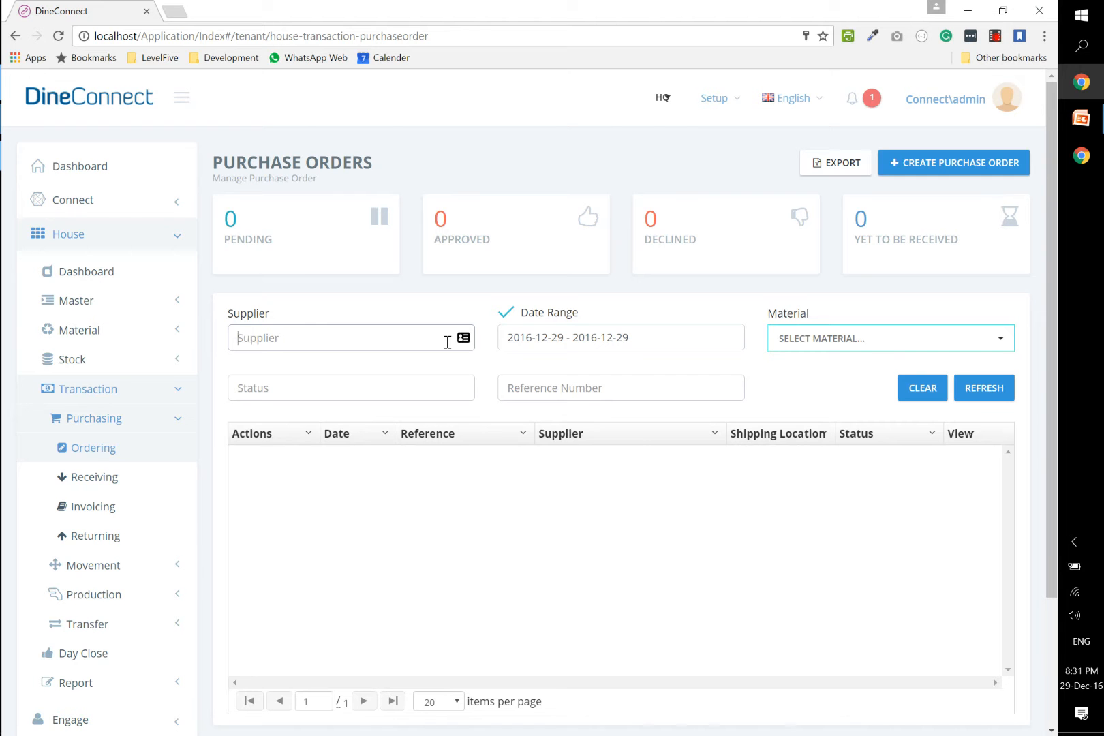
left_click(670, 335)
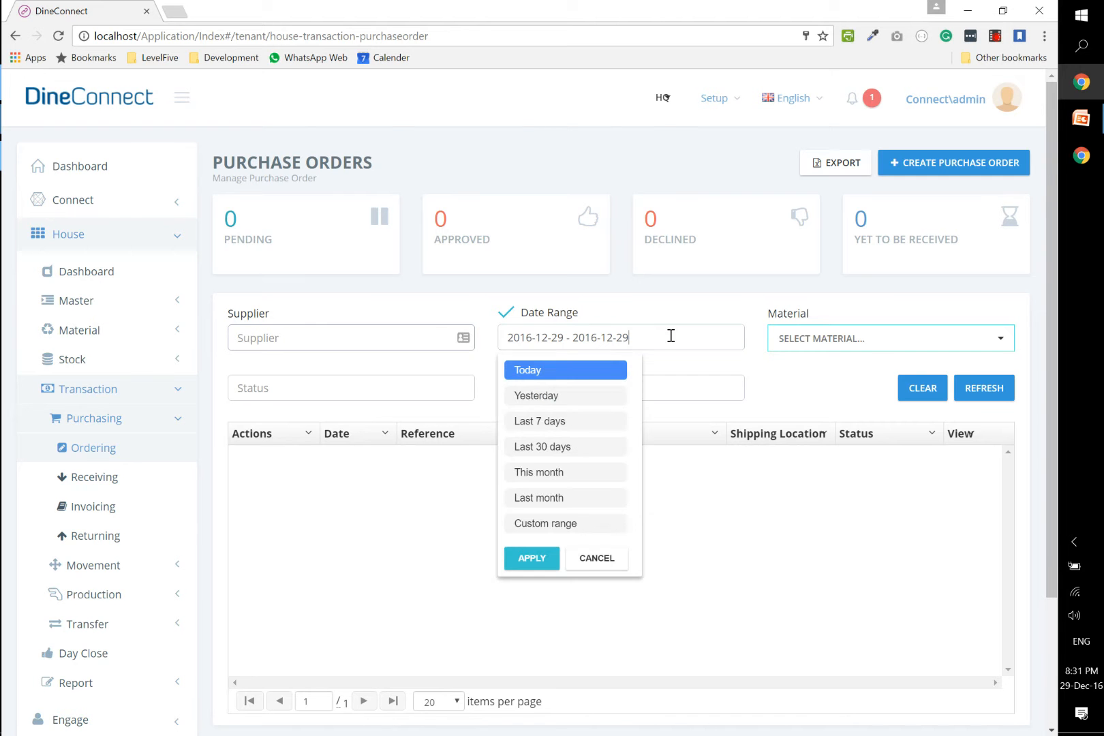
left_click(813, 338)
left_click(826, 320)
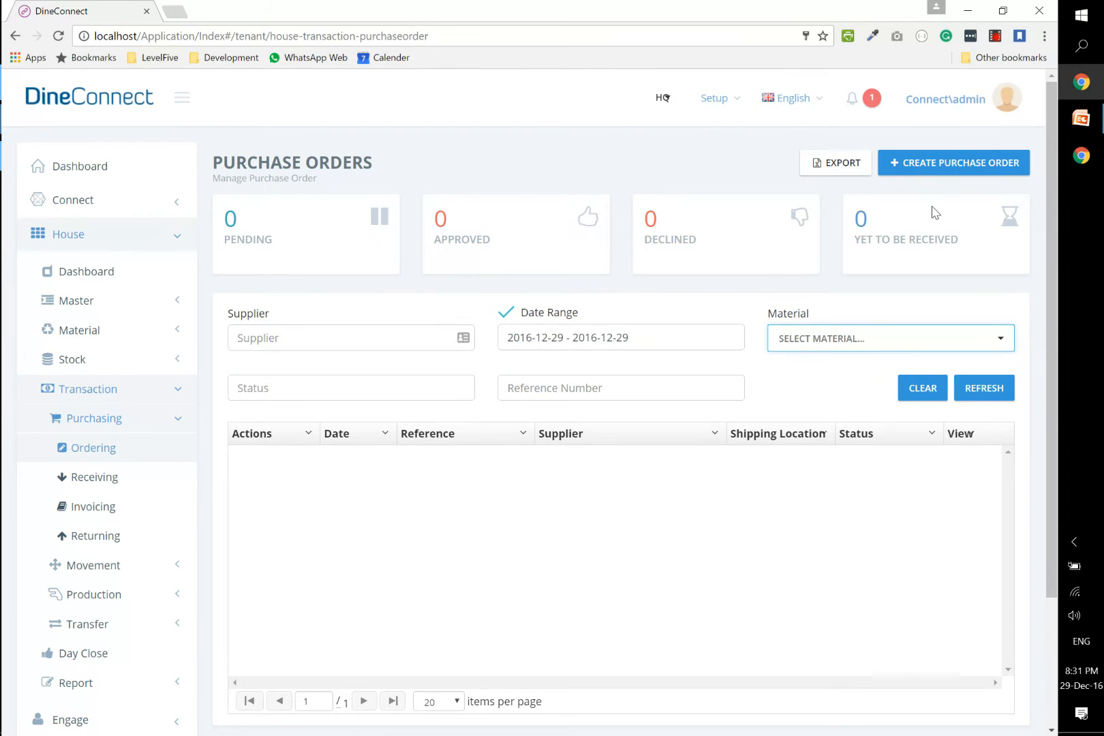
- Create a purchase order for supplier SHENG SIONG PTE LTD and fill in its quote reference number
left_click(936, 173)
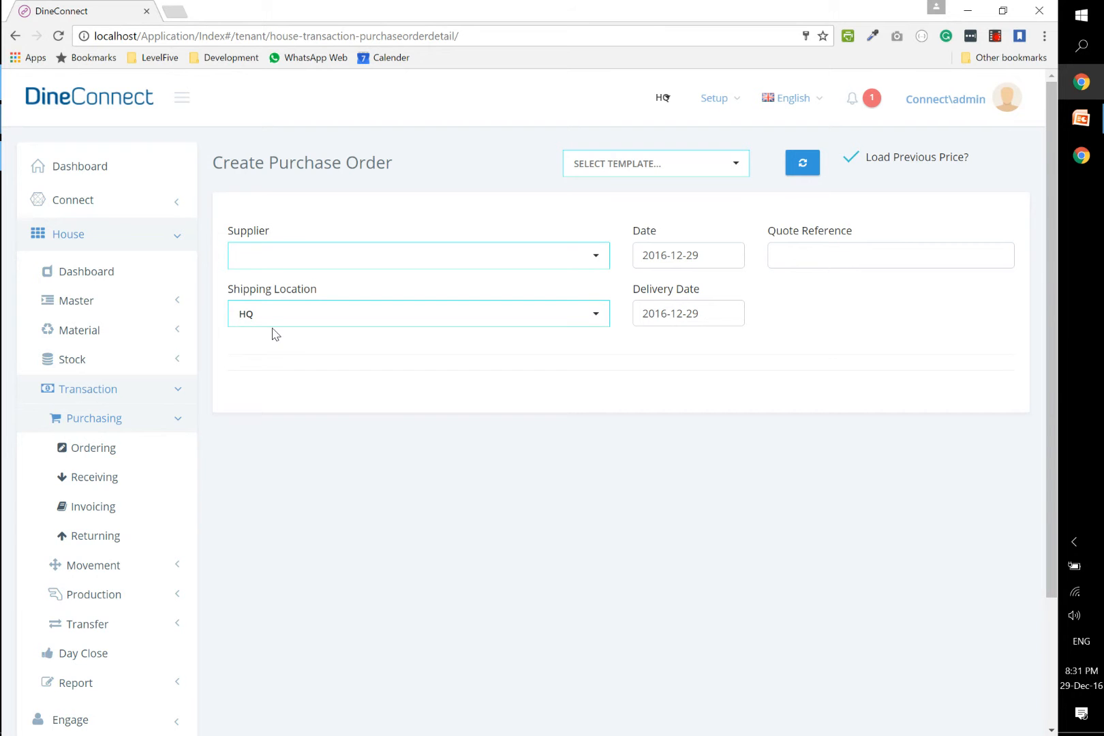
left_click(404, 261)
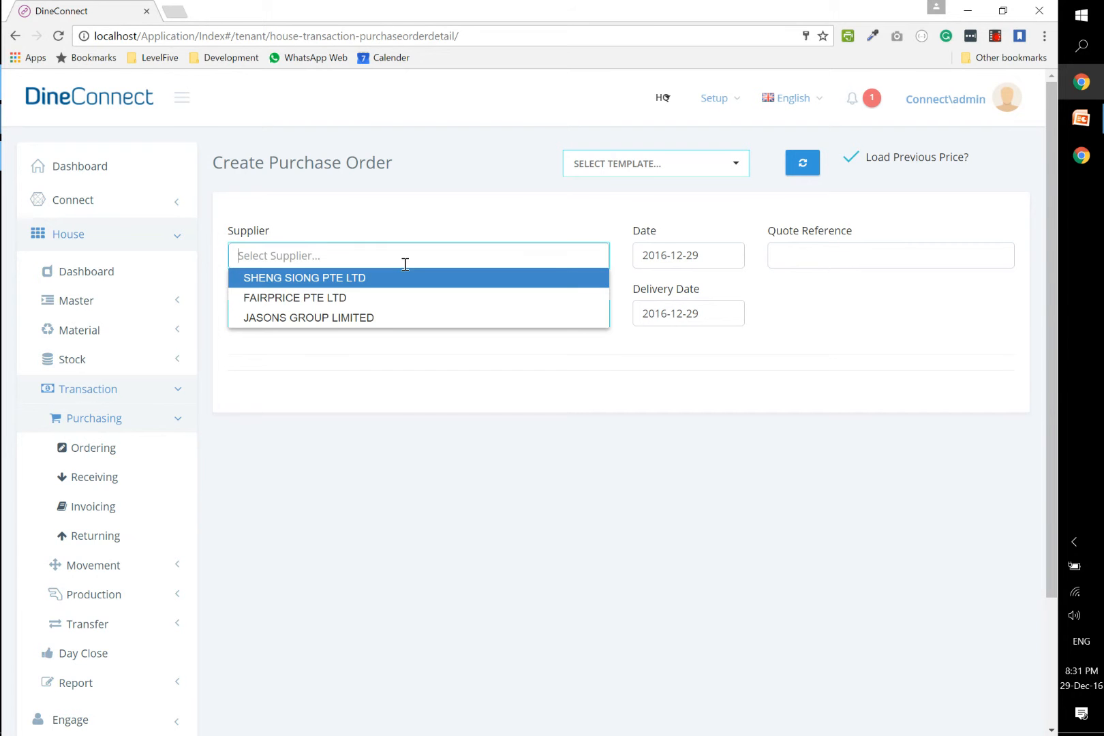
left_click(371, 281)
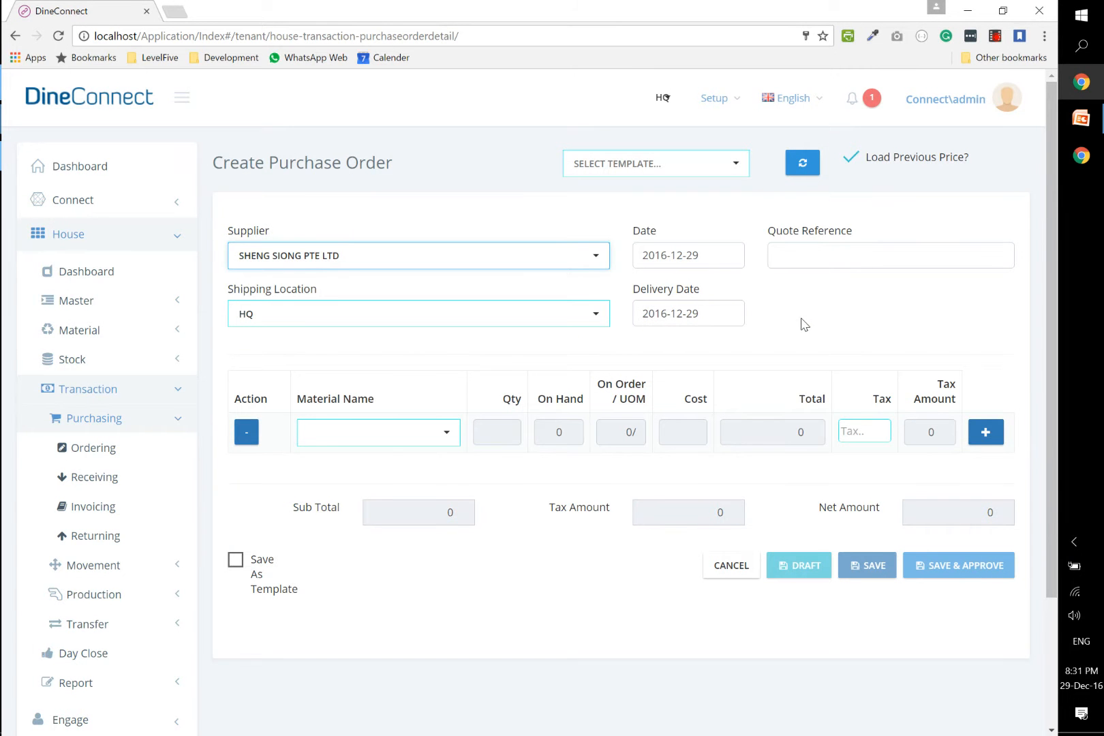
left_click(838, 254)
type("1223")
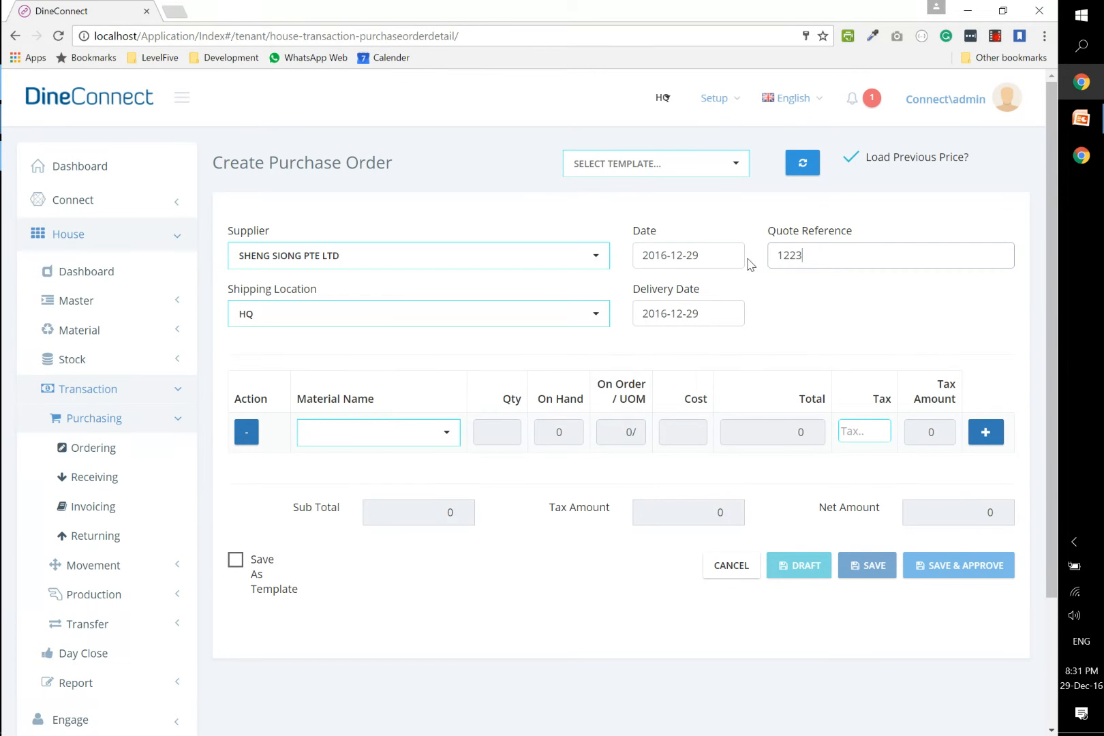
left_click(724, 308)
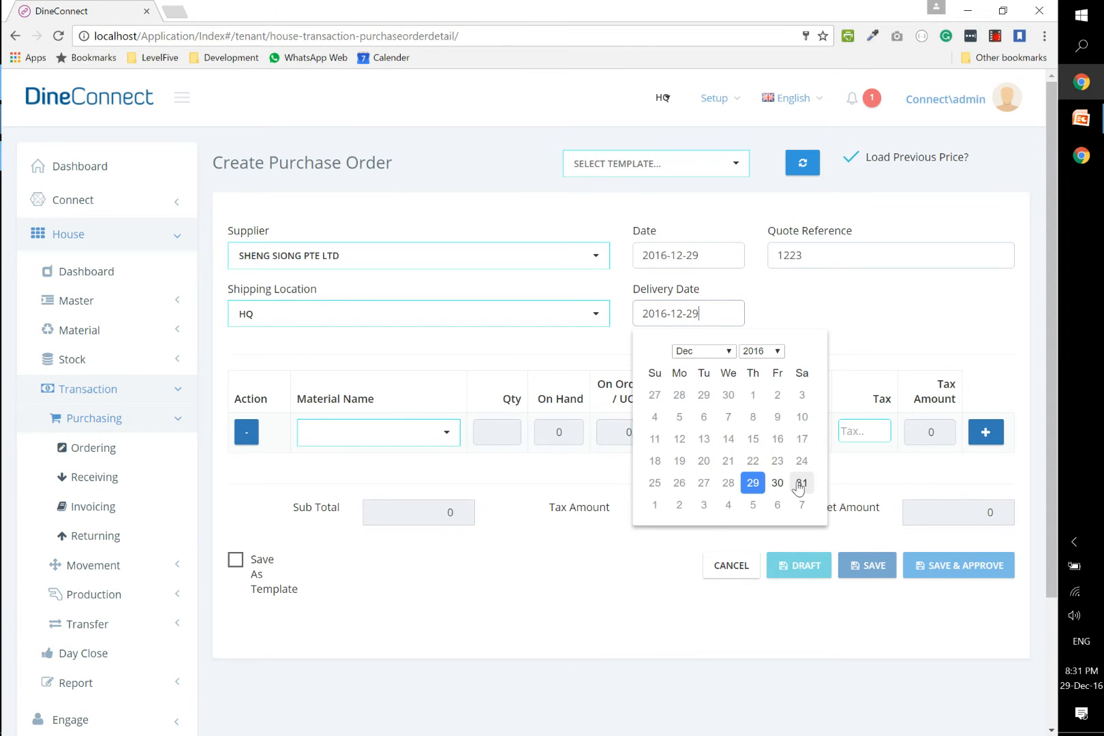
left_click(798, 310)
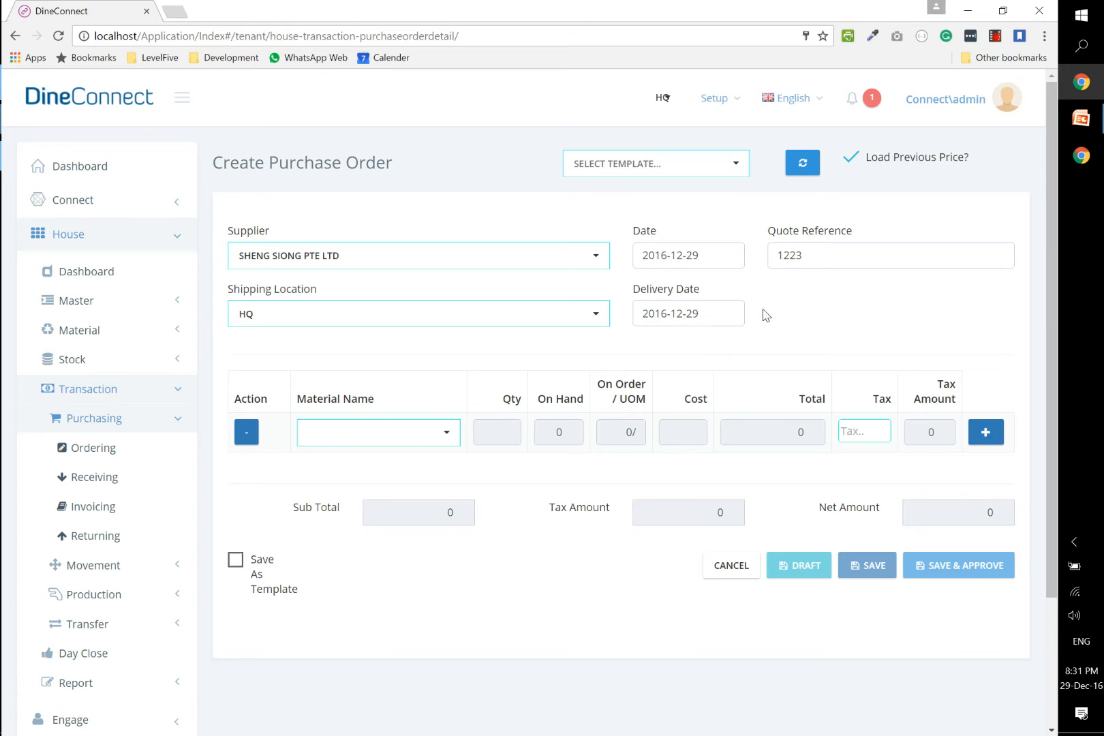
- Order ALL PURPOSE FLOUR on the first material line with quantity 12 and cost 12
left_click(385, 442)
left_click(373, 463)
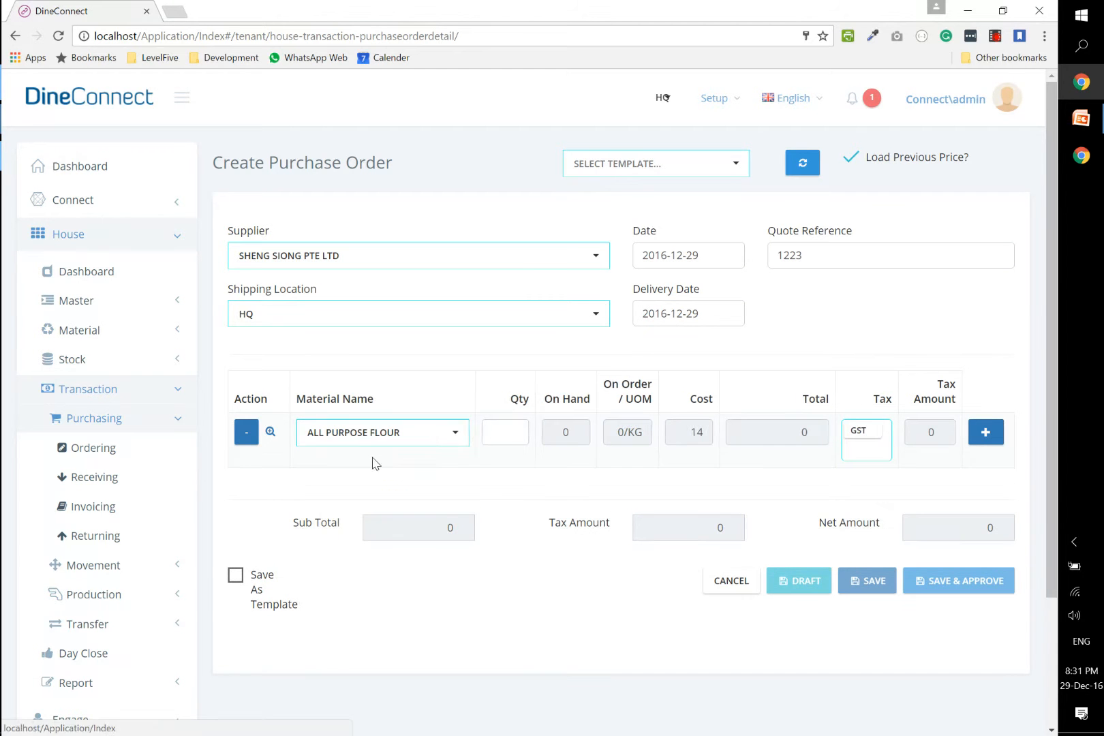
left_click(519, 429)
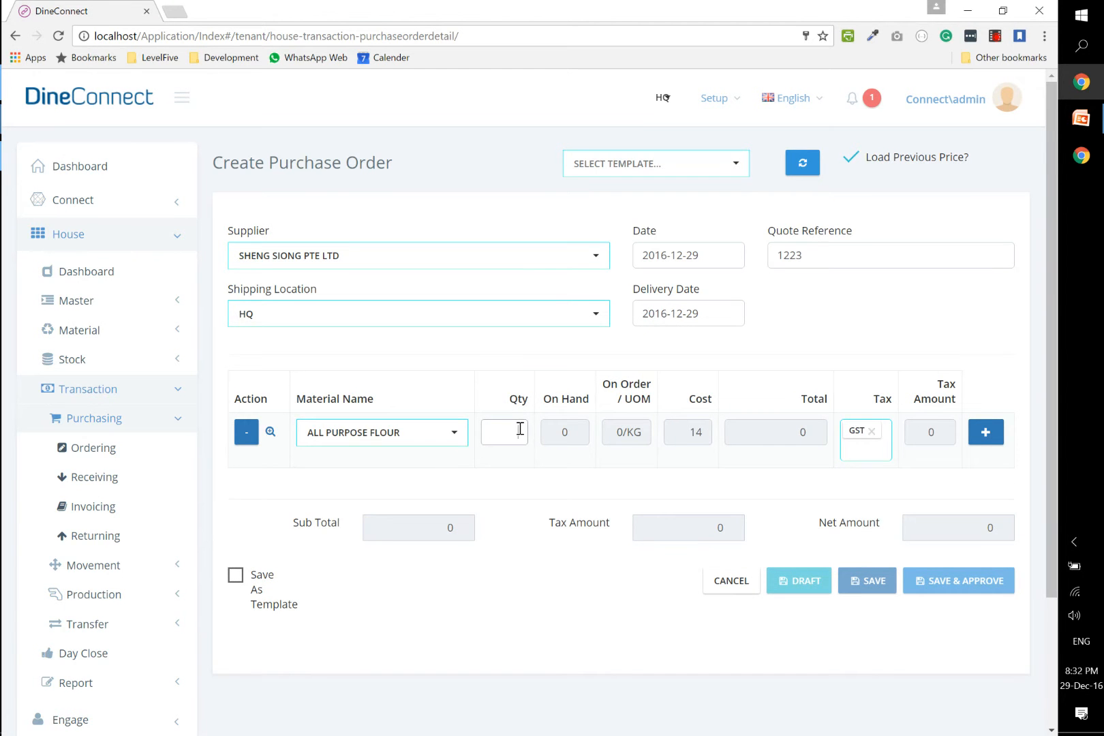
type("12")
double_click(678, 434)
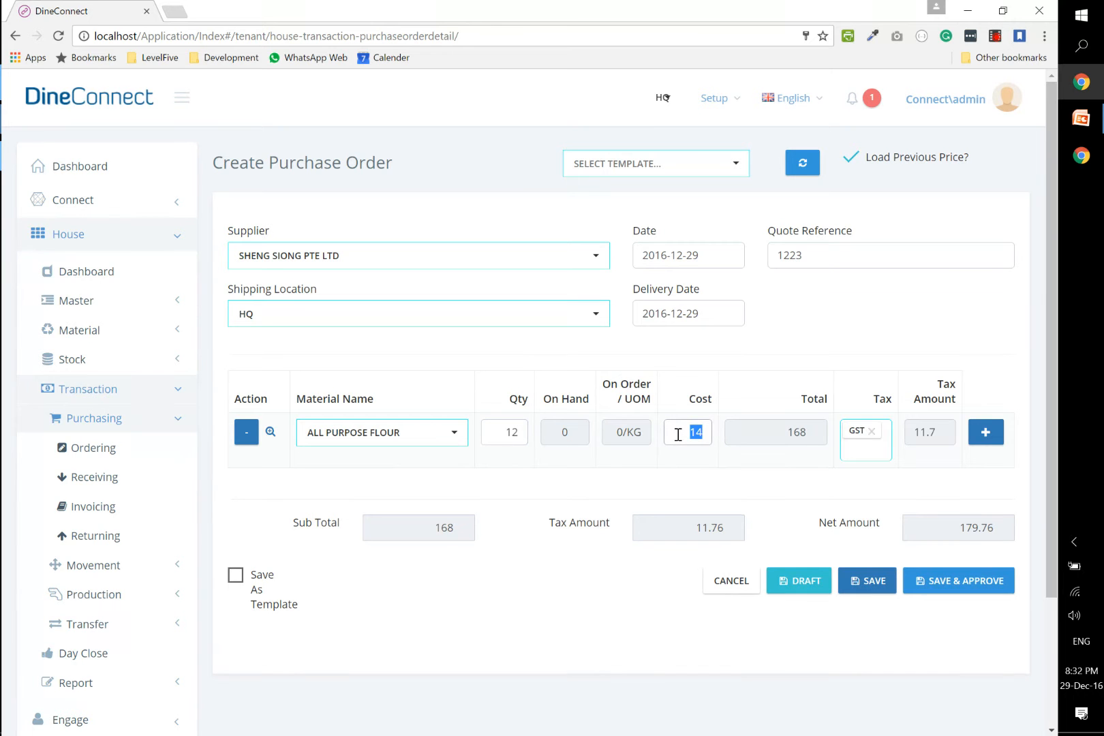
type("3")
double_click(678, 435)
type("12")
left_click(778, 355)
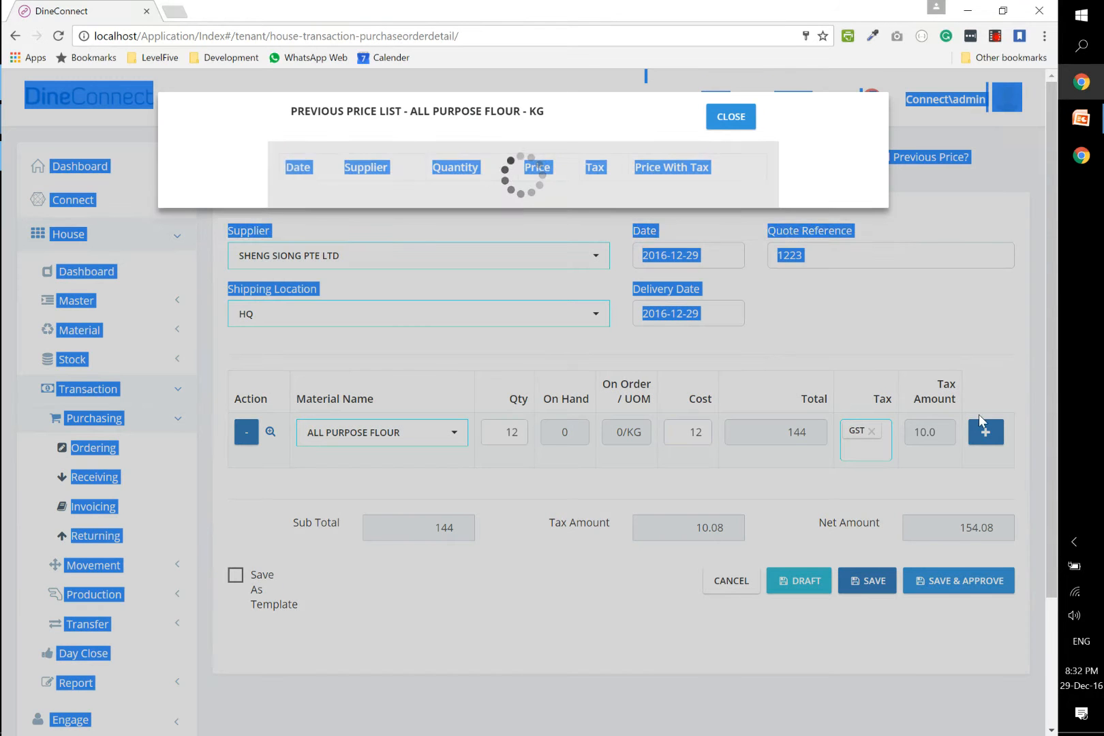
left_click(731, 117)
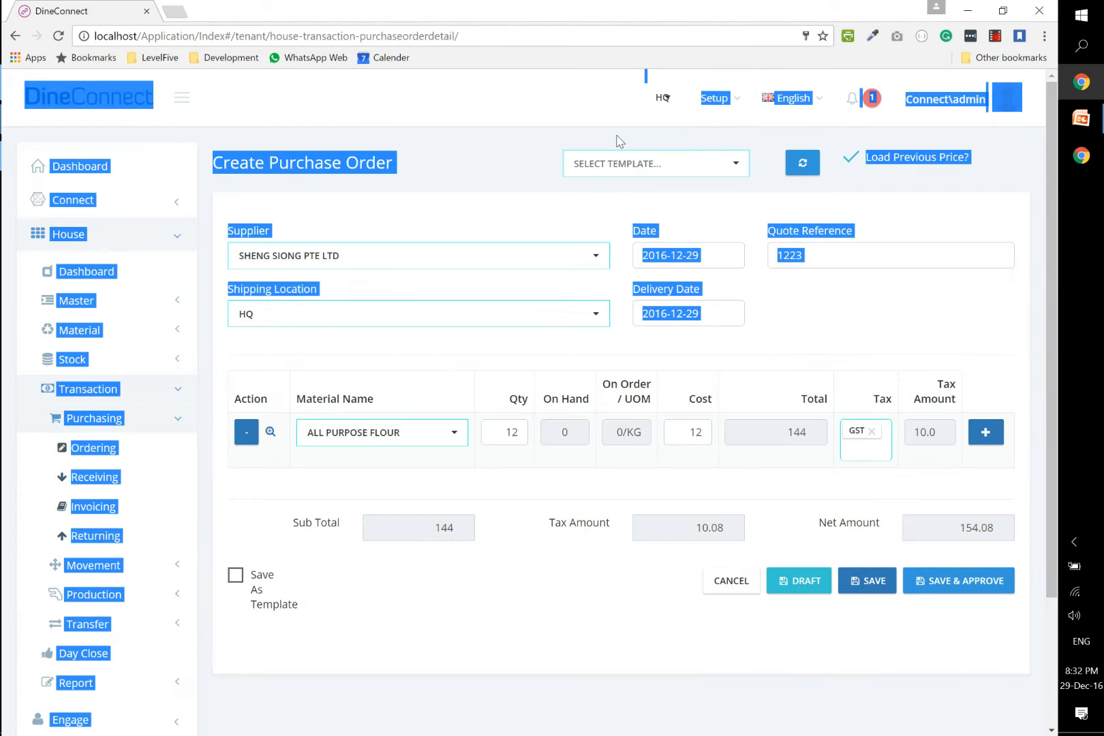
left_click(466, 148)
- Add a second material line for GARLIC POWDER with quantity 10
left_click(986, 432)
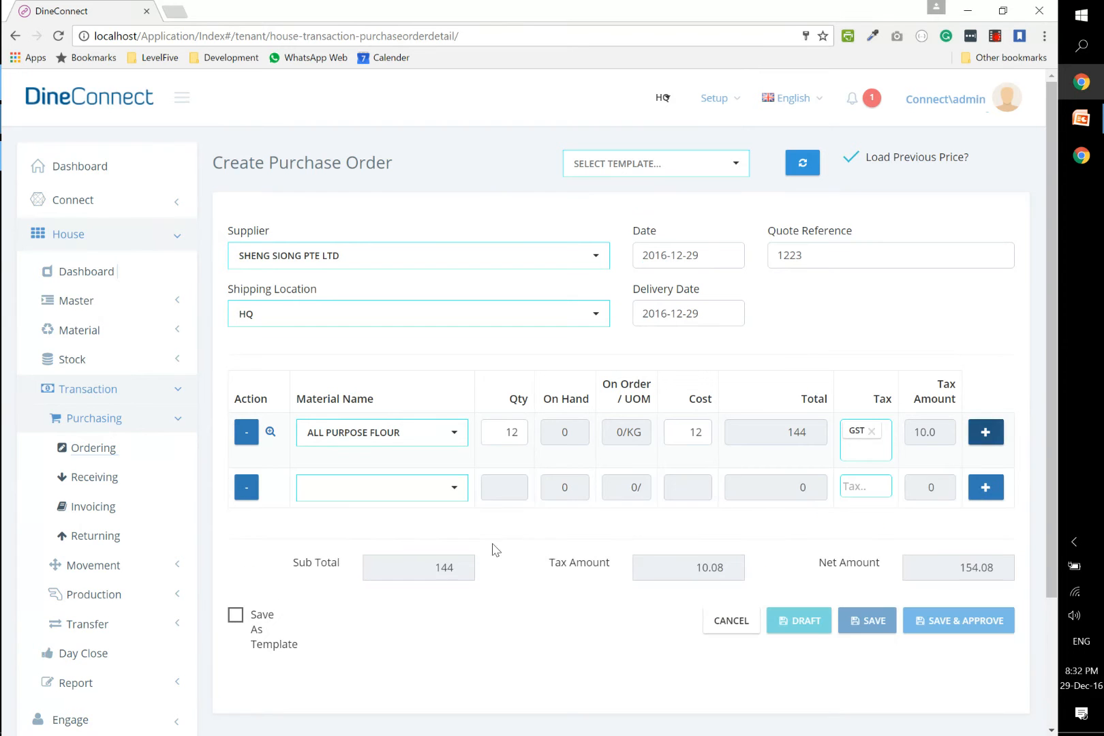
left_click(358, 491)
left_click(367, 528)
left_click(519, 487)
type("10")
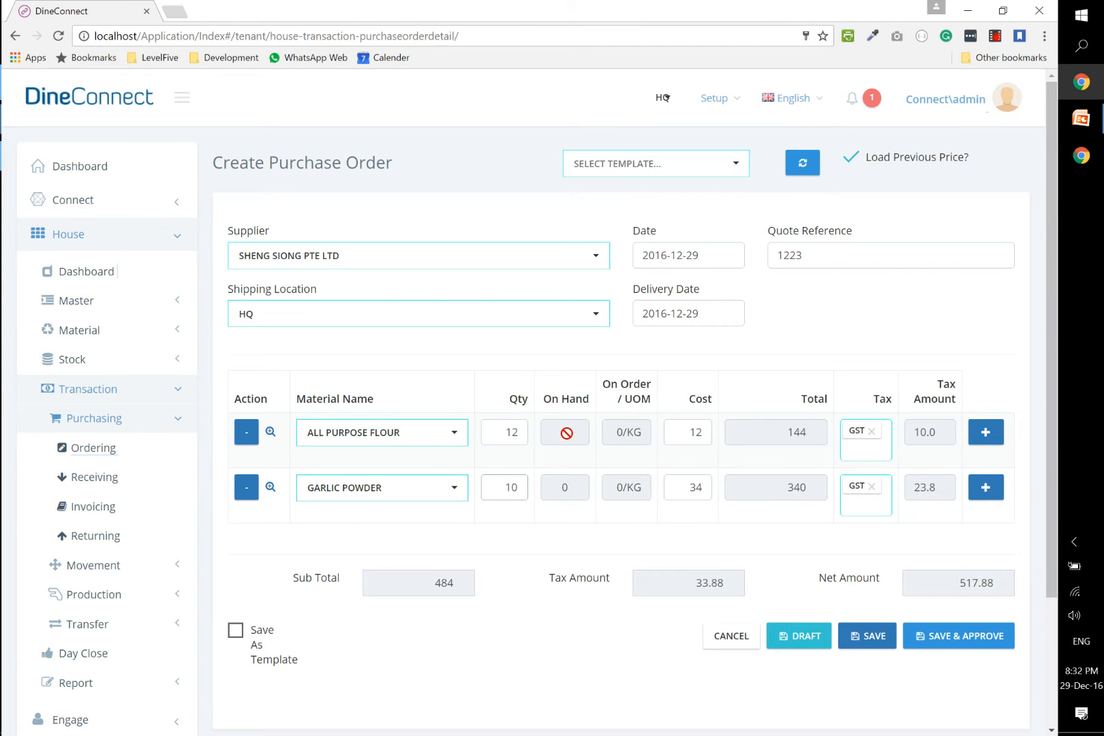
- Check the previous price list of ALL PURPOSE FLOUR and save the purchase order
left_click(271, 431)
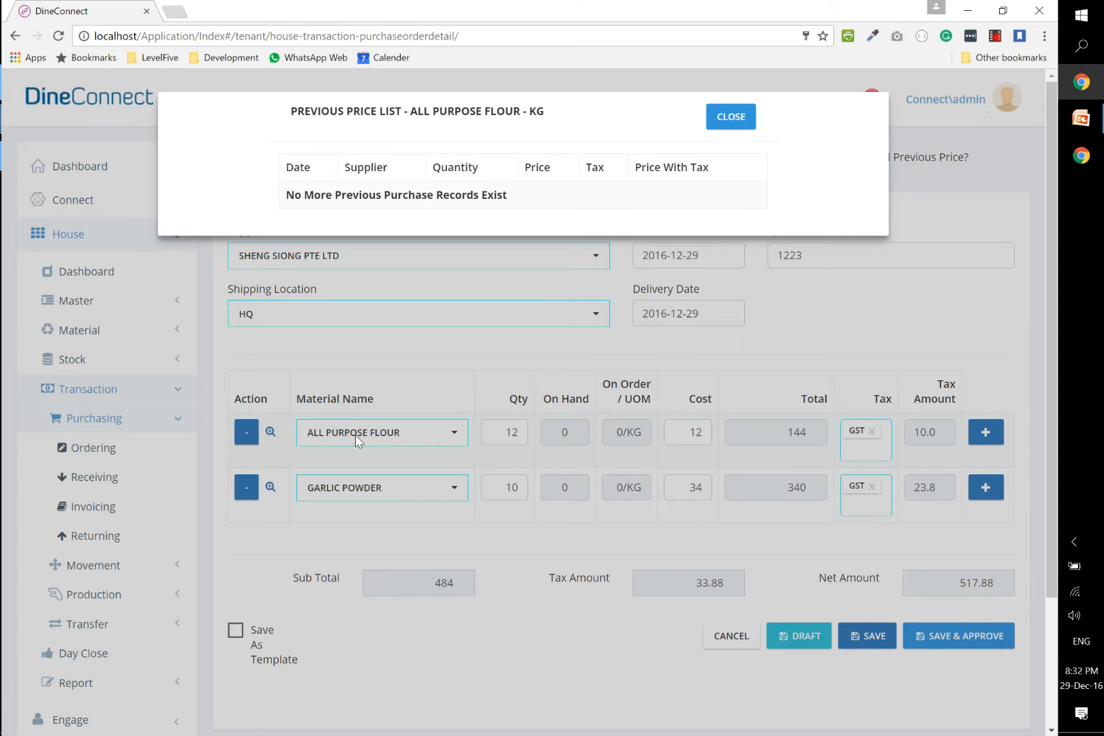
left_click(731, 117)
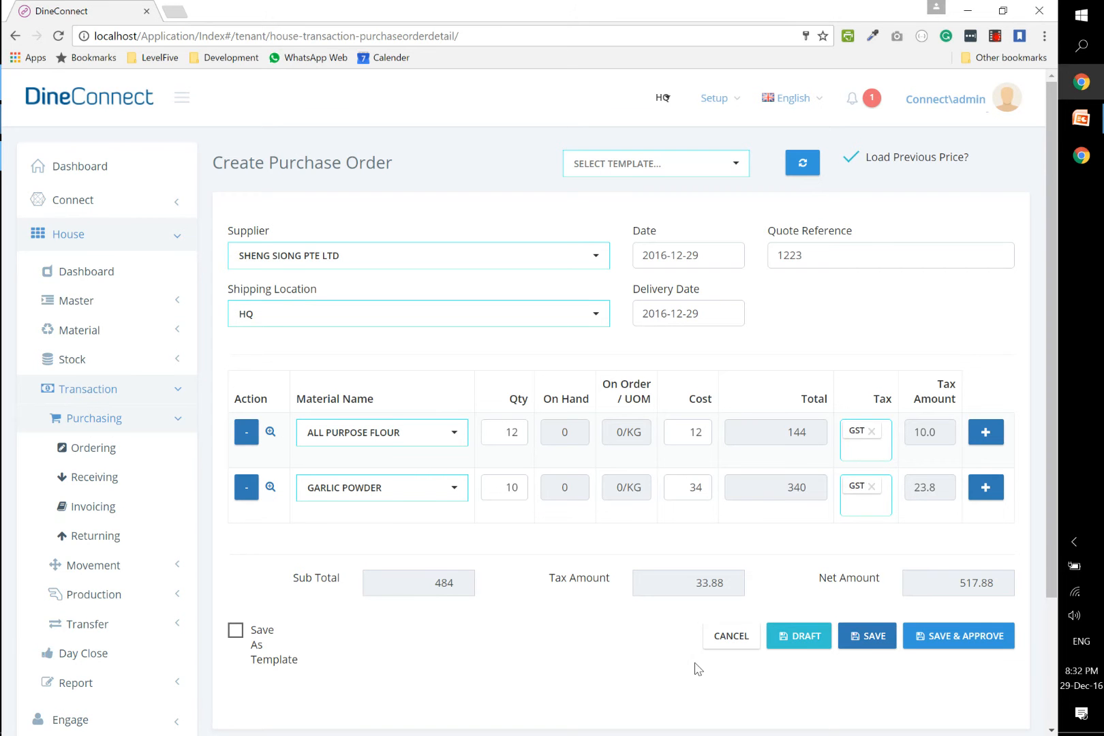
left_click(860, 637)
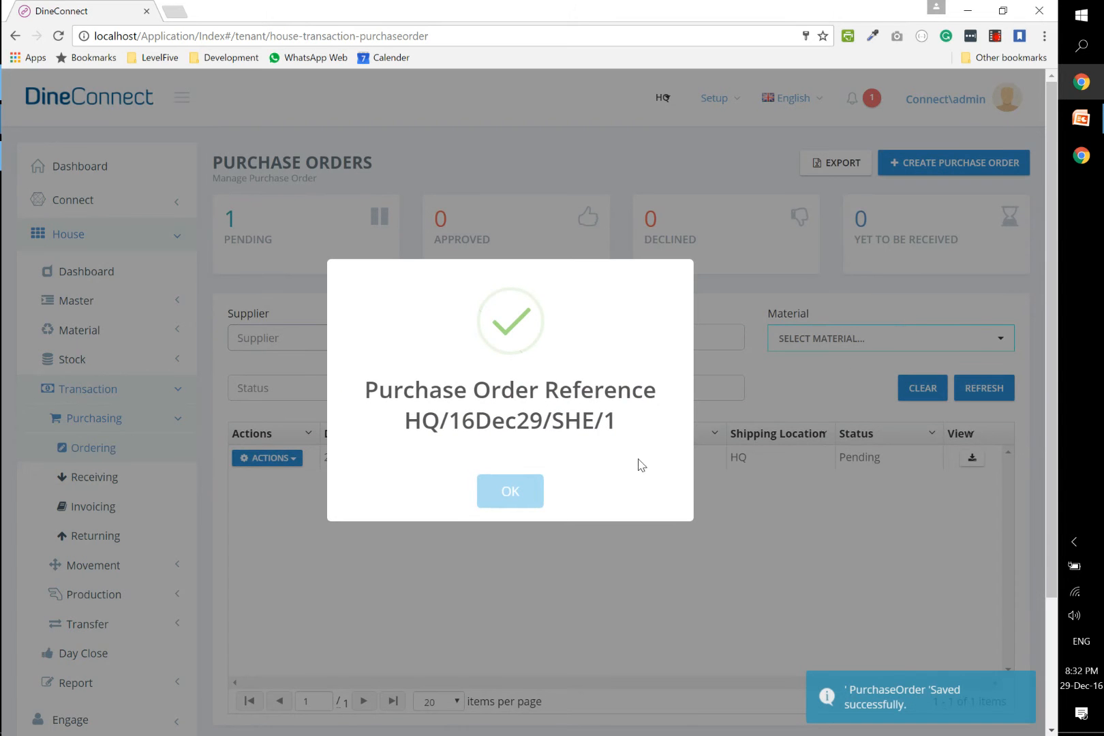
left_click(515, 492)
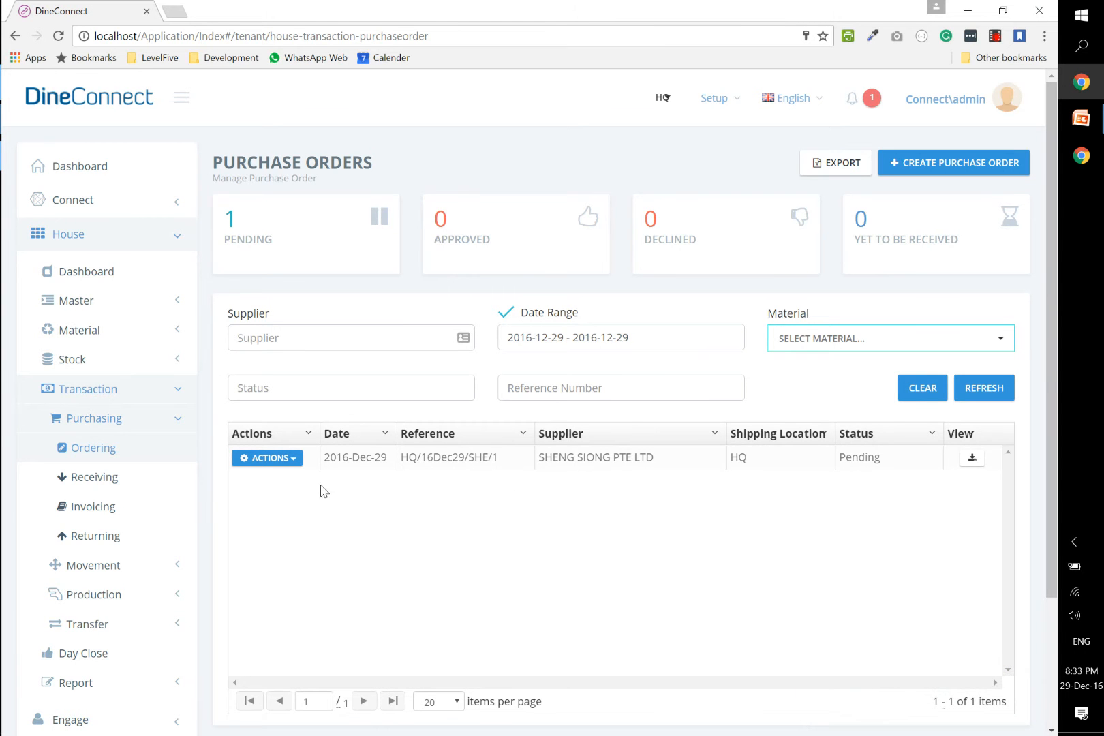
- Open the pending SHENG SIONG PTE LTD purchase order for approval, and save and approve it
left_click(278, 463)
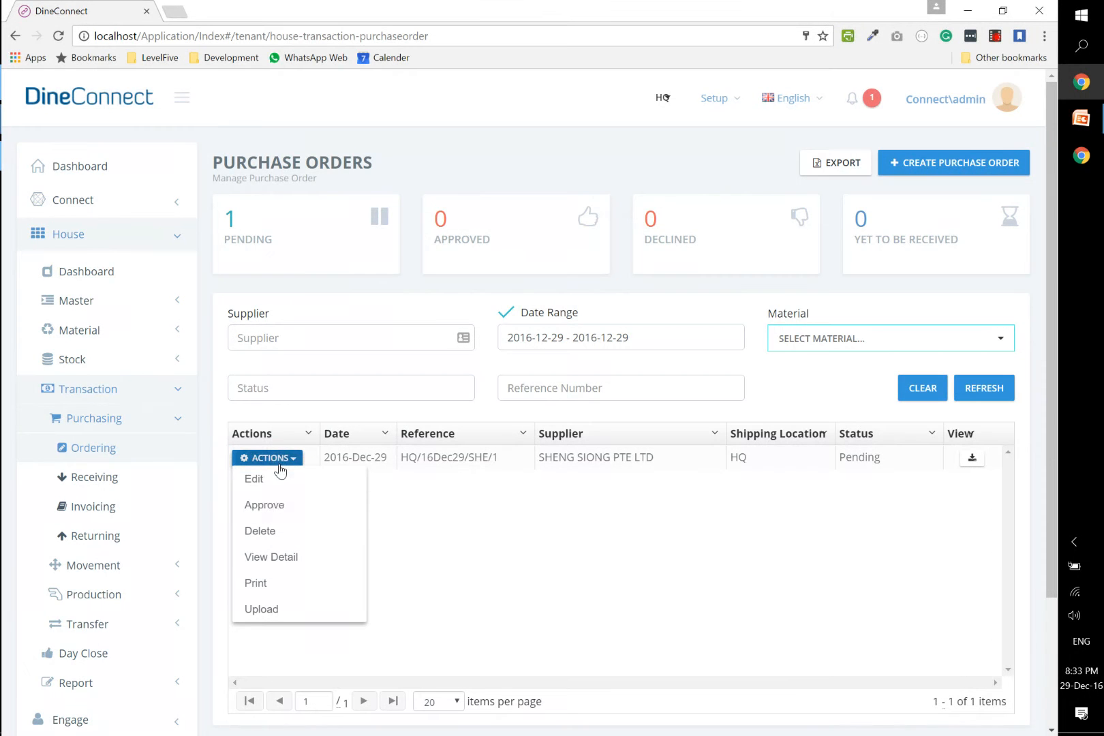
left_click(278, 508)
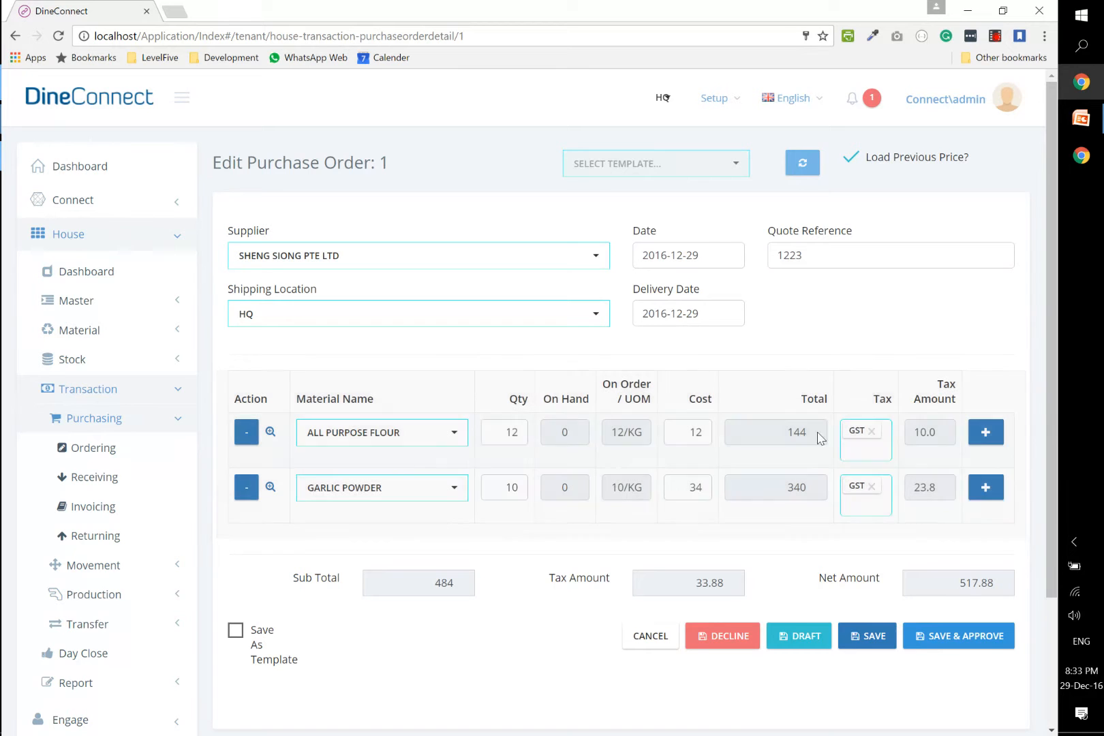
scroll(971, 302, "down", 1)
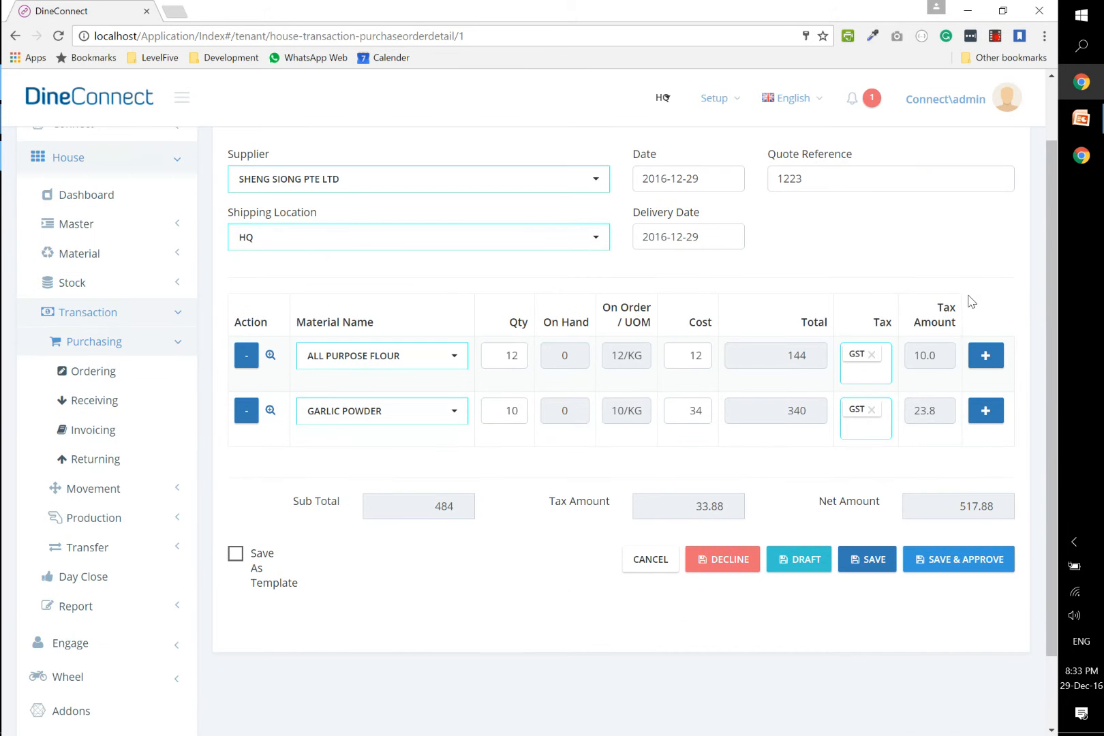
left_click(959, 560)
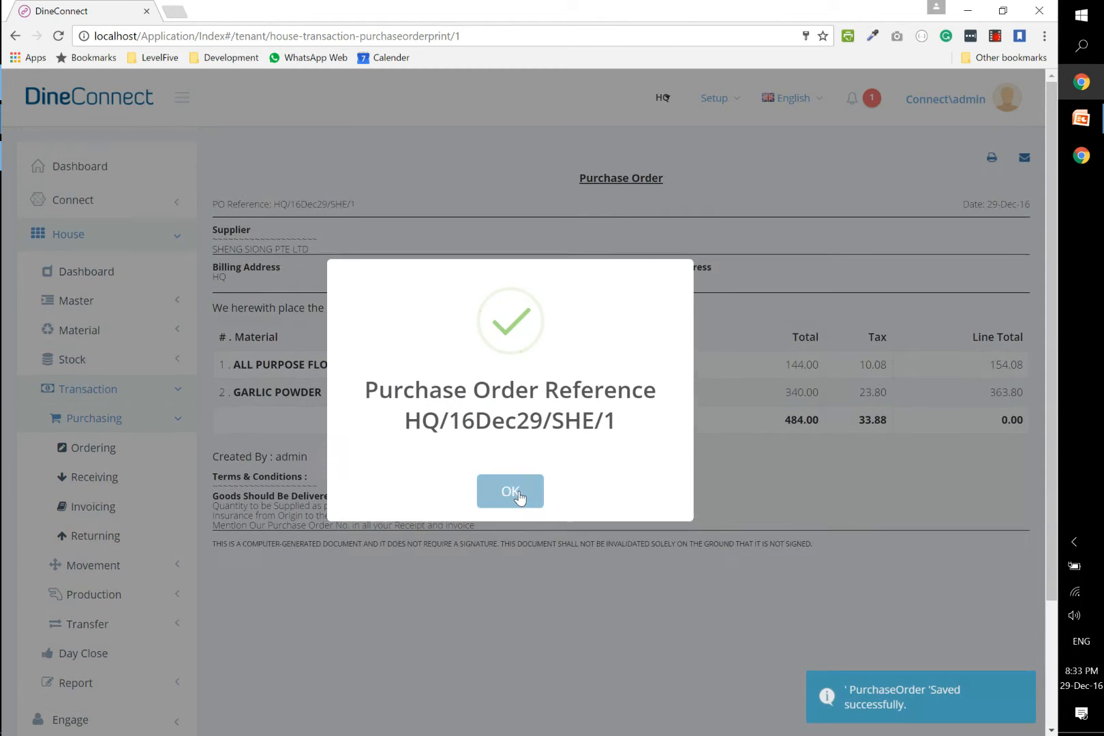
left_click(511, 492)
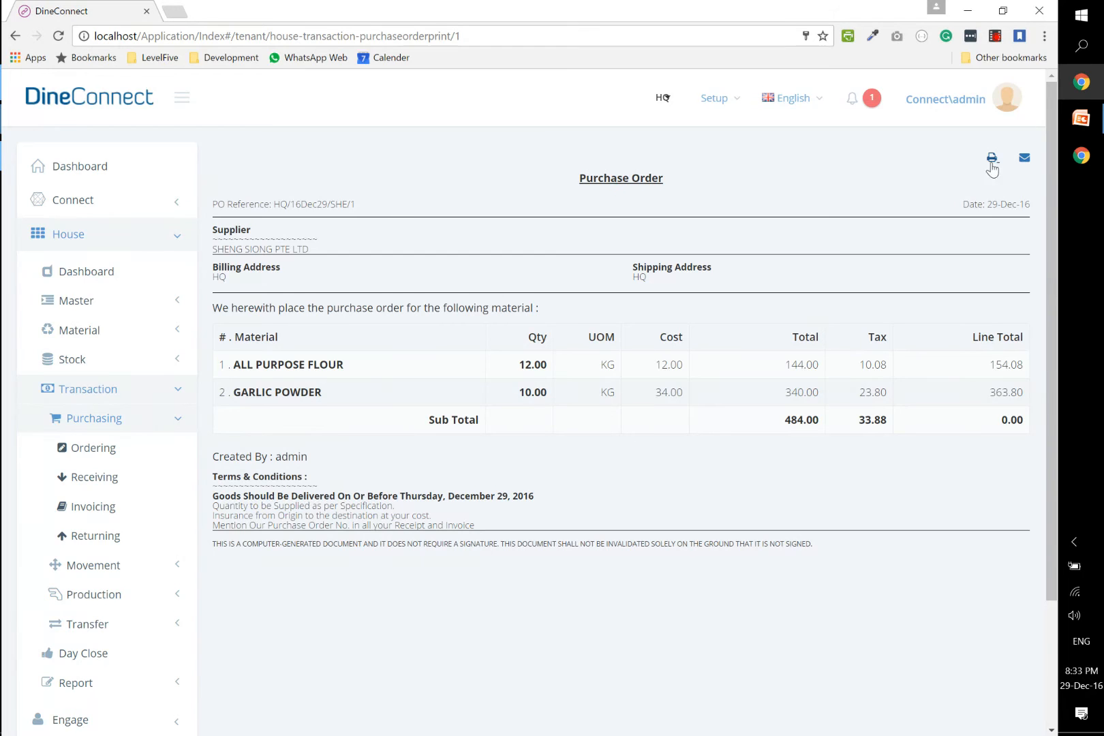
- Preview the purchase order's printout with Save as PDF as the destination, and leave without saving it
left_click(991, 160)
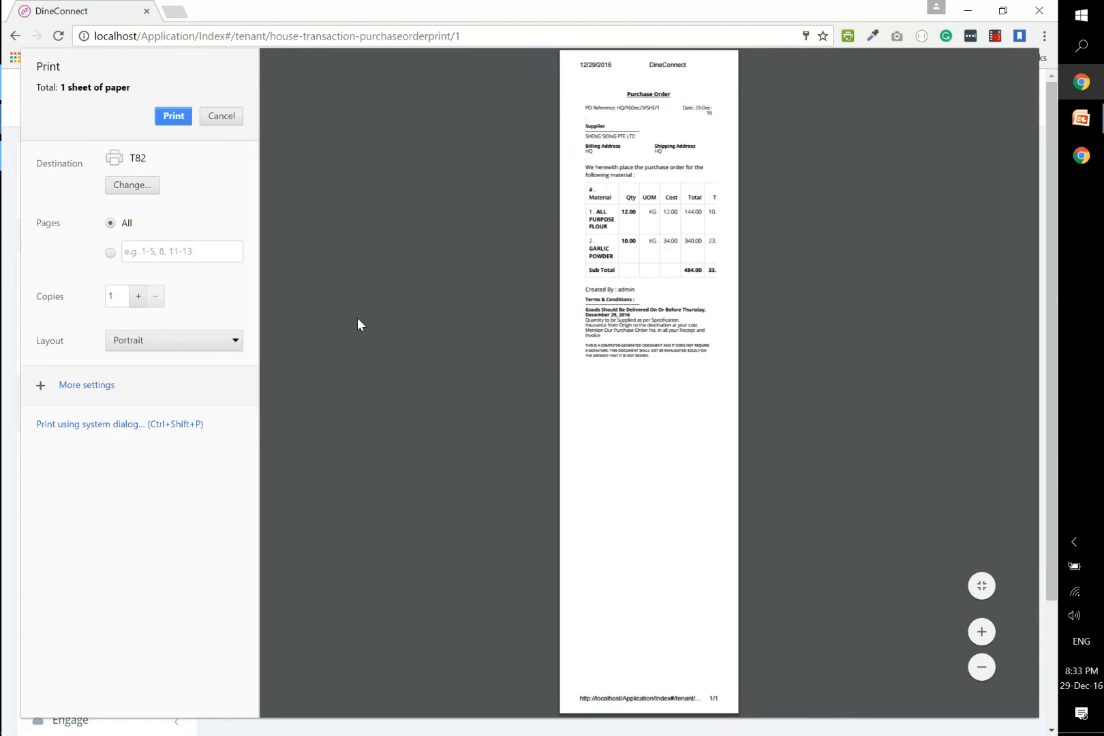
left_click(131, 185)
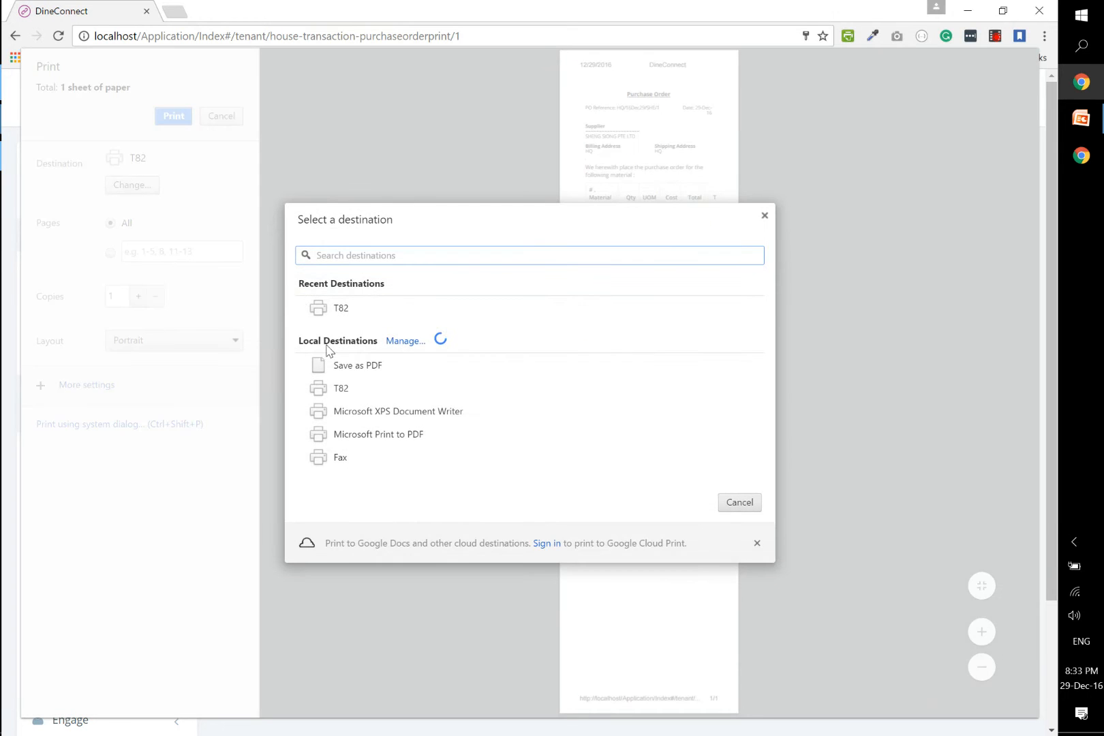
left_click(350, 368)
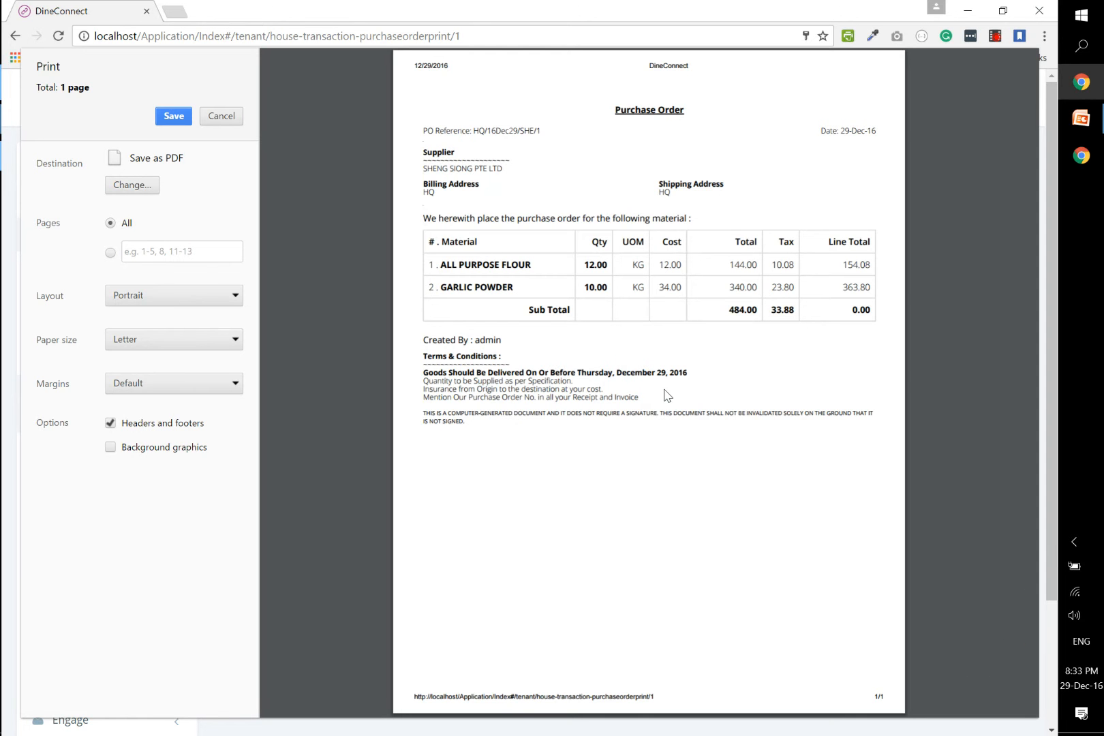
left_click(221, 116)
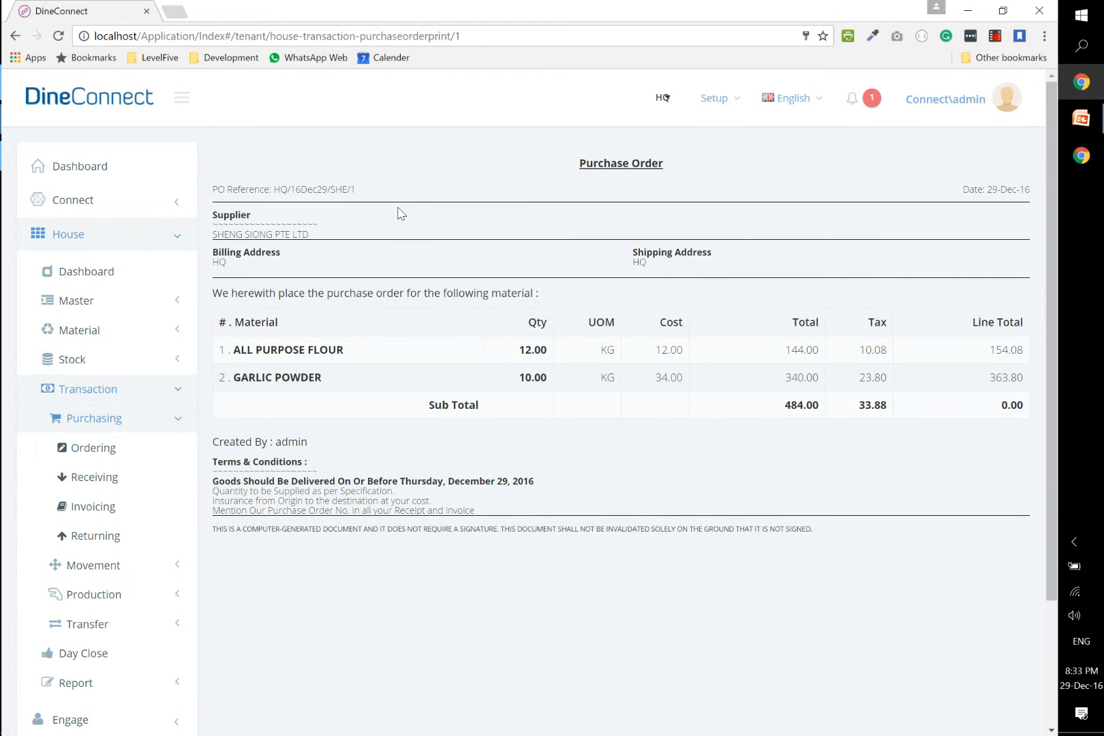
- Switch to the PowerPoint slide show, go back to the slide on the PO, approval, receive and invoice flow, and return to DineConnect
mouse_move(1082, 118)
left_click(952, 235)
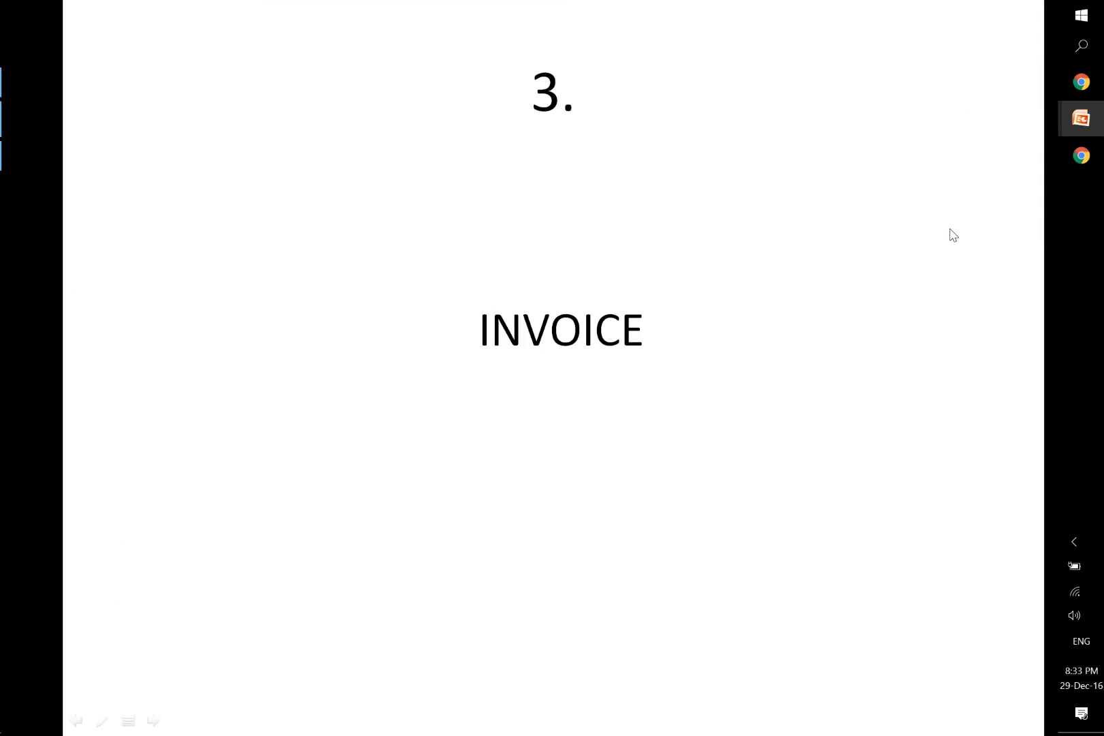
key("Left")
key("Left")
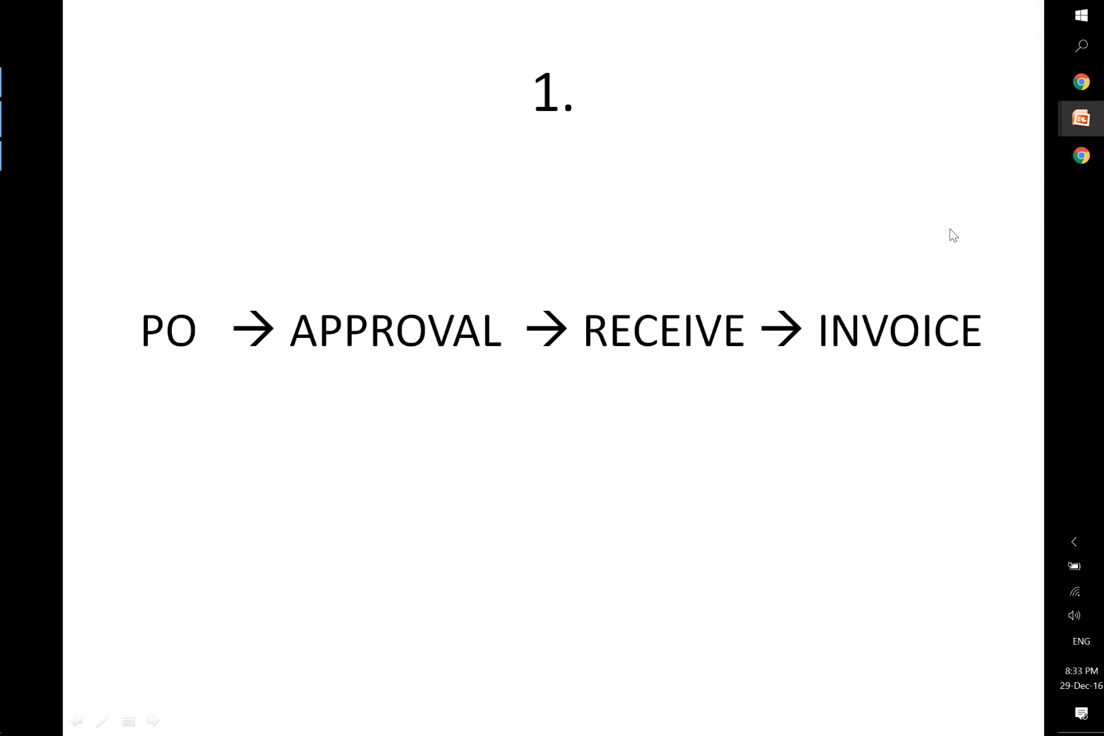
key("alt+Tab")
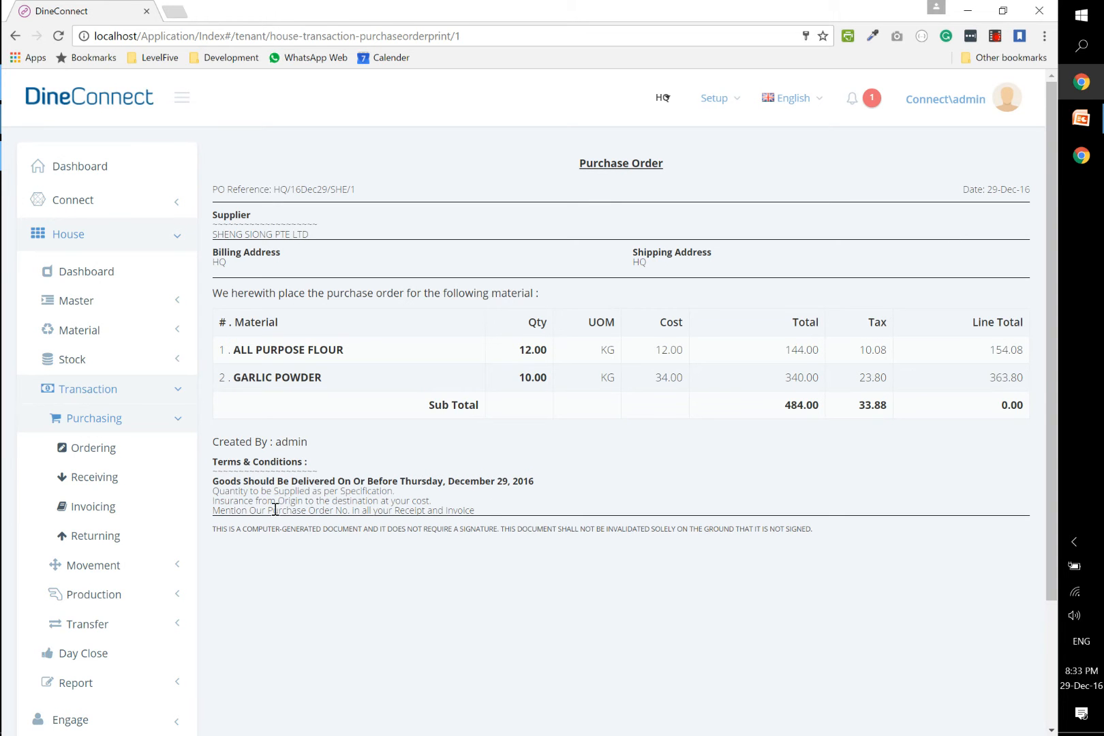
- Start a new receipt under Receiving for SHENG SIONG PTE LTD and choose the approved purchase order as its PO reference
left_click(105, 489)
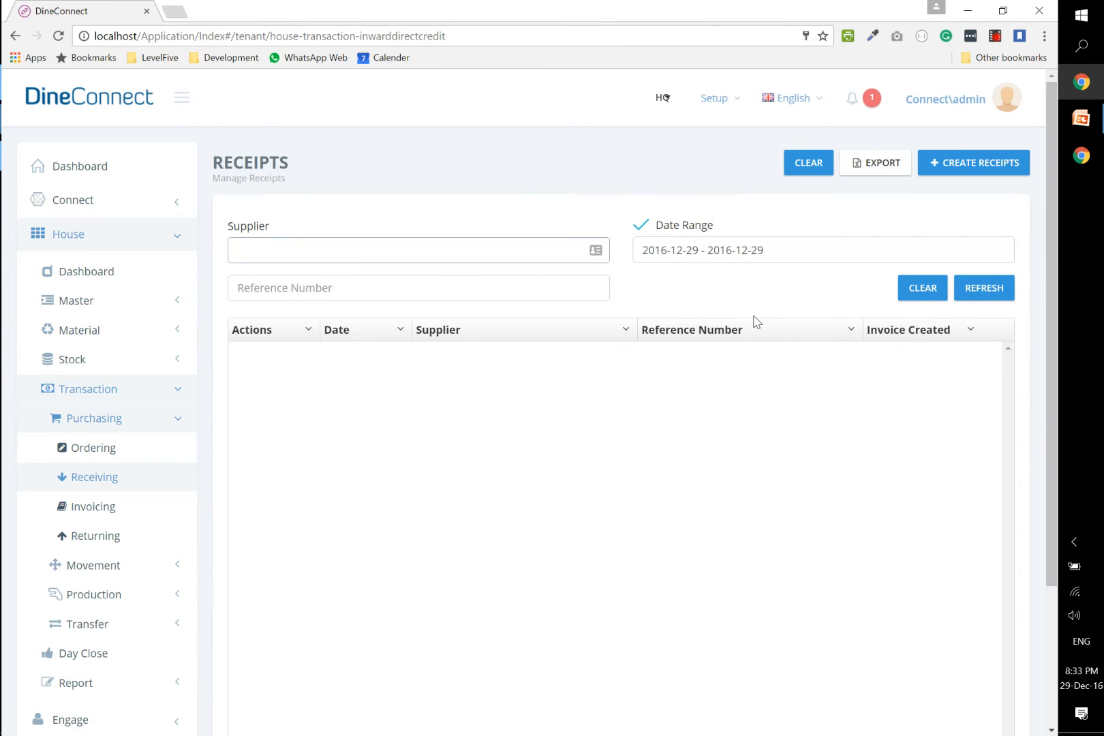
left_click(973, 166)
left_click(370, 252)
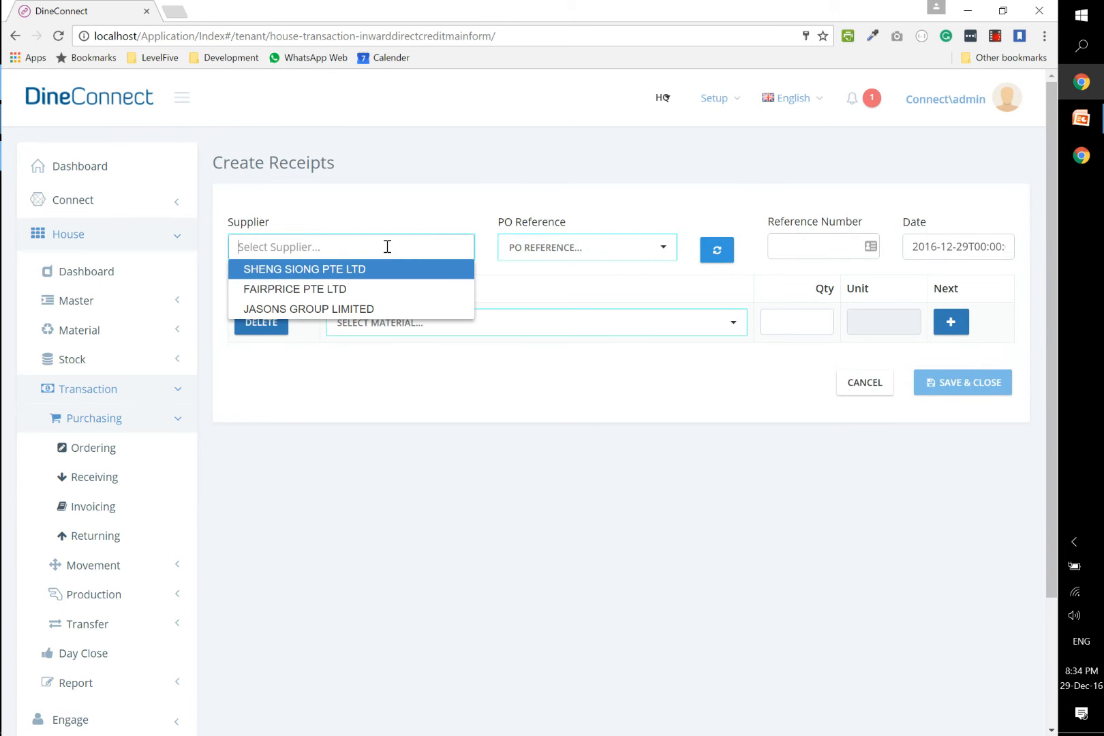
left_click(346, 270)
left_click(569, 248)
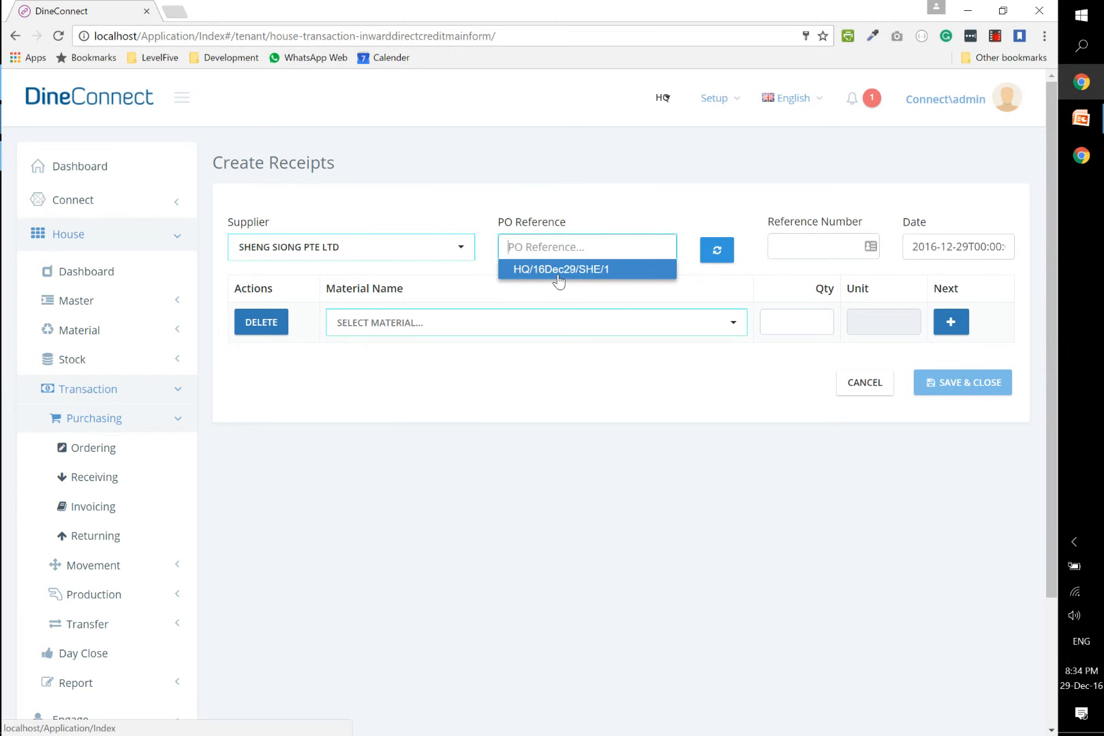
left_click(562, 271)
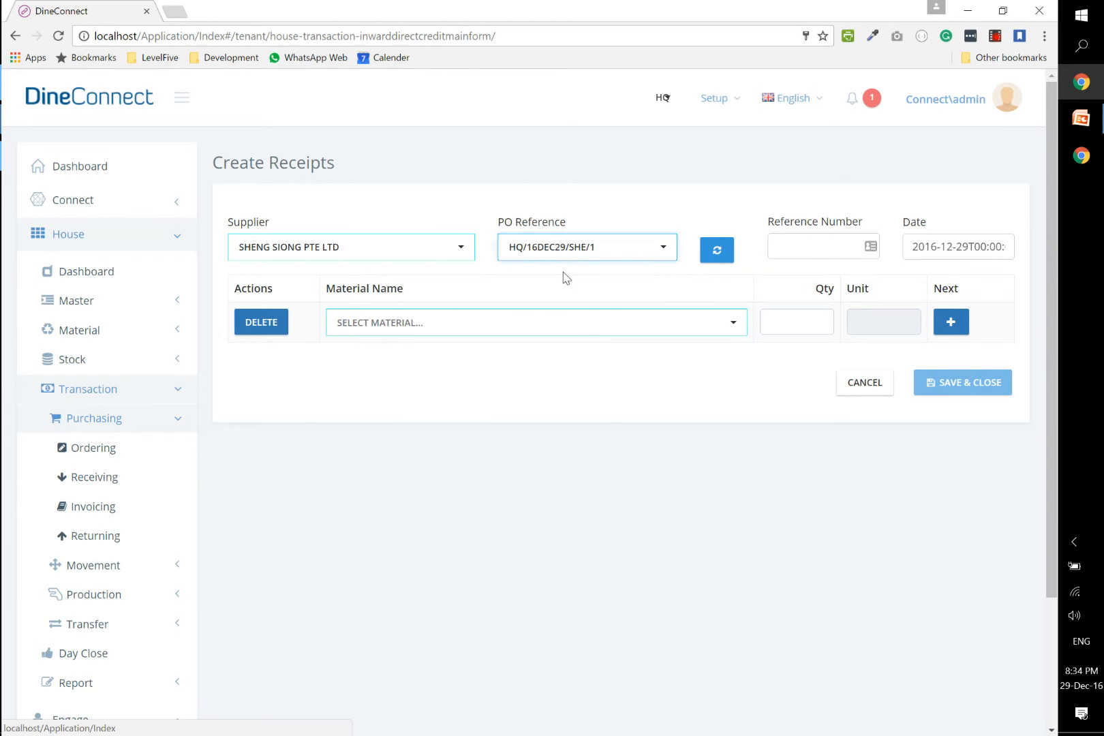
- Load the purchase order's materials into the receipt, enter reference number 1312, and save and close it
left_click(716, 250)
left_click(834, 250)
type("1312")
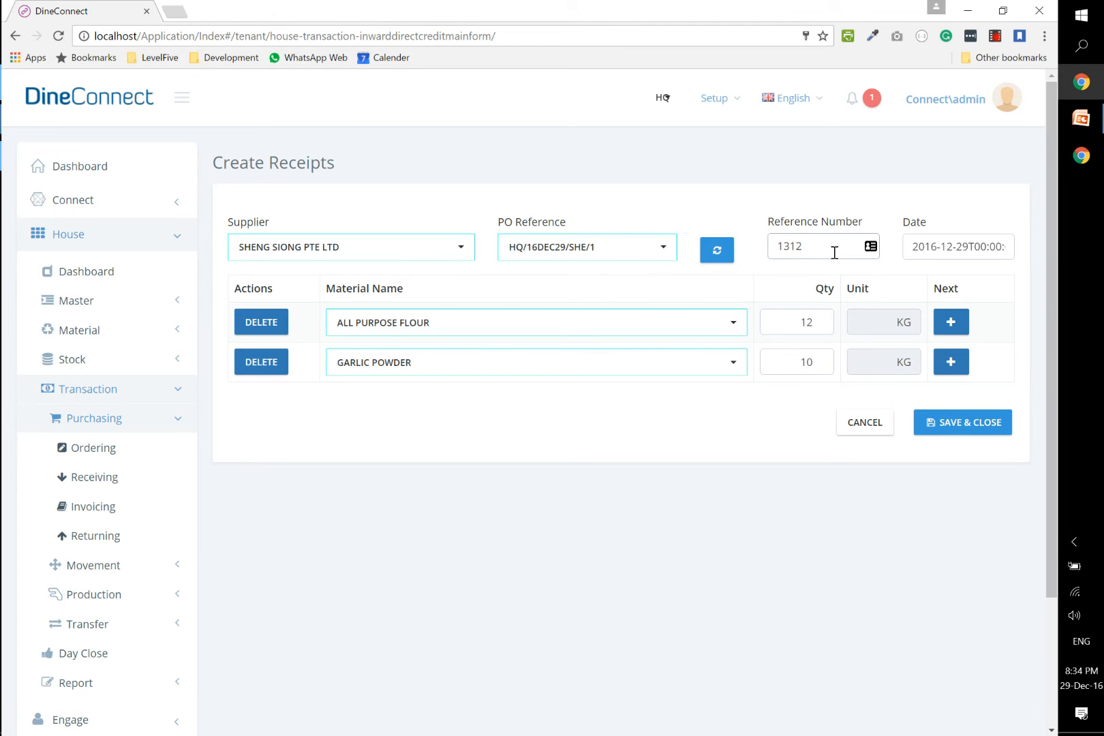
left_click(954, 423)
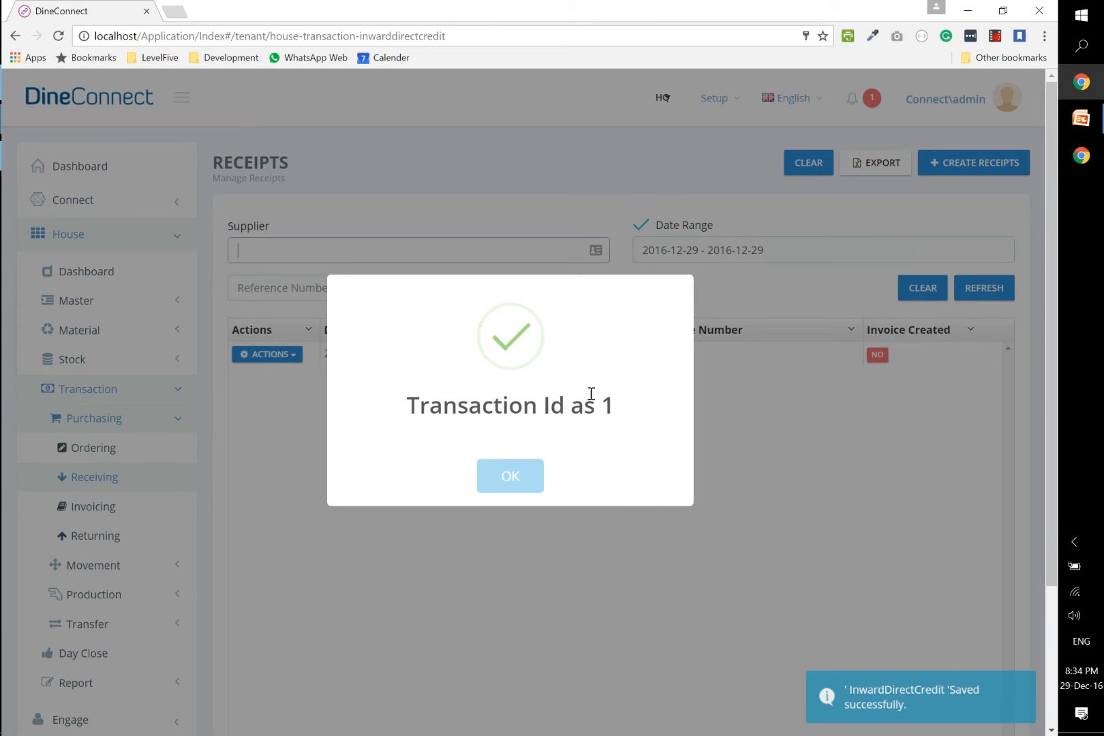
left_click(535, 479)
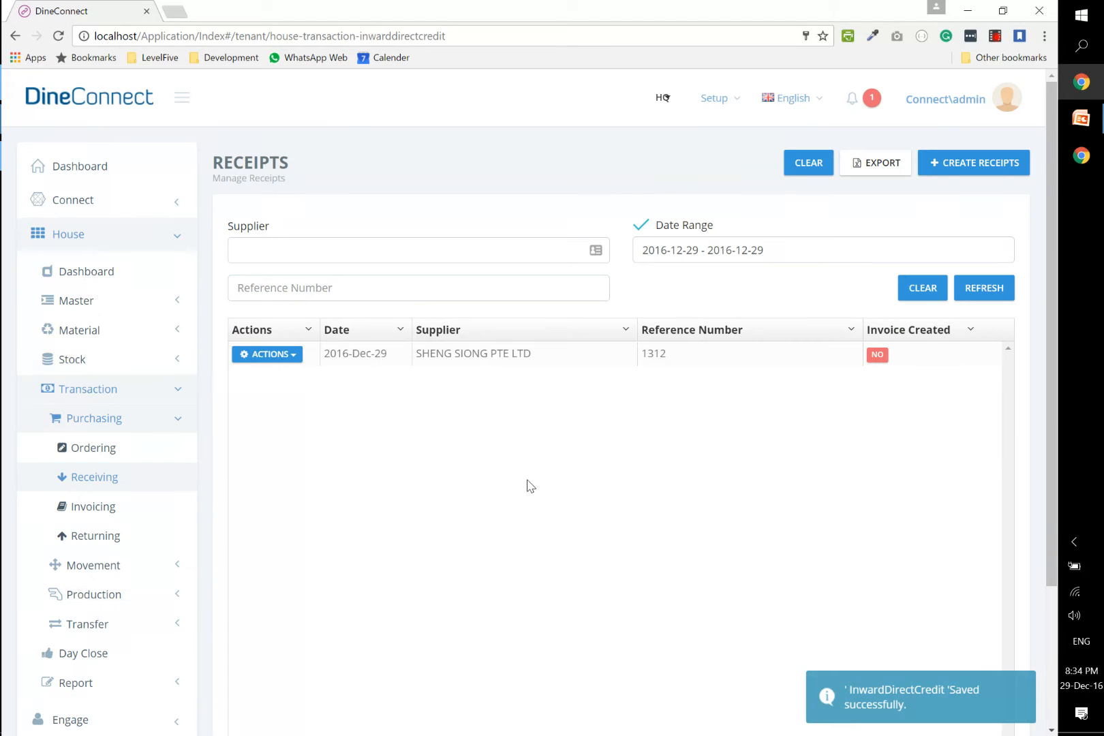
- Open the stock Movement page in a separate browser tab and examine the received quantities of the materials
left_click(79, 331)
scroll(89, 351, "down", 1)
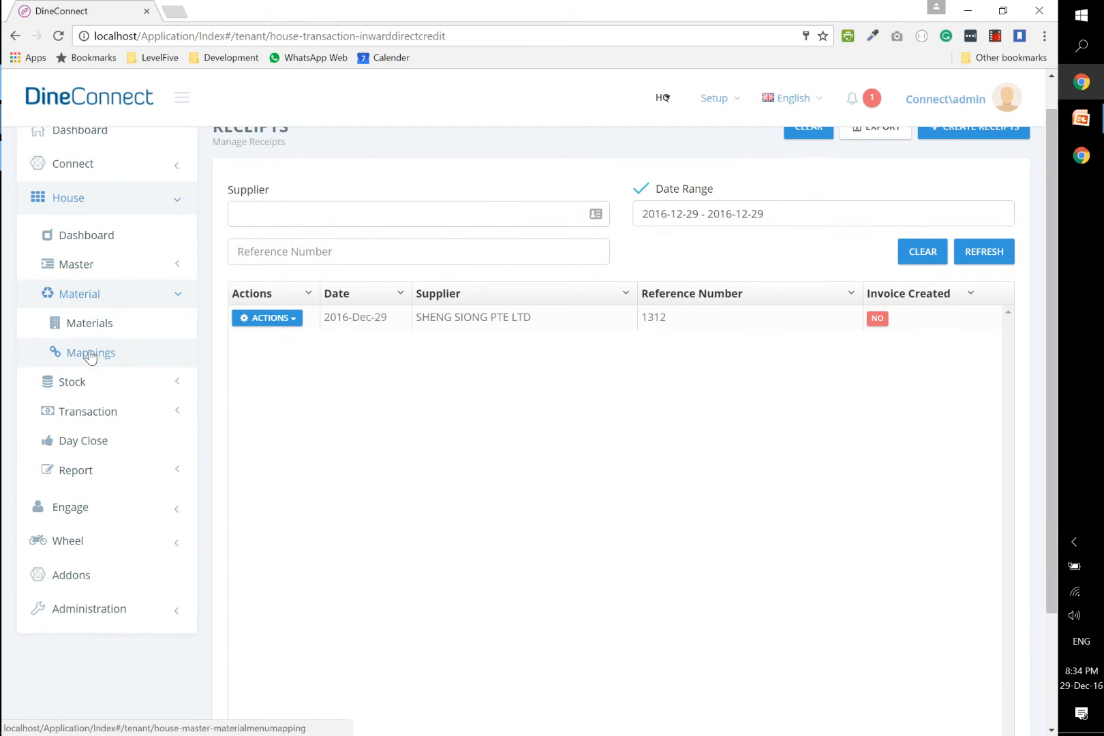
left_click(89, 269)
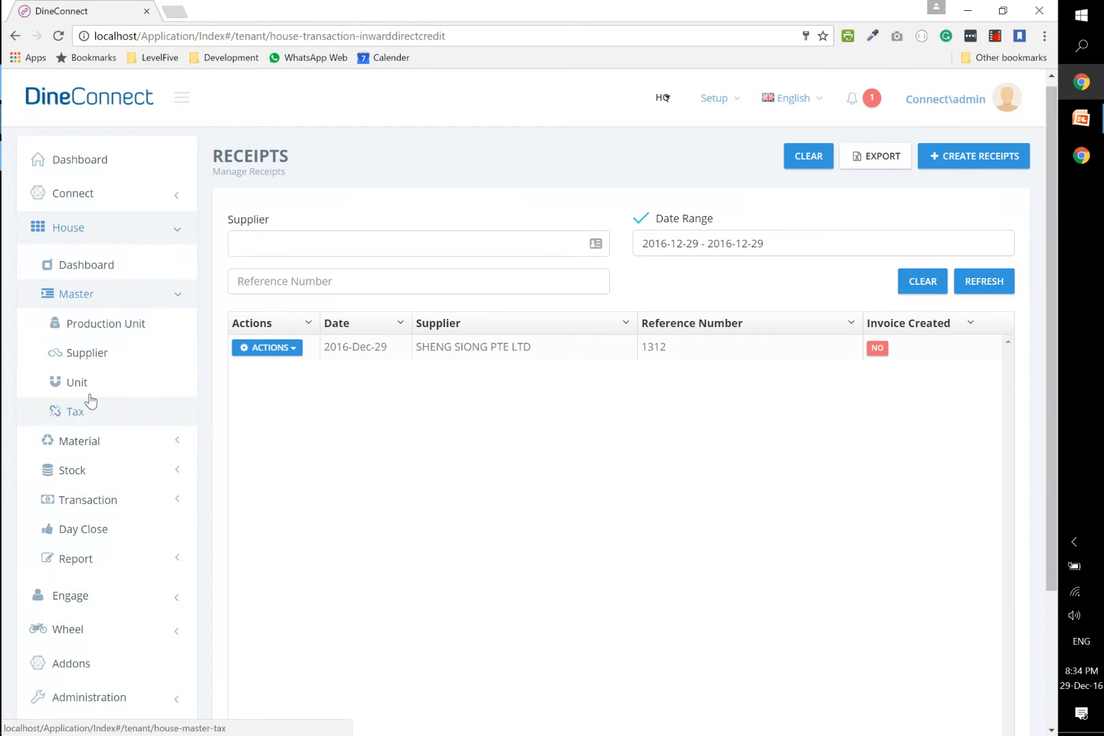
left_click(91, 470)
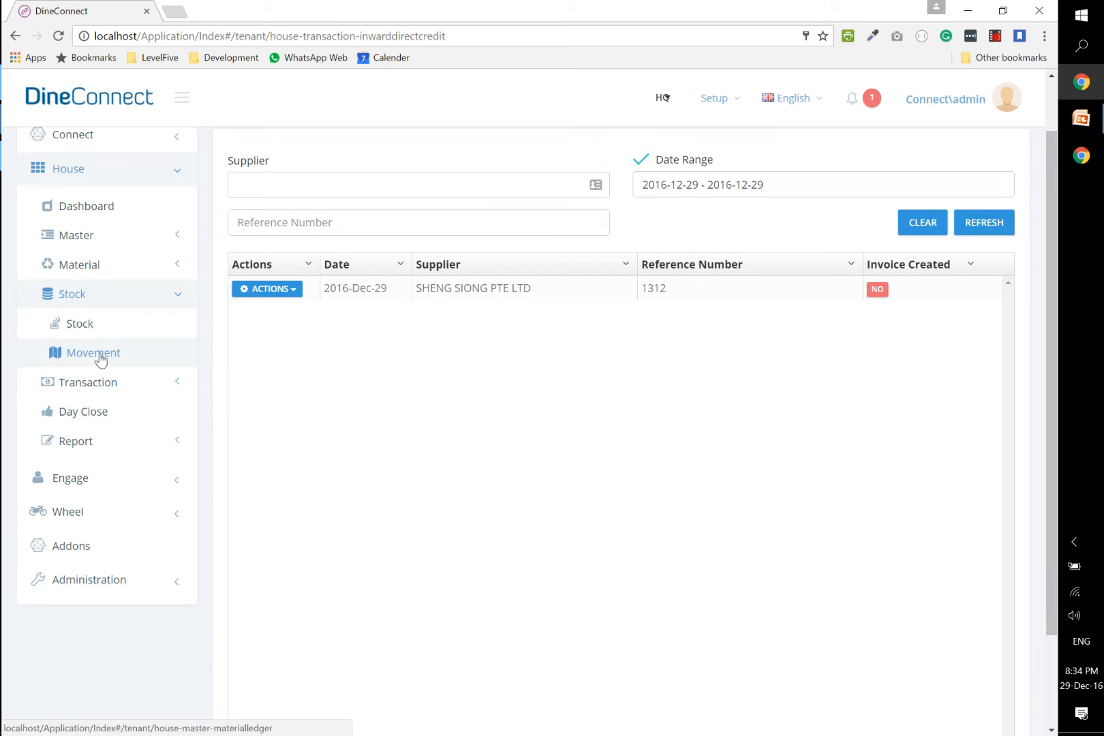
middle_click(99, 359)
left_click(213, 7)
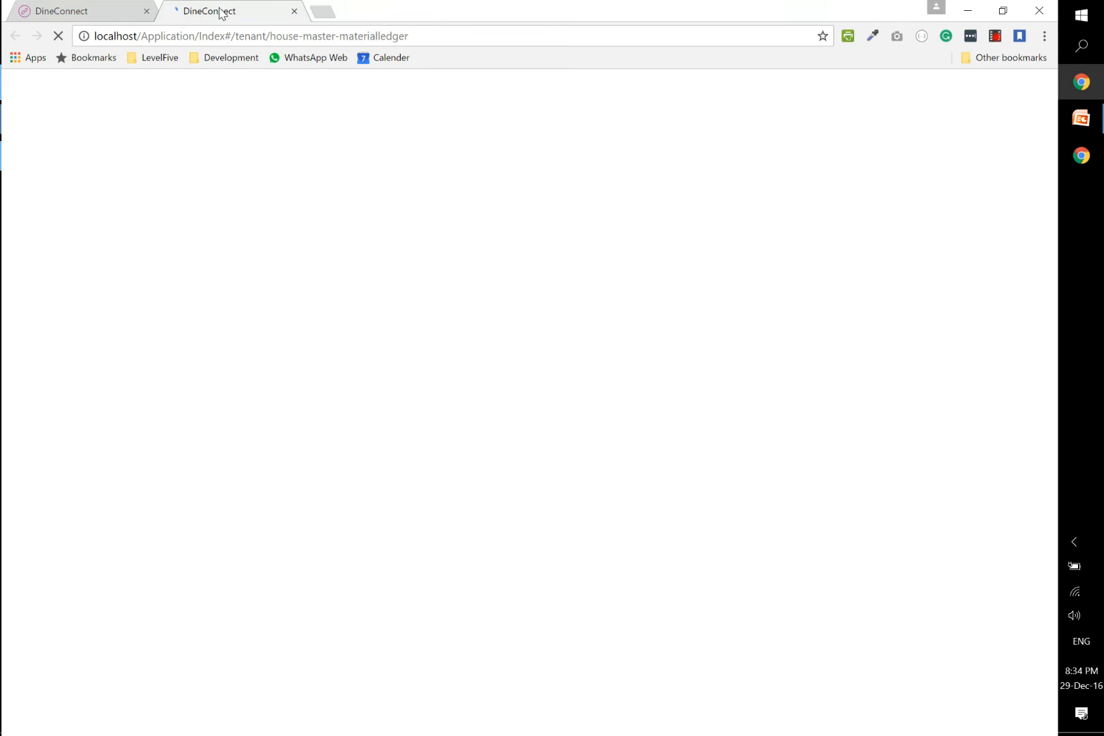
left_click(88, 12)
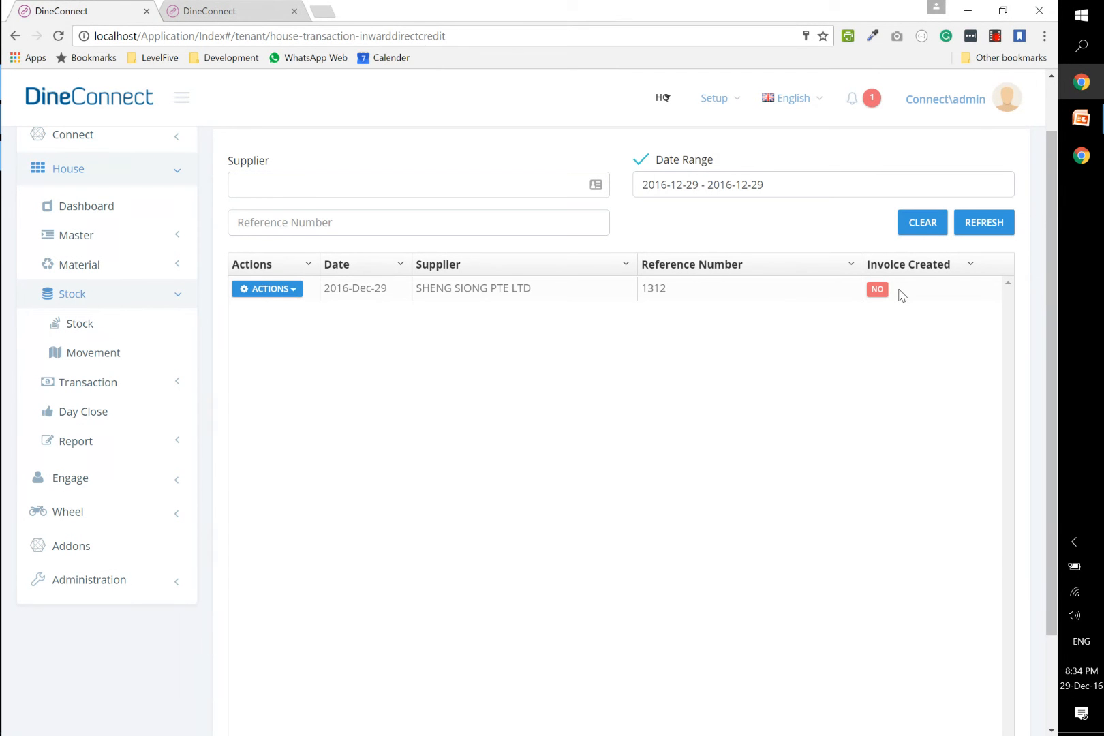
left_click(215, 13)
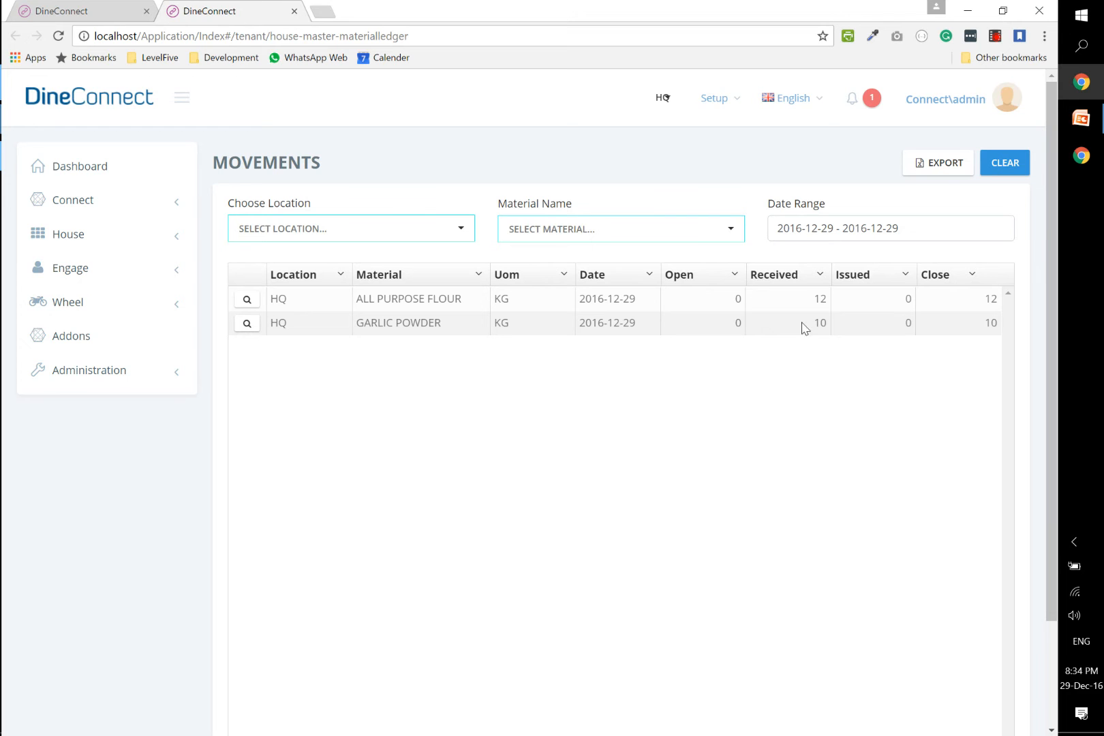
- Return to the Receipts tab and start a new invoice under Invoicing for SHENG SIONG PTE LTD with invoice number 56345
left_click(48, 11)
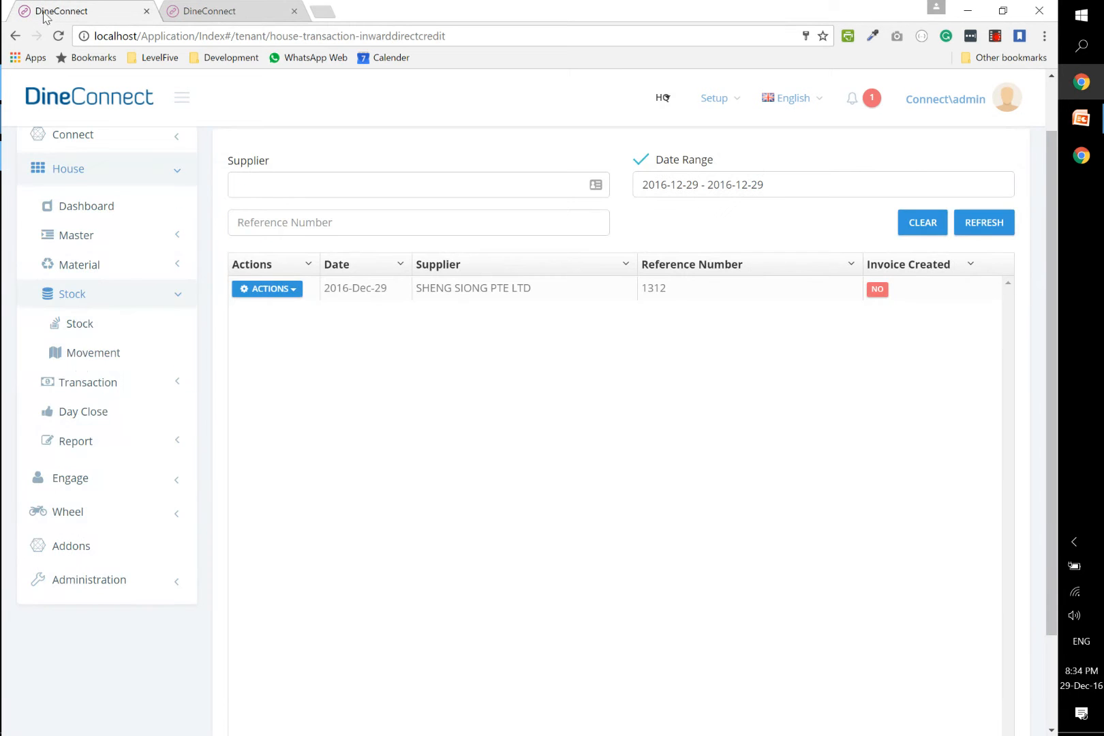
left_click(88, 382)
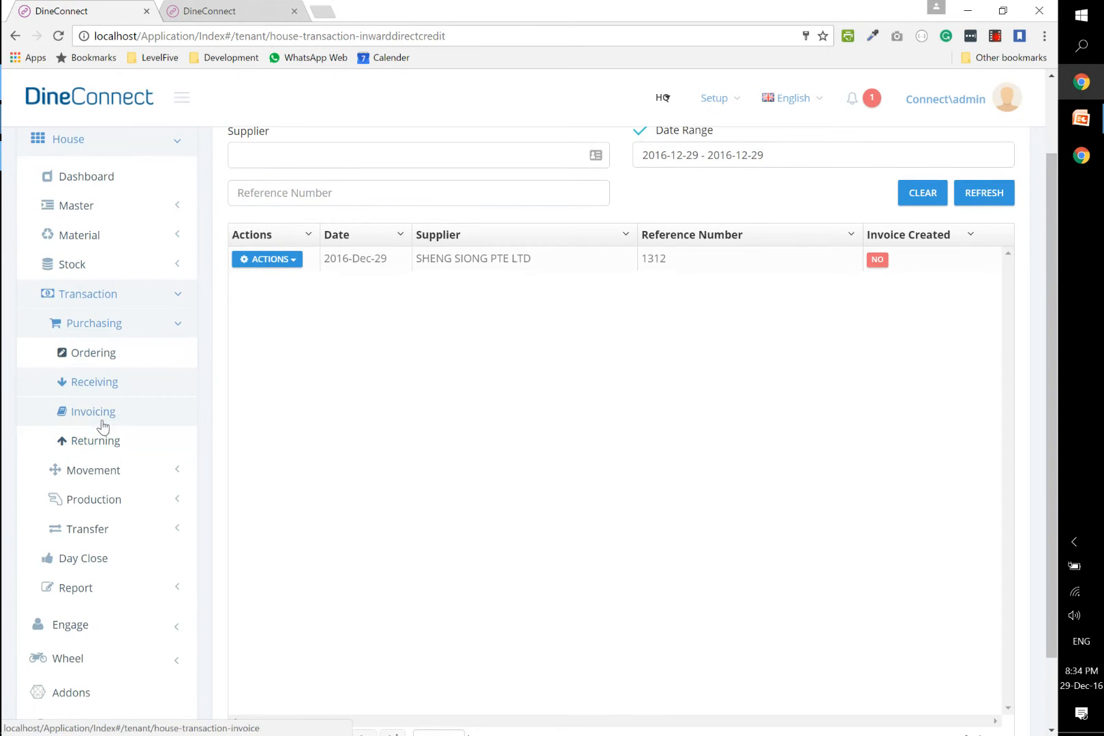
left_click(102, 422)
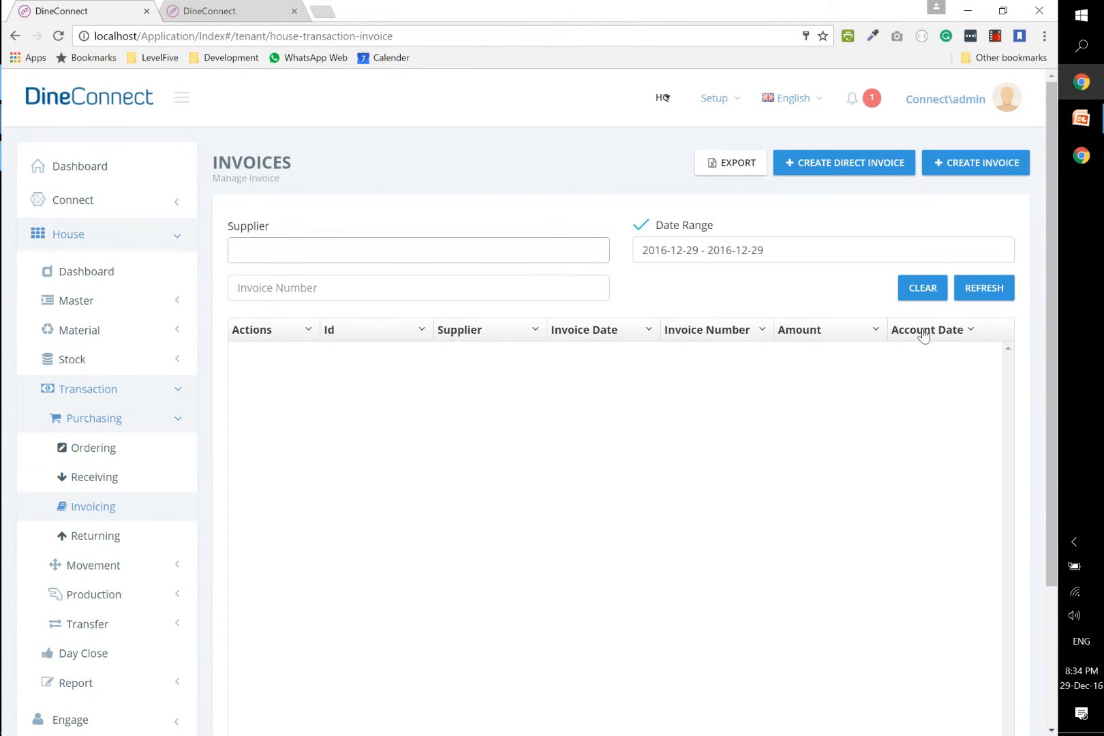
left_click(957, 174)
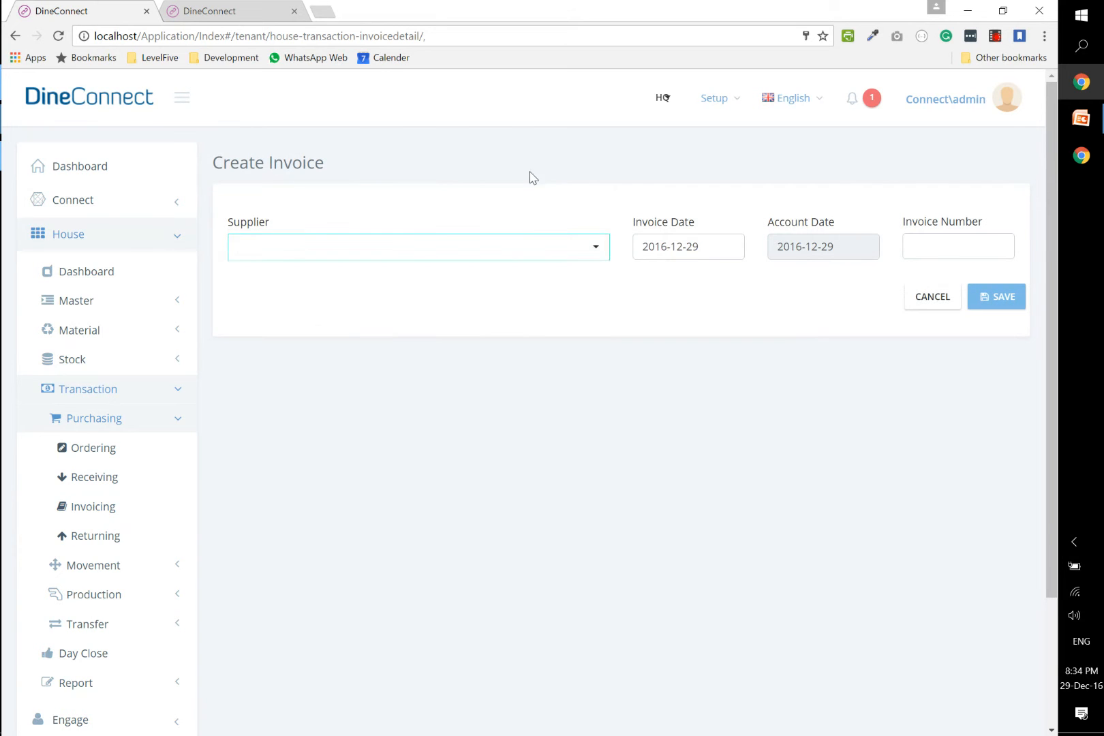
left_click(380, 248)
left_click(371, 271)
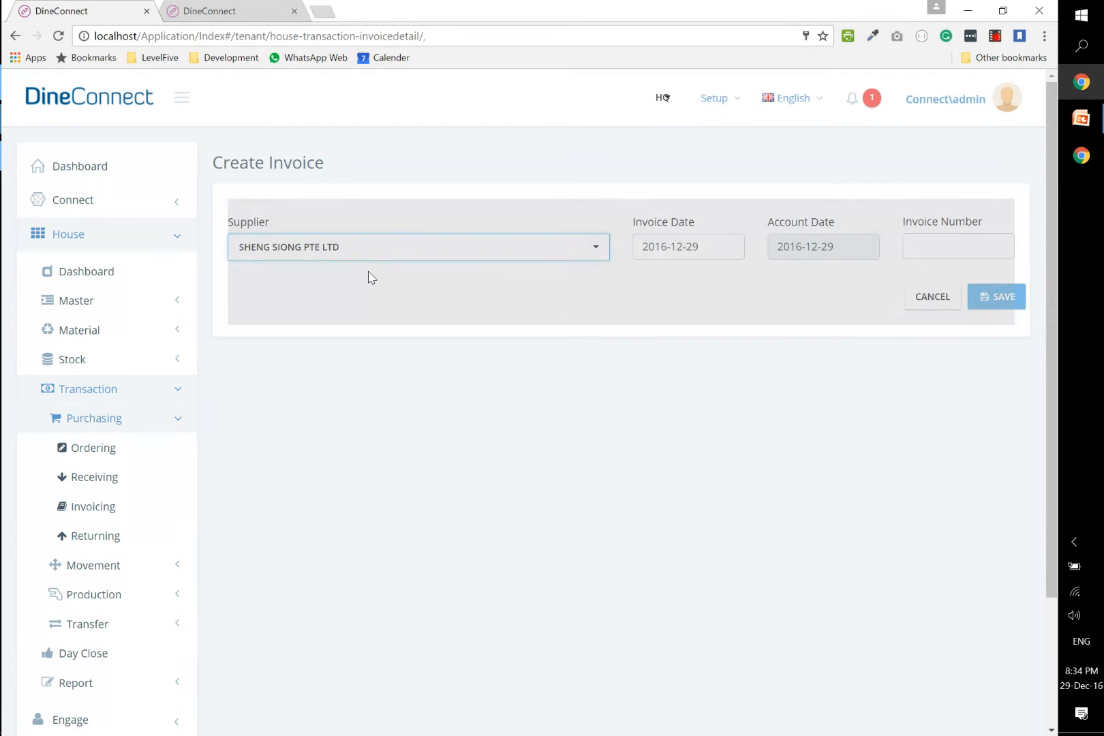
left_click(935, 246)
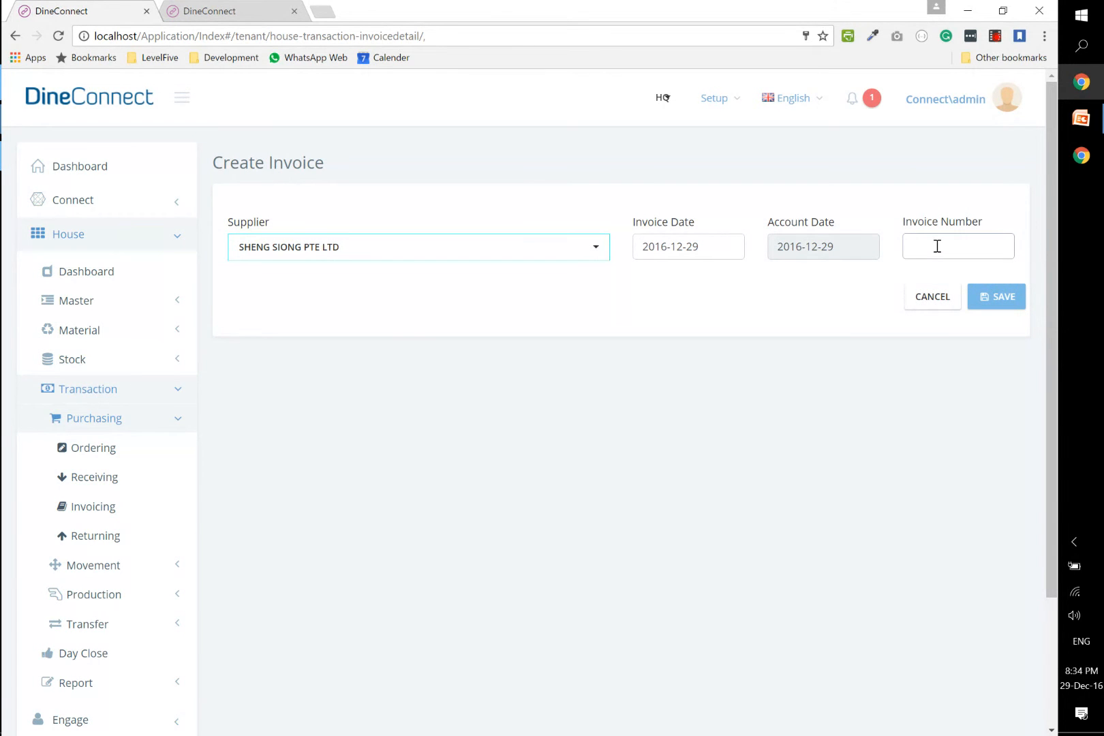
type("56345")
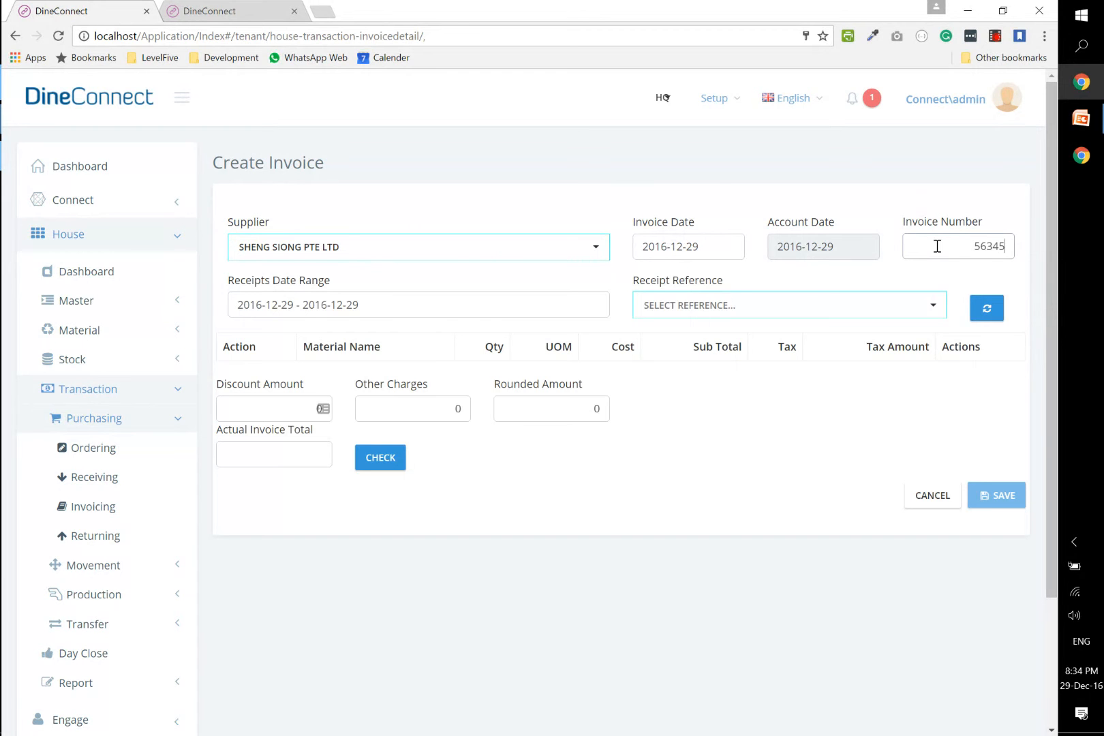
- Choose receipt reference 1312 for the invoice and load its materials into the invoice lines
left_click(791, 308)
left_click(689, 328)
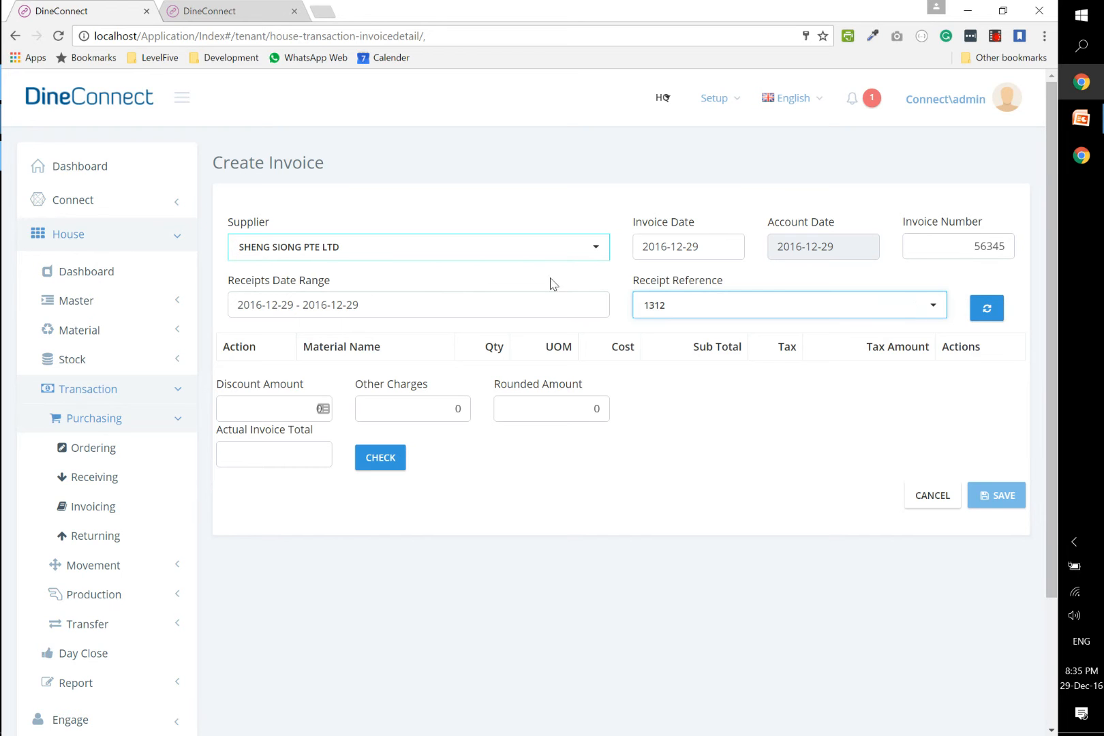
left_click(409, 307)
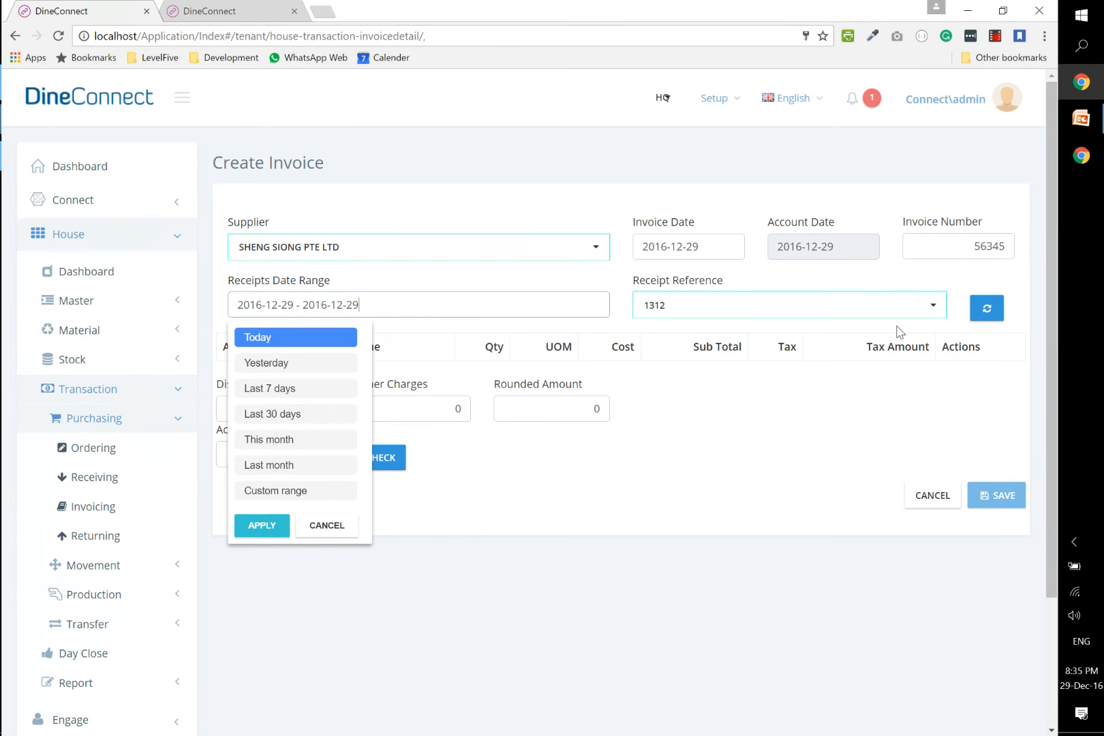
left_click(986, 310)
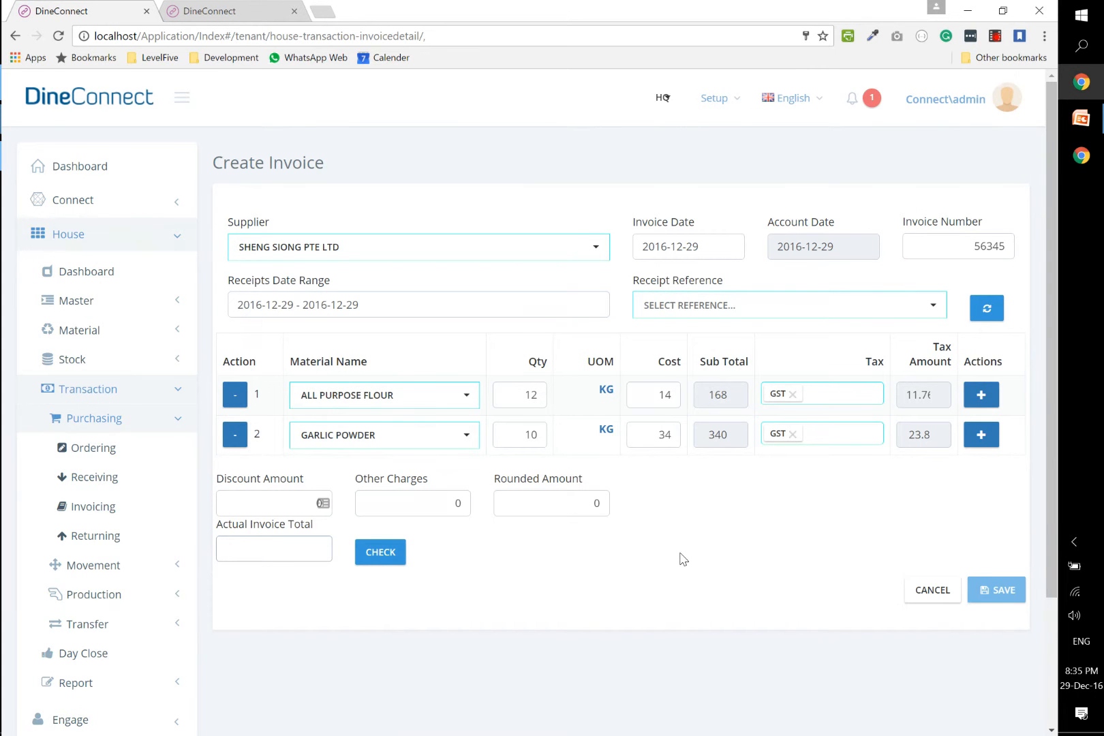
- Enter an actual invoice total of 122, check the totals, and try to save the invoice
key("ctrl+minus")
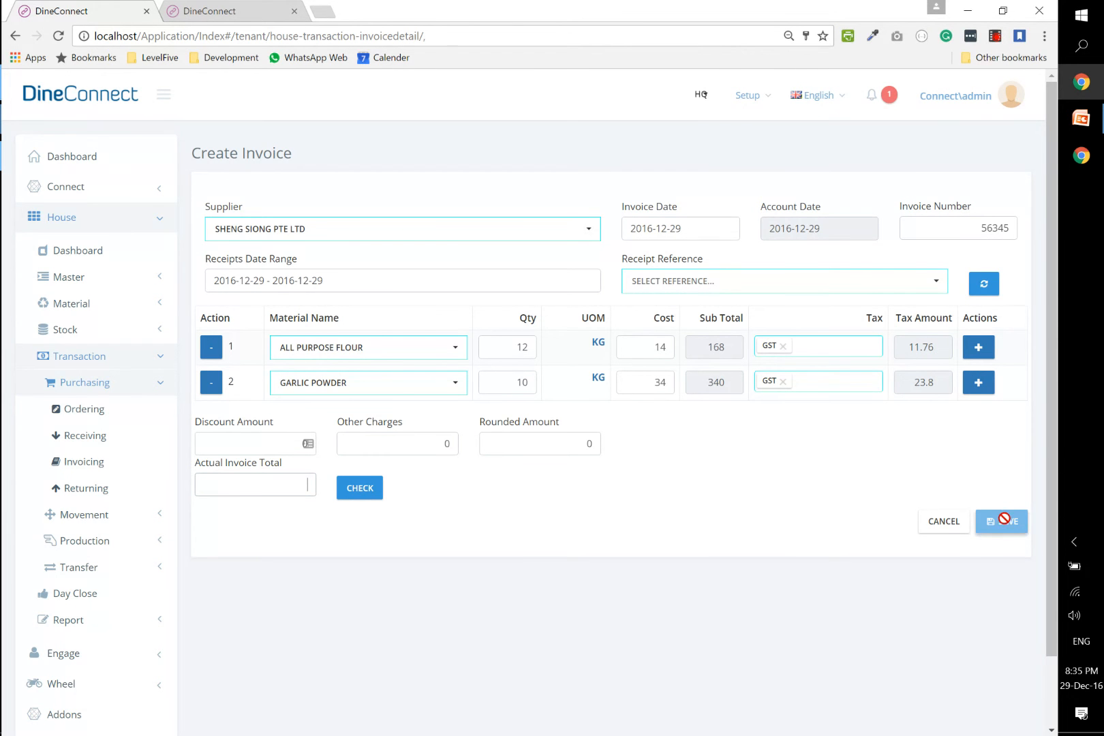
type("12")
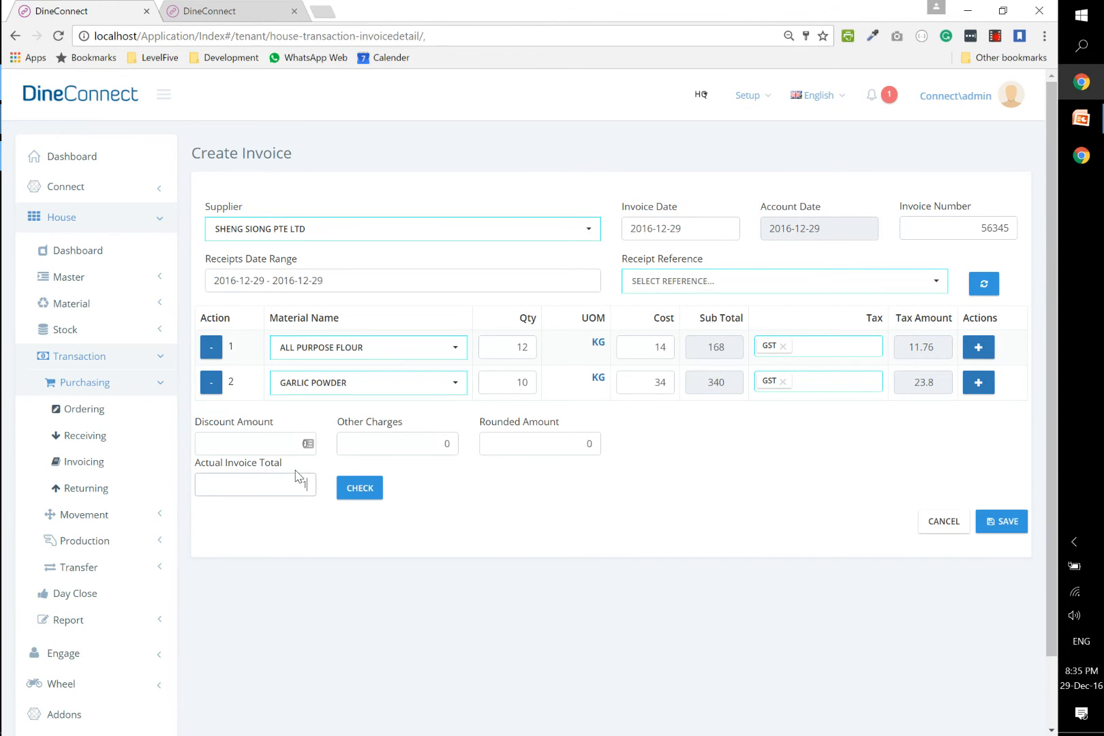
type("2")
left_click(344, 489)
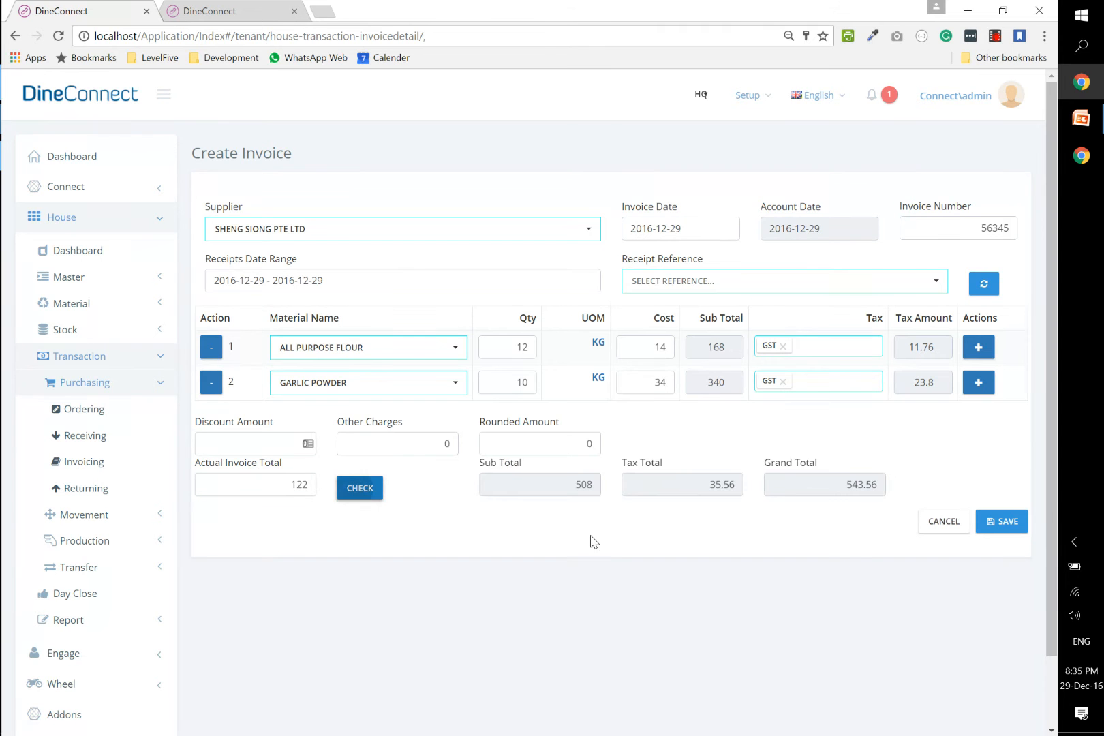
left_click(1000, 522)
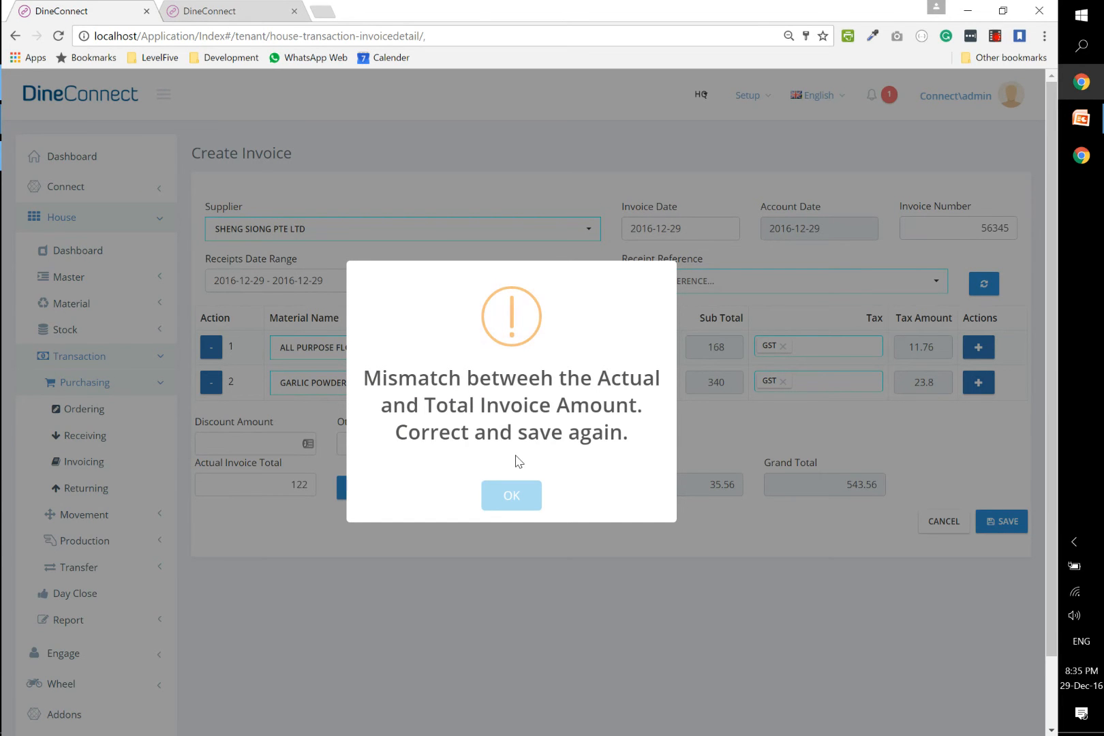
left_click(502, 501)
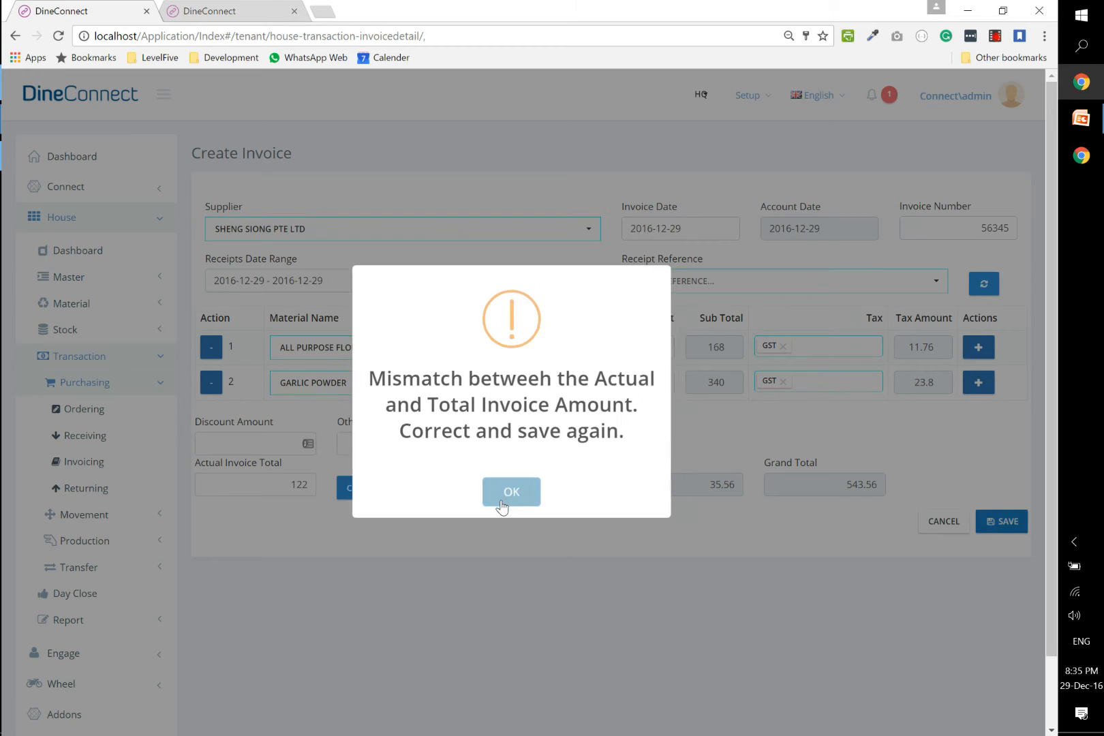
- Set the actual invoice total to 543.56 and save the invoice
double_click(282, 486)
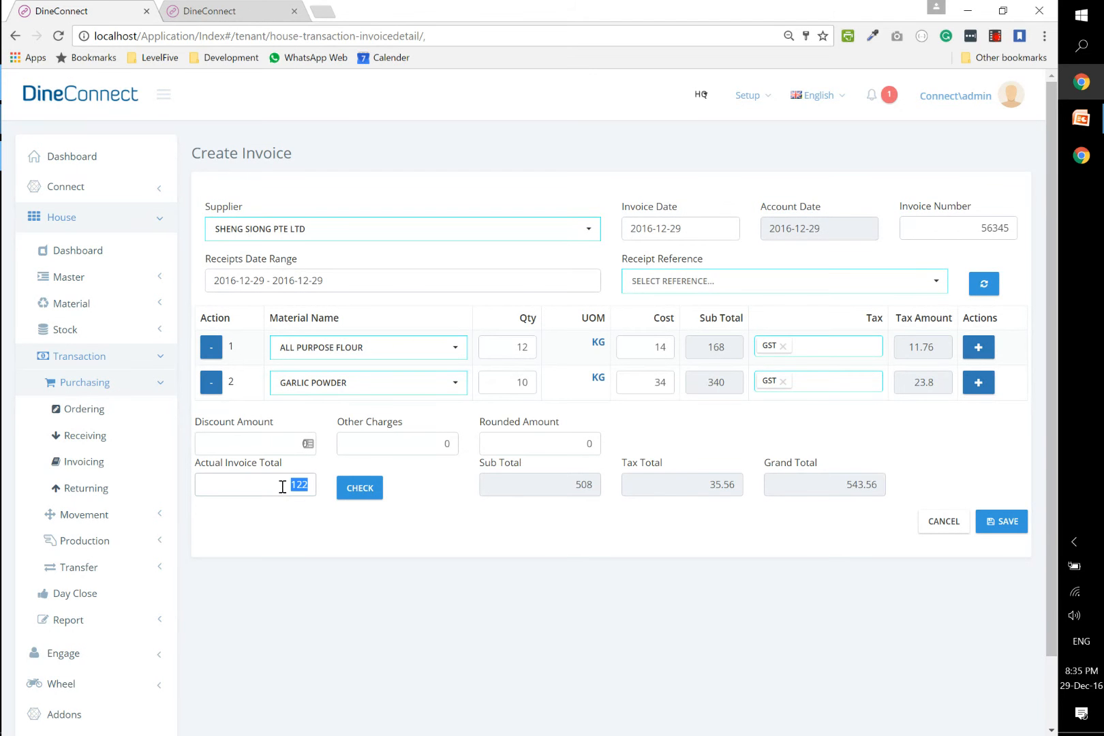
type("543.56")
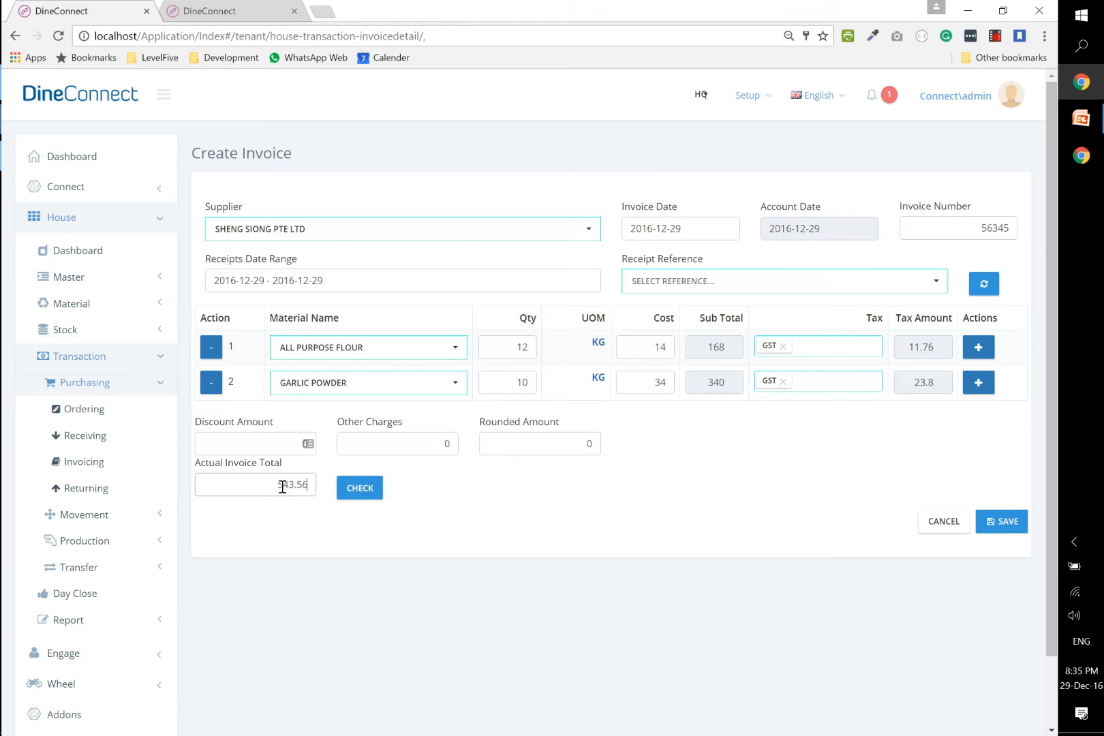
left_click(999, 524)
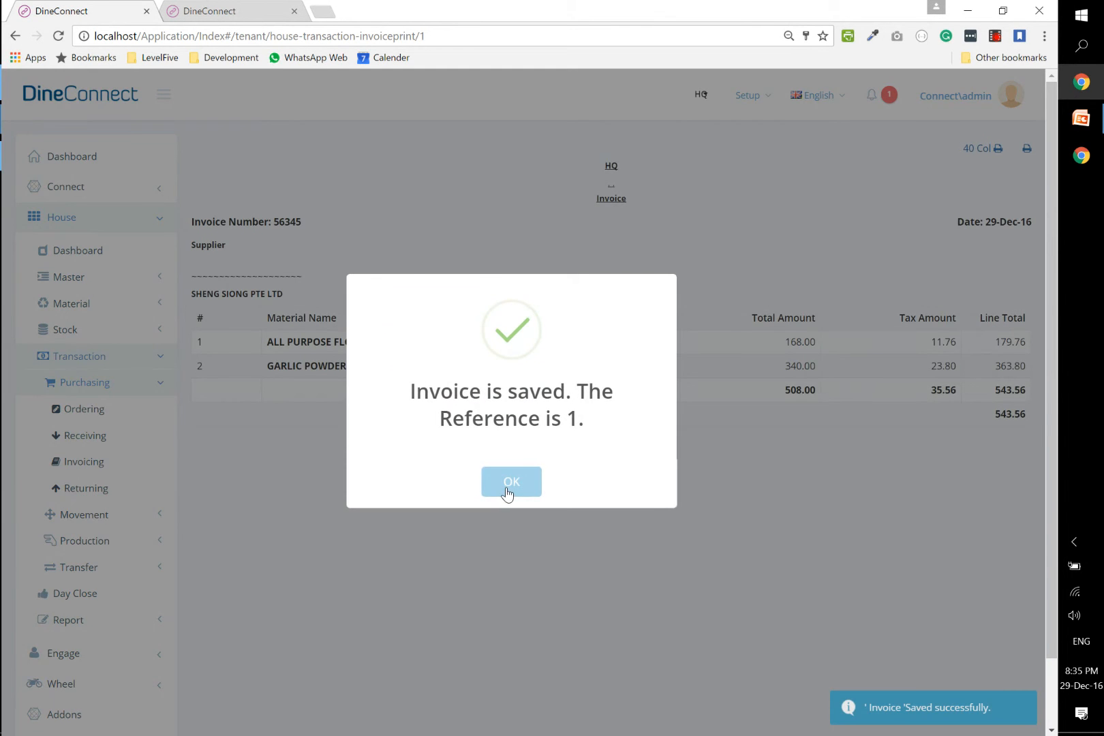
left_click(508, 492)
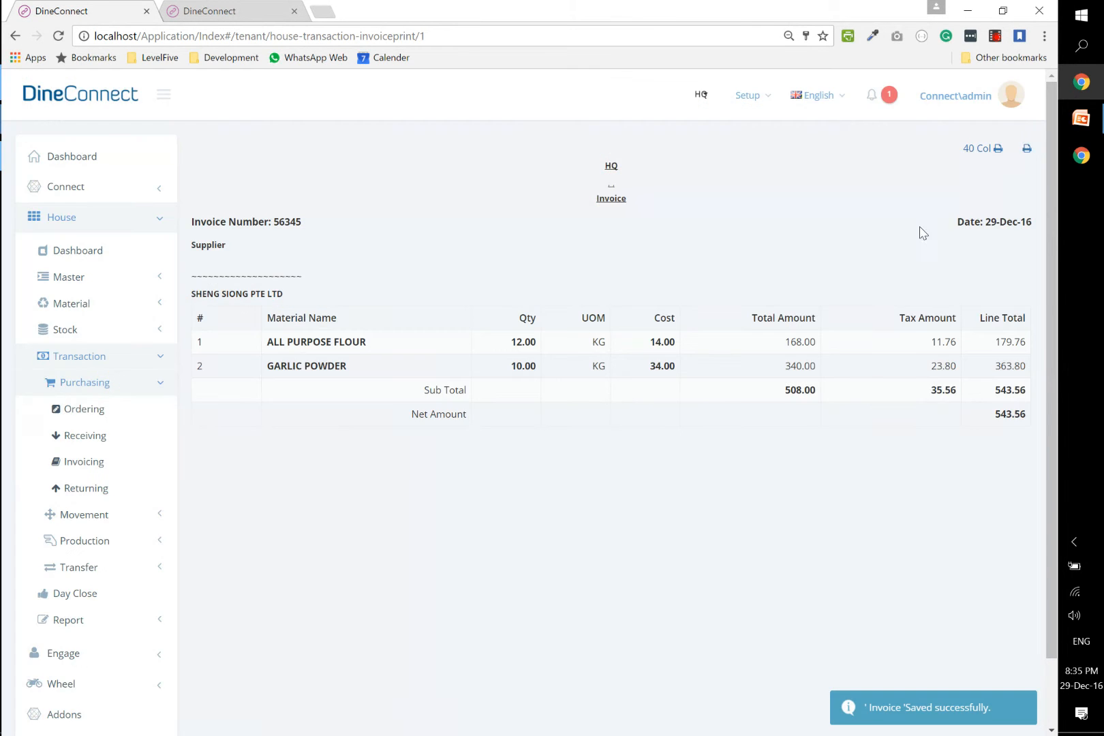
- Open the print preview of the saved invoice and leave it without saving or printing
left_click(1026, 149)
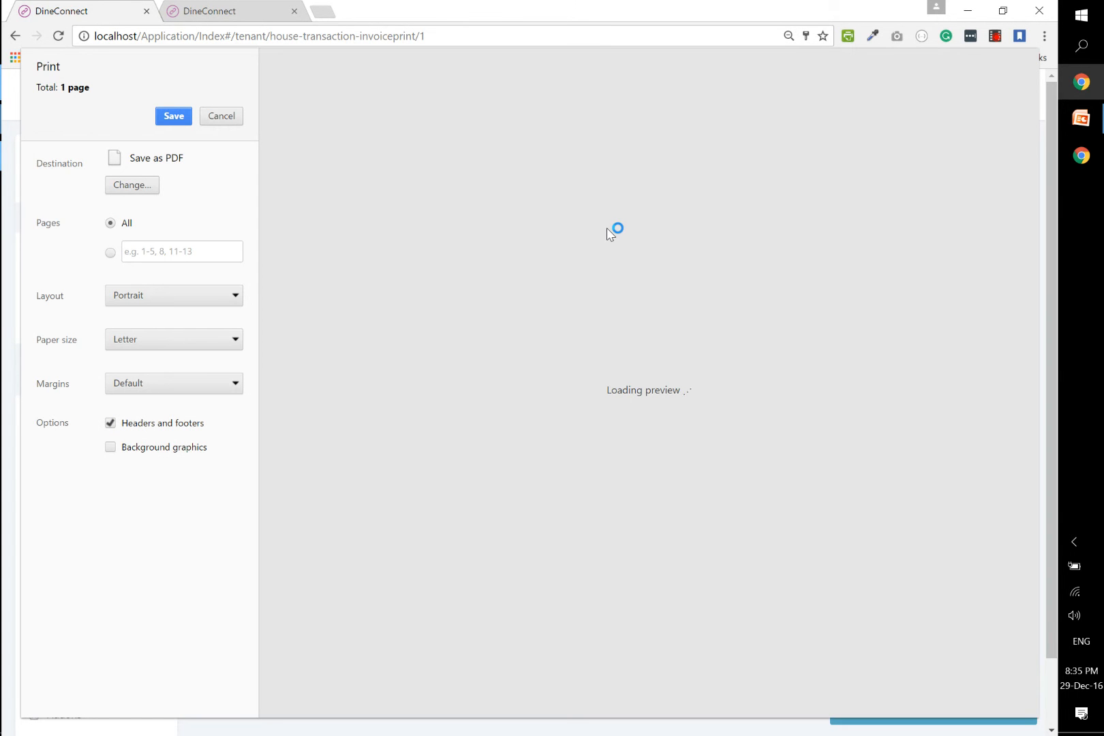
key("Escape")
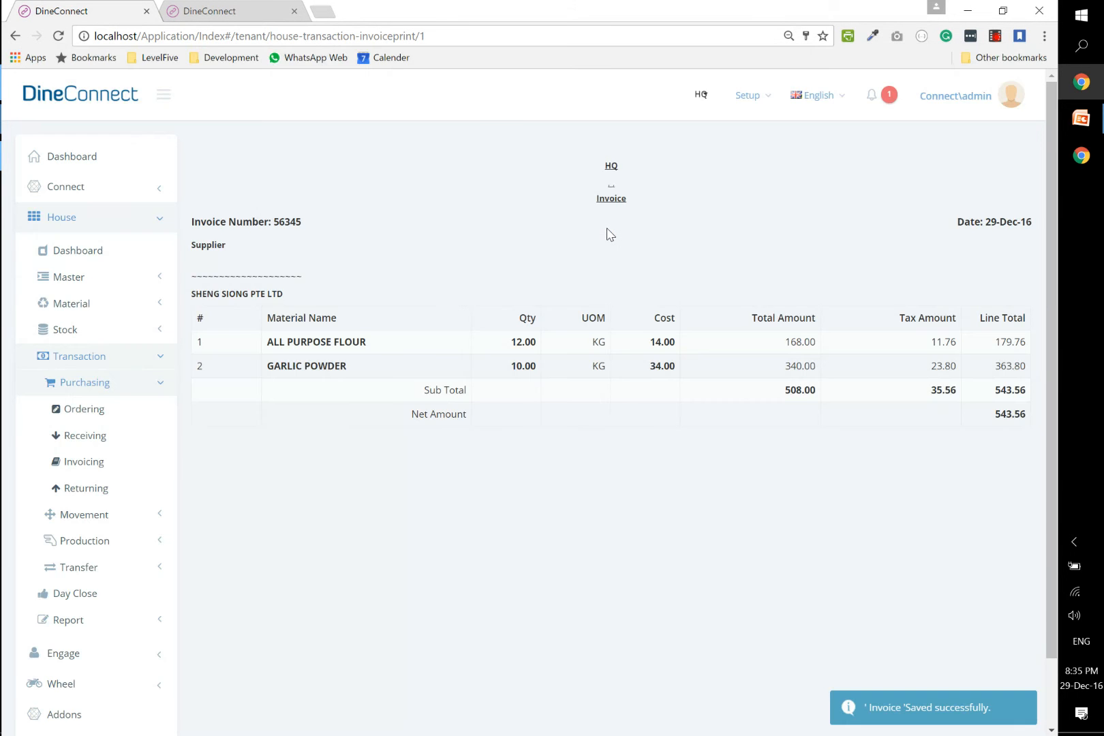
- Start a new purchase order and check which order templates are available without choosing one
left_click(79, 423)
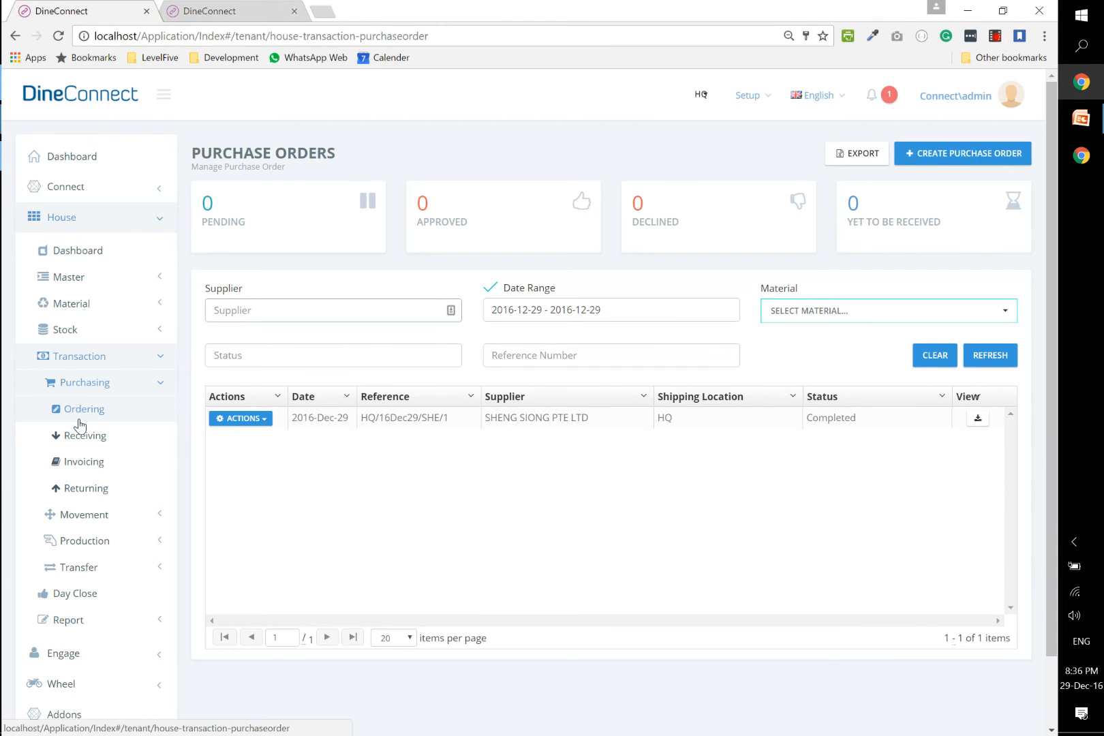
left_click(943, 164)
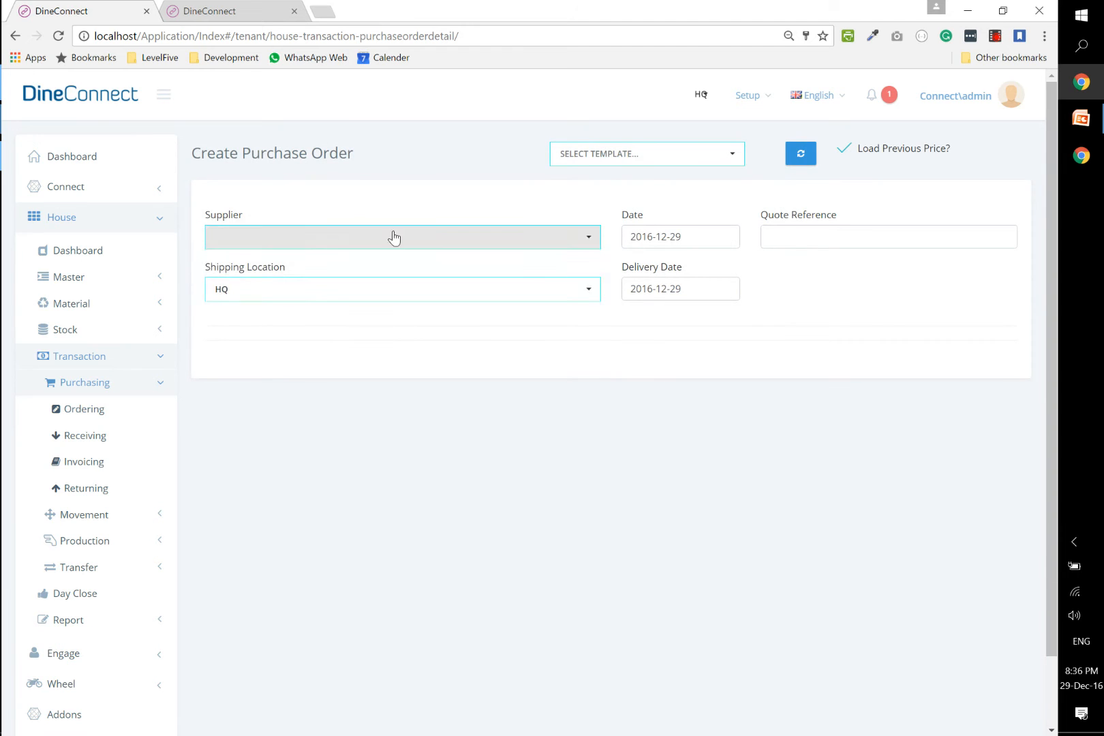
left_click(385, 237)
left_click(606, 154)
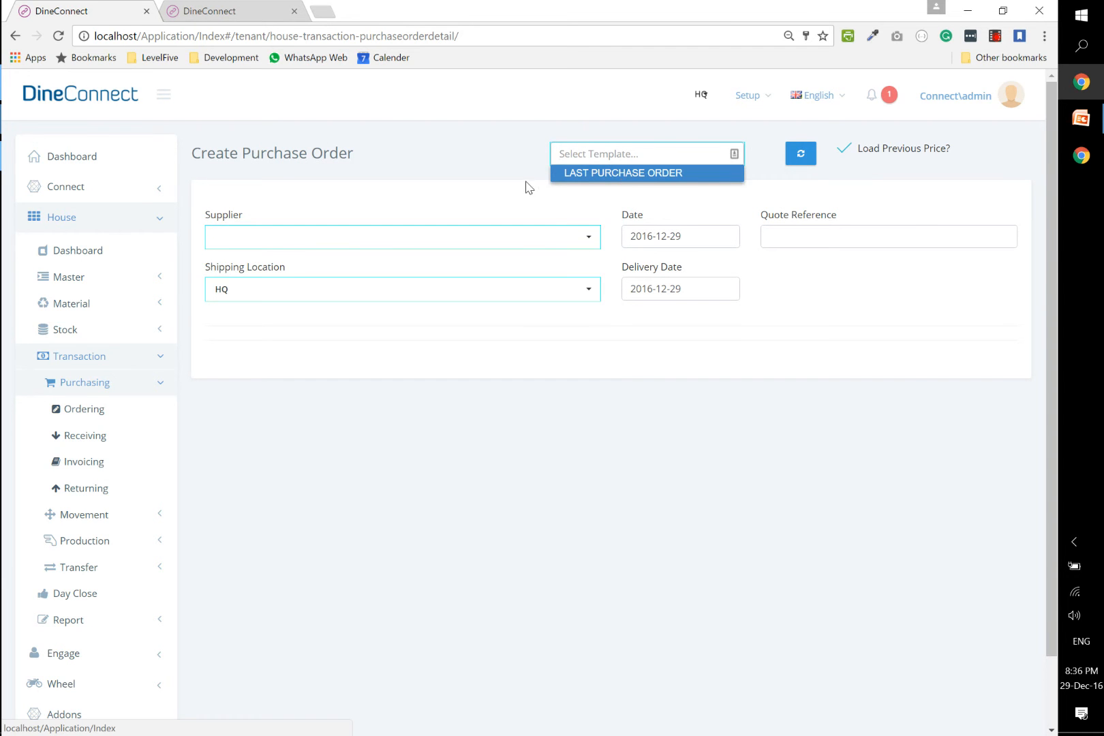
left_click(457, 180)
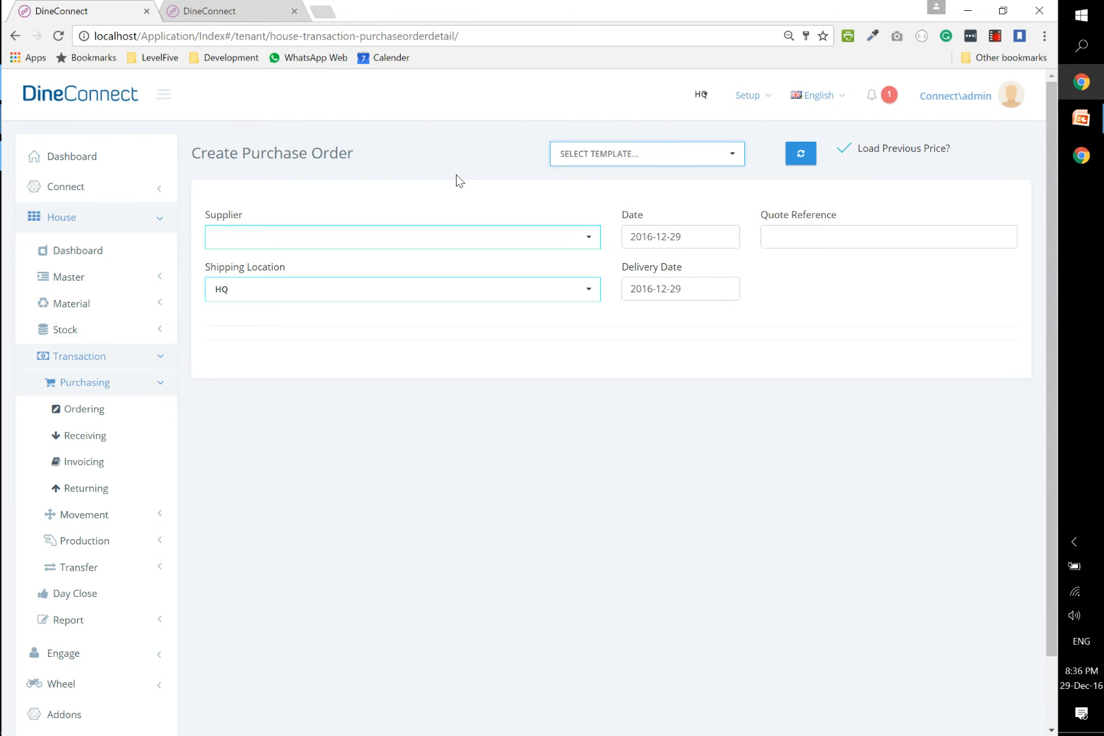
- Choose SHENG SIONG PTE LTD as the order's supplier and enter 4123 as the quote reference
left_click(440, 245)
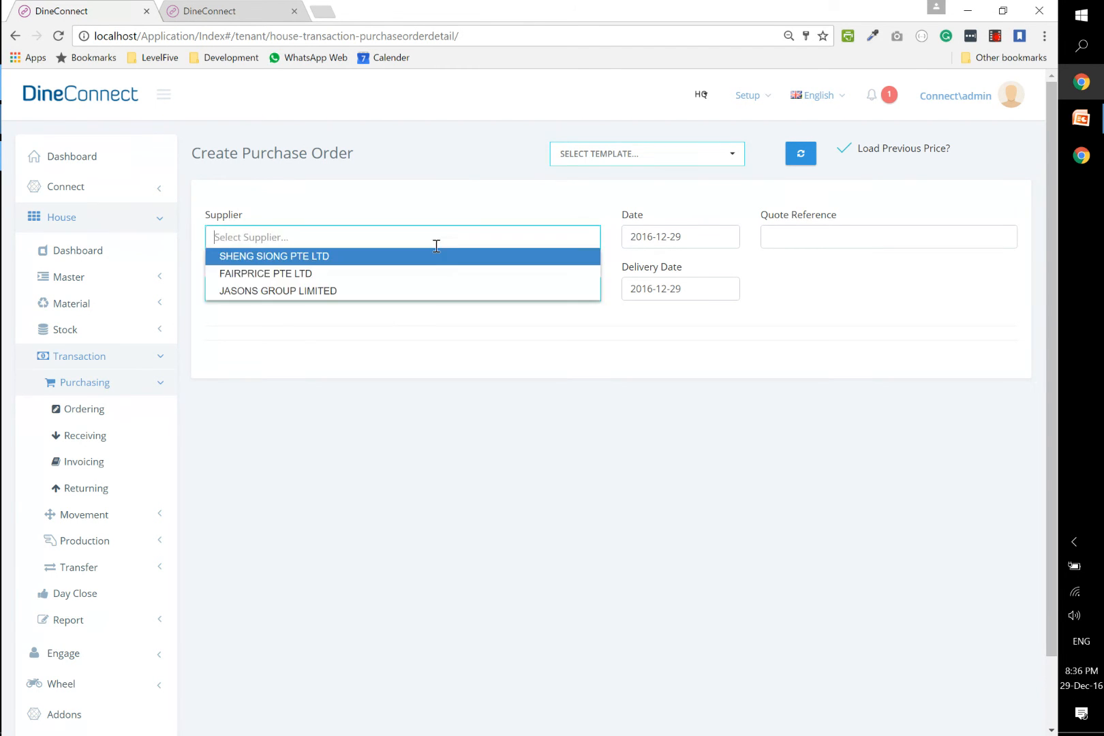
left_click(426, 257)
left_click(809, 238)
type("4123")
- Add ALL PURPOSE FLOUR to the order with quantity 12 and cost 20, and dismiss its previous price list
left_click(383, 396)
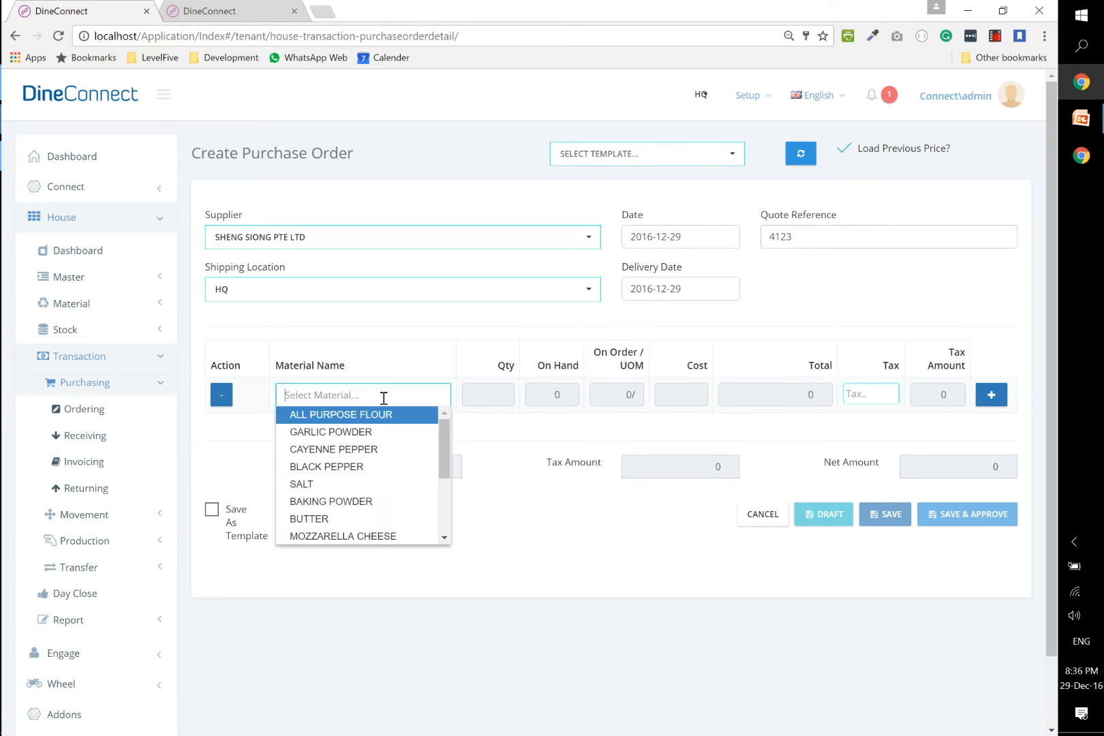
left_click(376, 415)
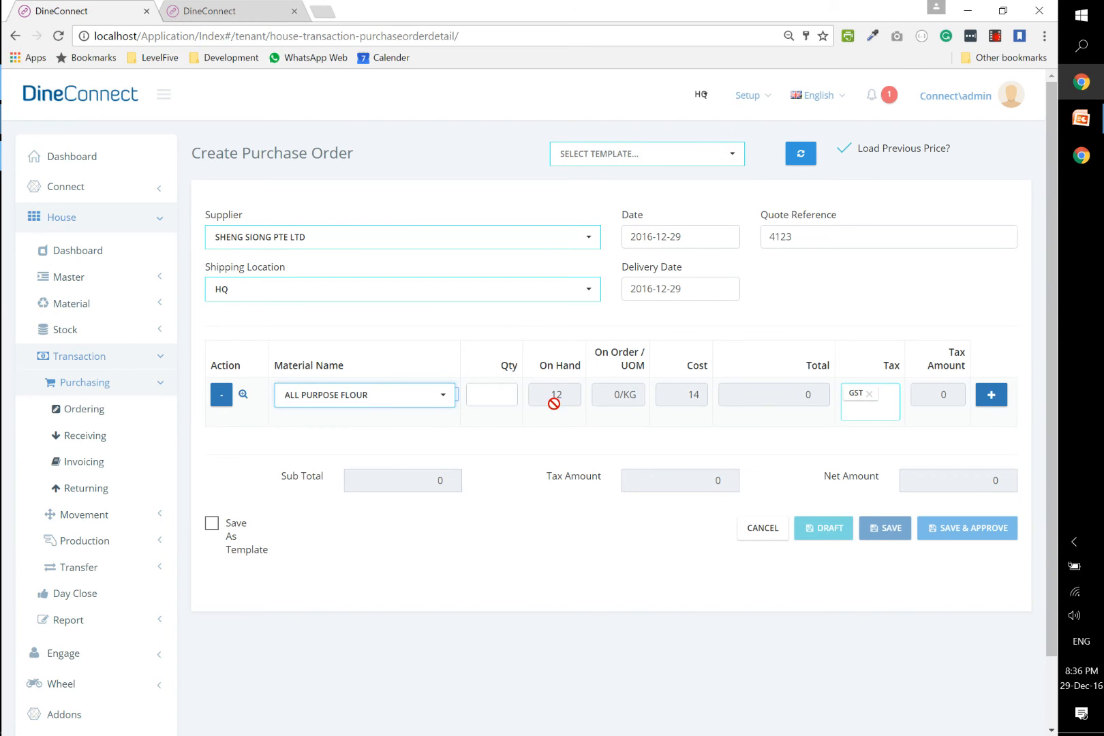
left_click(501, 395)
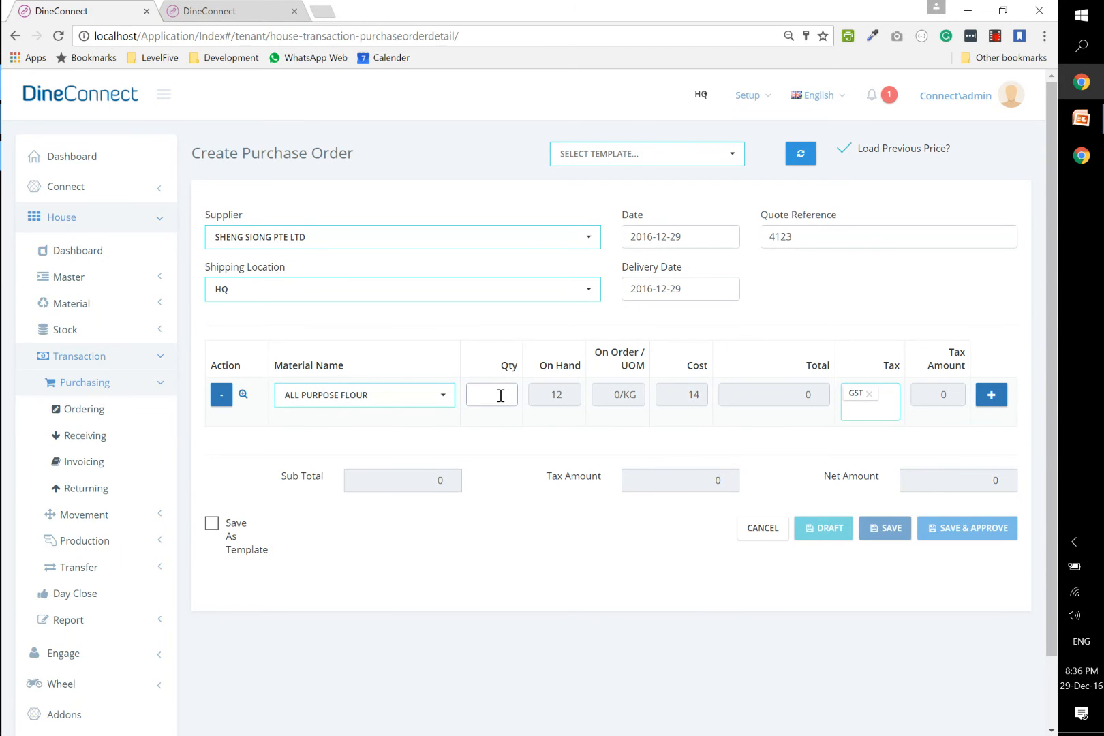
type("12")
left_click(574, 422)
left_click(682, 398)
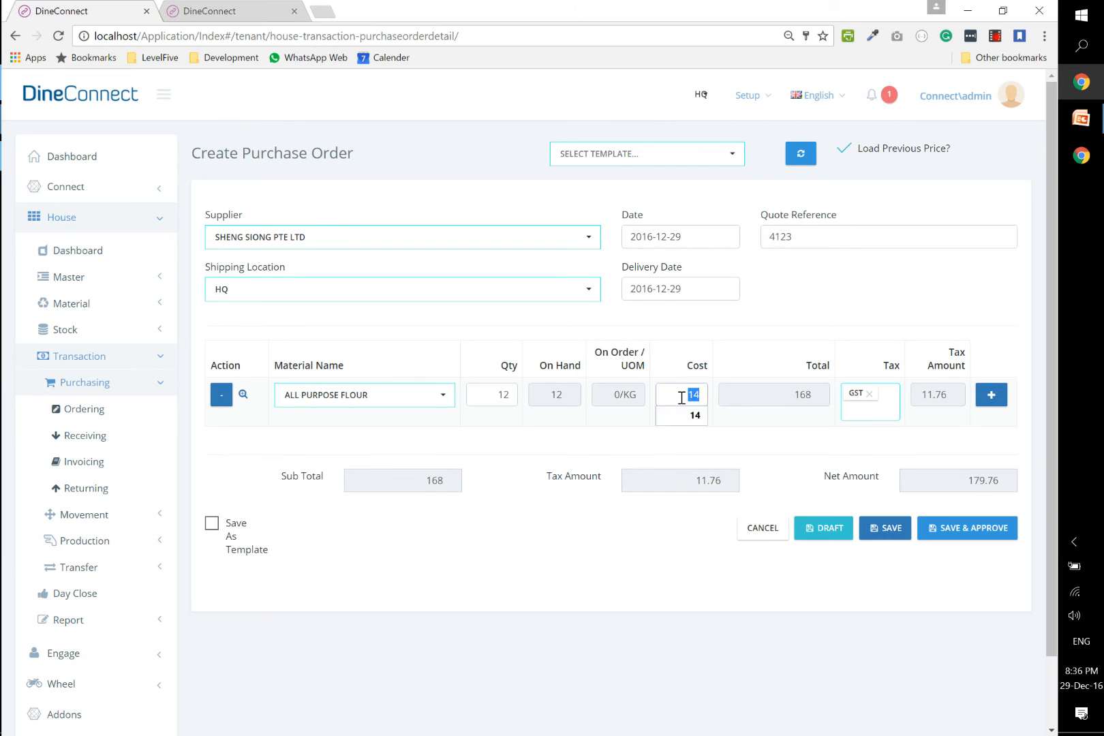
type("20")
left_click(743, 356)
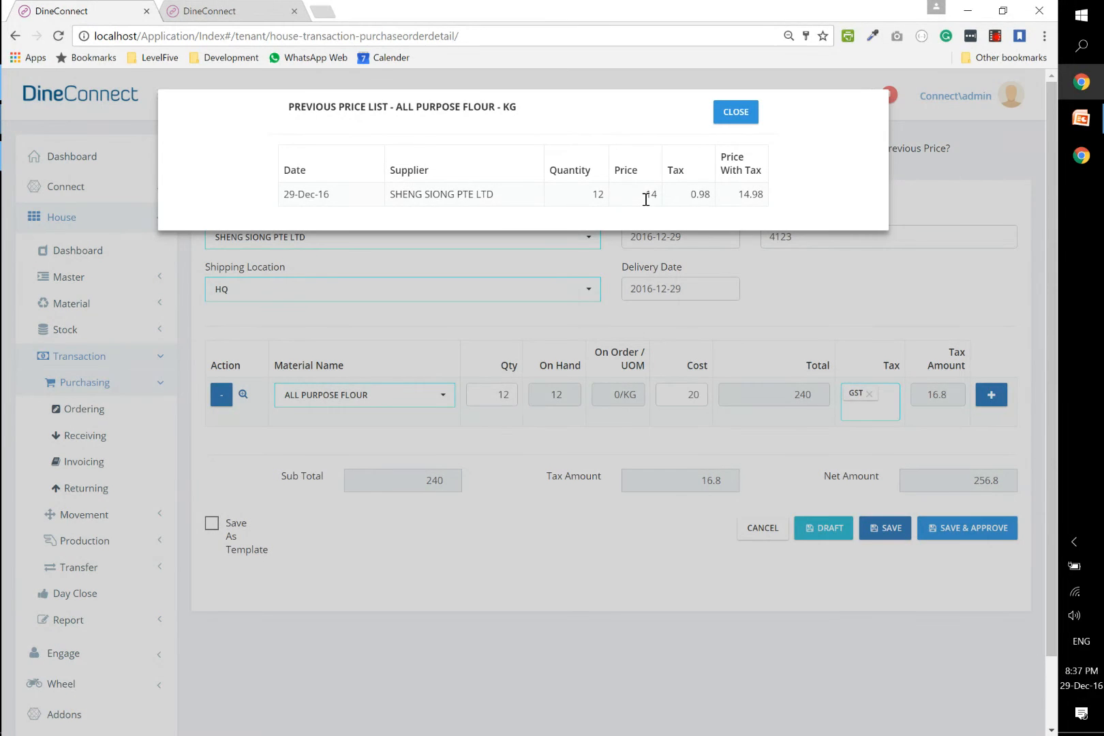
left_click(735, 112)
- Add GARLIC POWDER as the second order line with quantity 12 and cost 20, and dismiss its previous price list
left_click(991, 394)
left_click(369, 444)
left_click(325, 480)
left_click(496, 445)
type("12")
double_click(669, 444)
type("20")
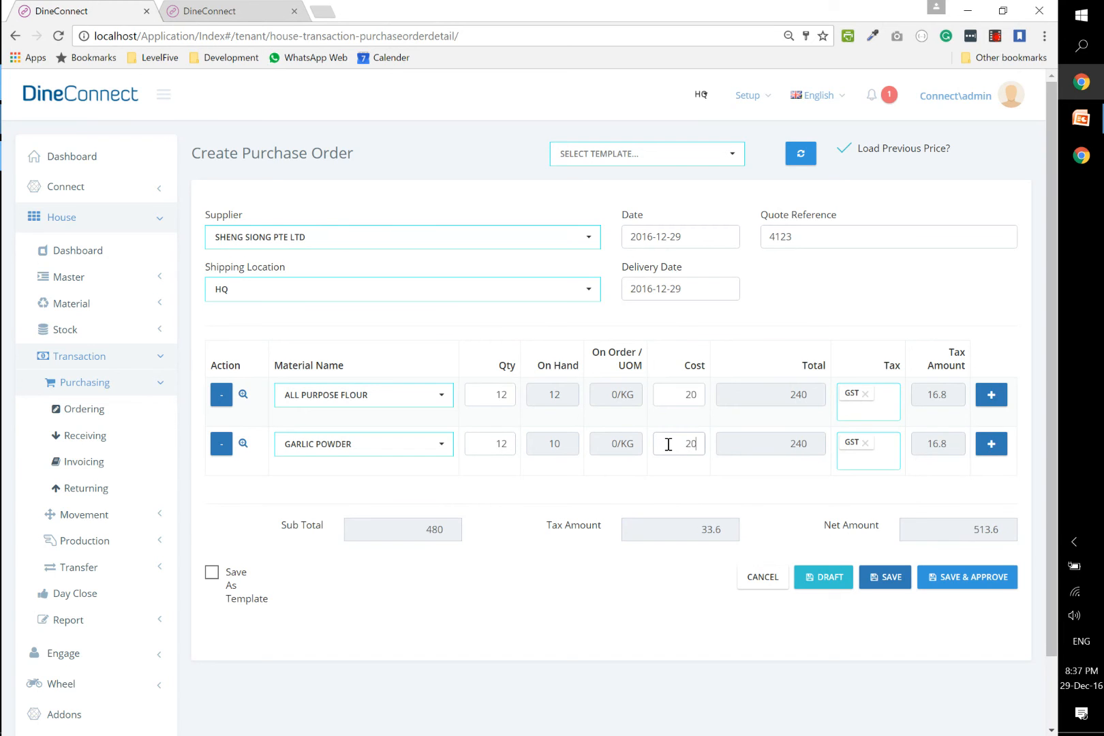
left_click(796, 344)
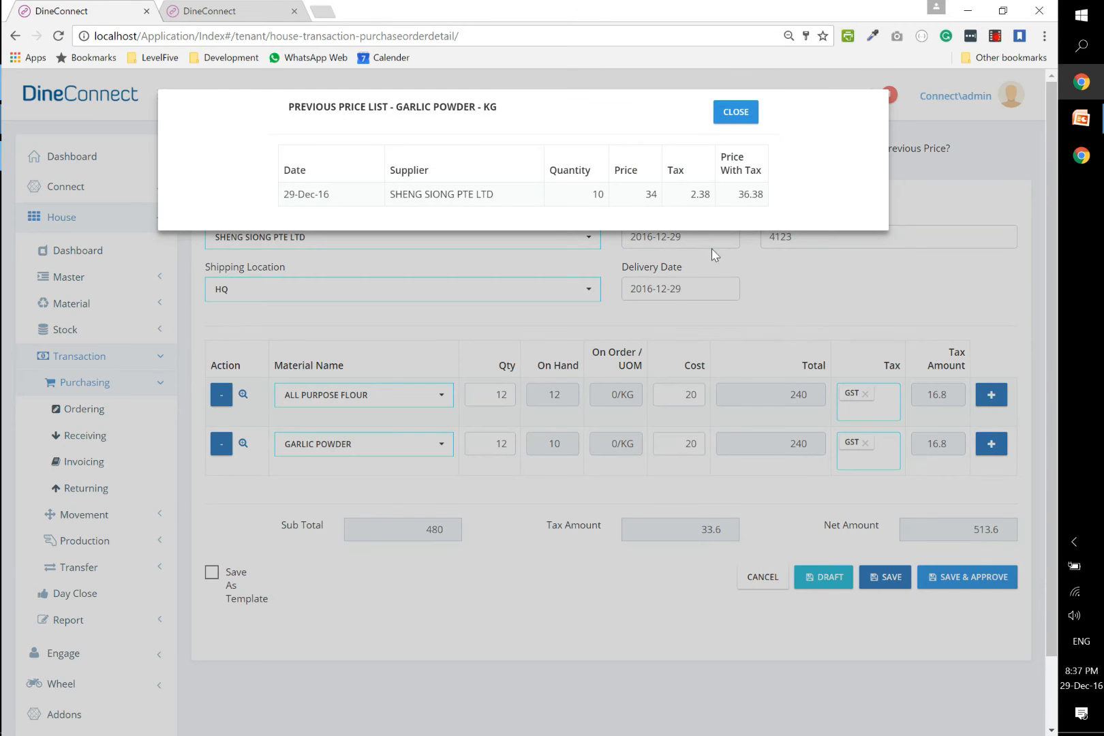
left_click(734, 113)
- Add CAYENNE PEPPER as the third order line with quantity 33
left_click(991, 443)
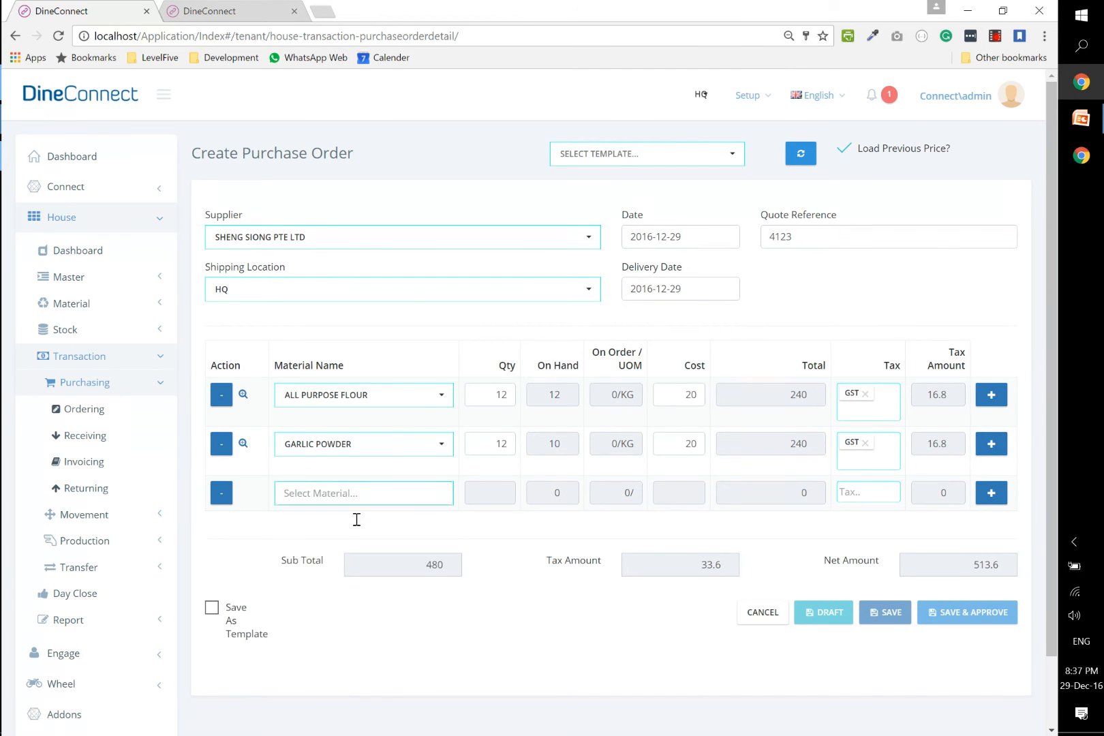
left_click(387, 494)
left_click(330, 549)
left_click(483, 494)
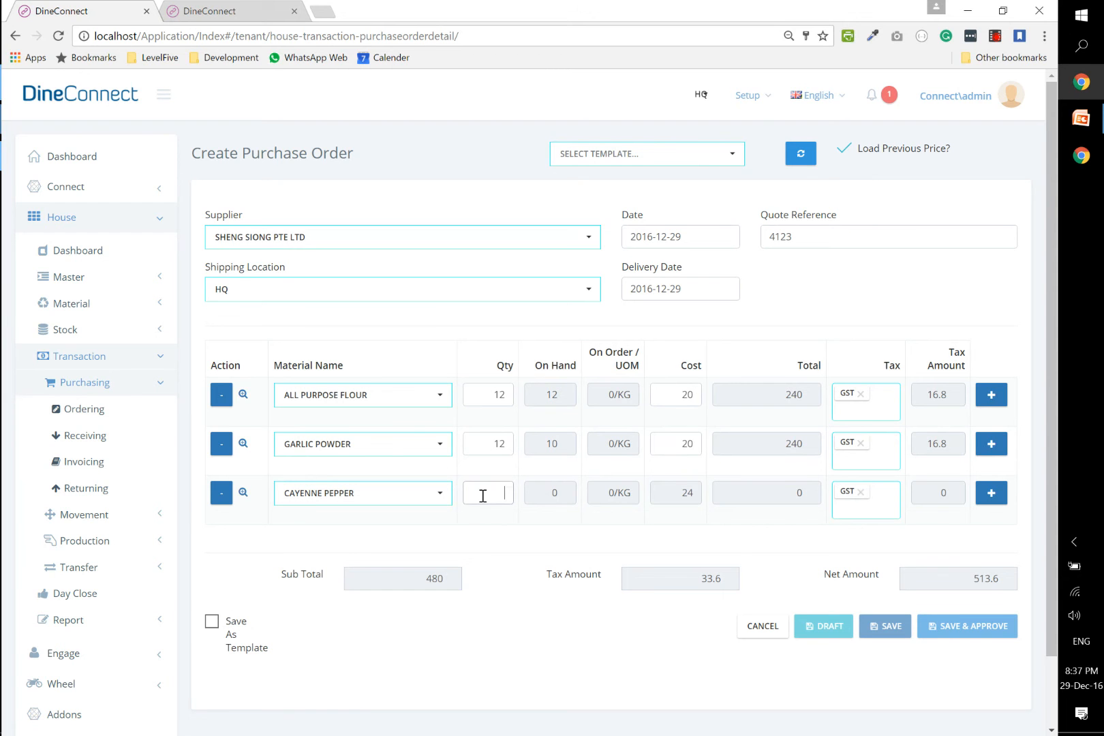
type("33")
left_click(476, 539)
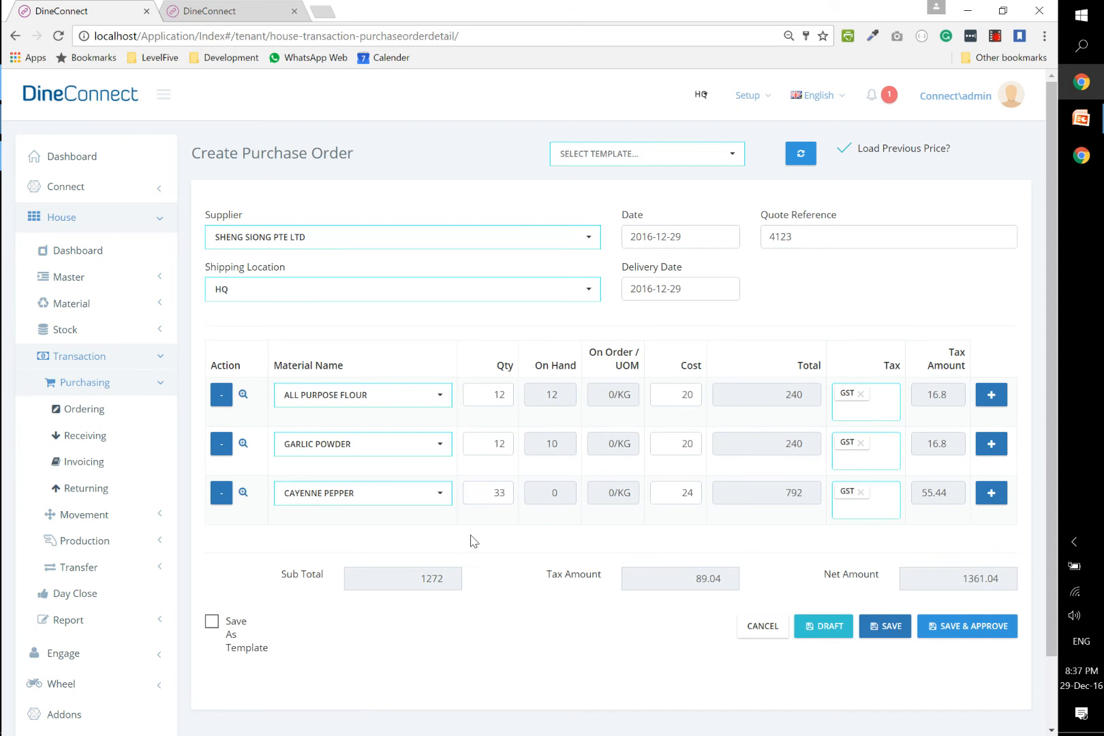
- Set the order to be stored as a global template named DAILY, and save and approve it
left_click(212, 622)
left_click(366, 628)
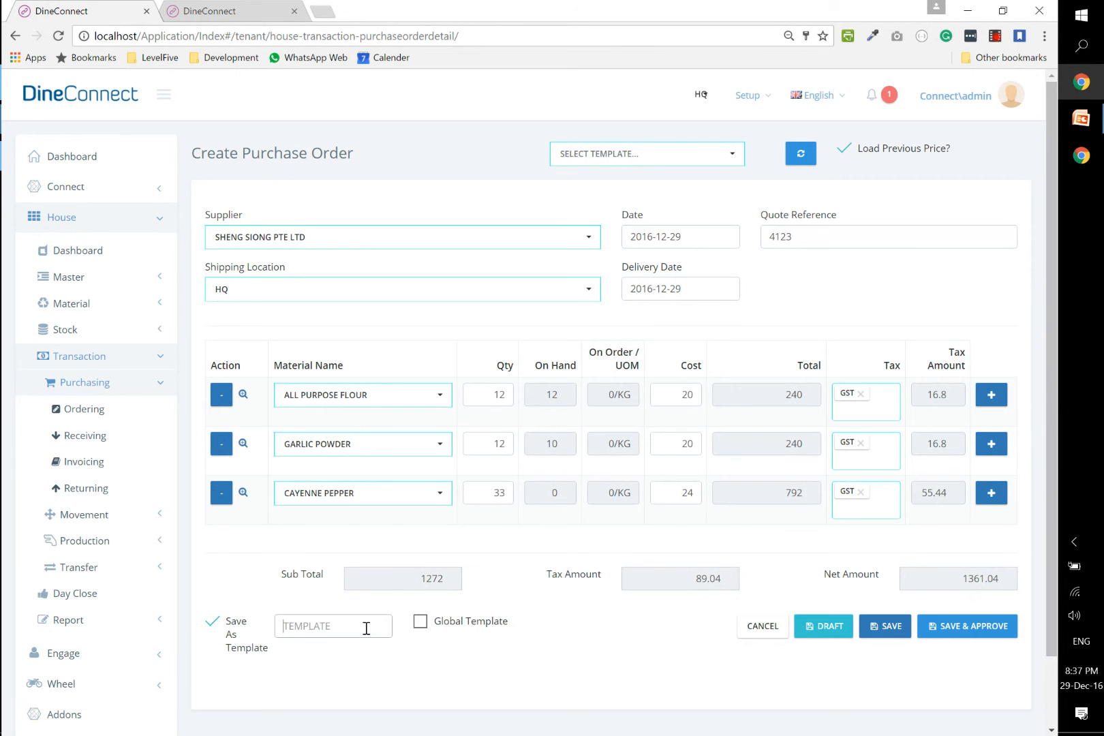
type("DAILY")
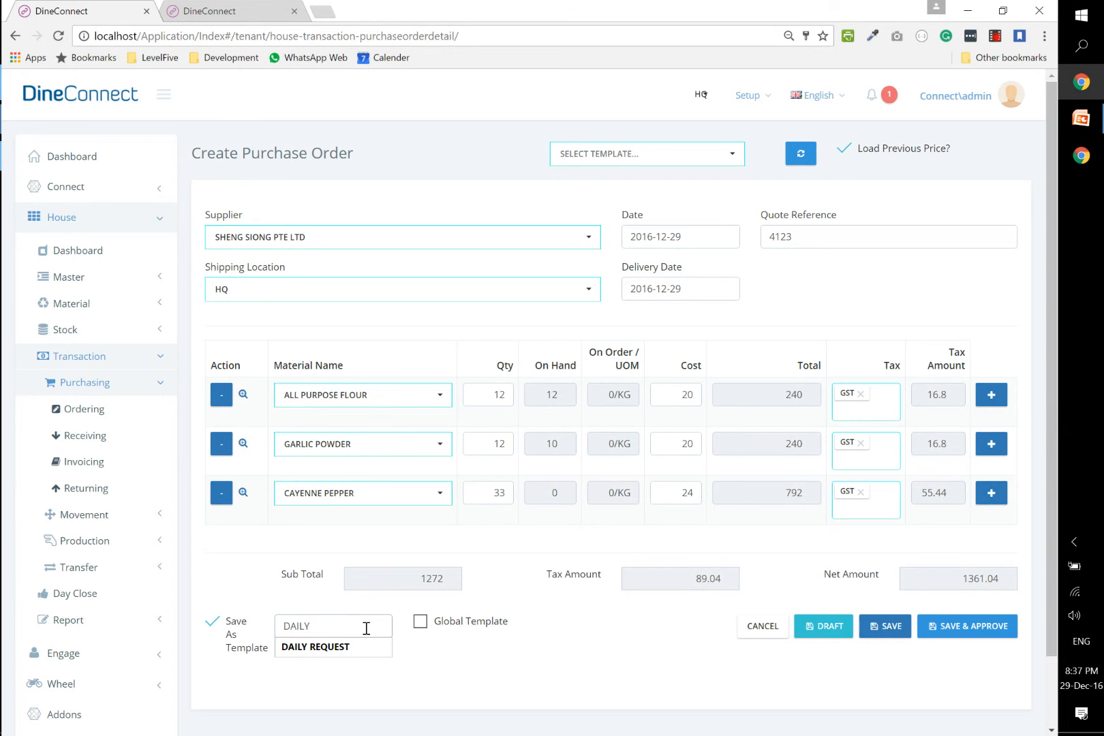
left_click(421, 621)
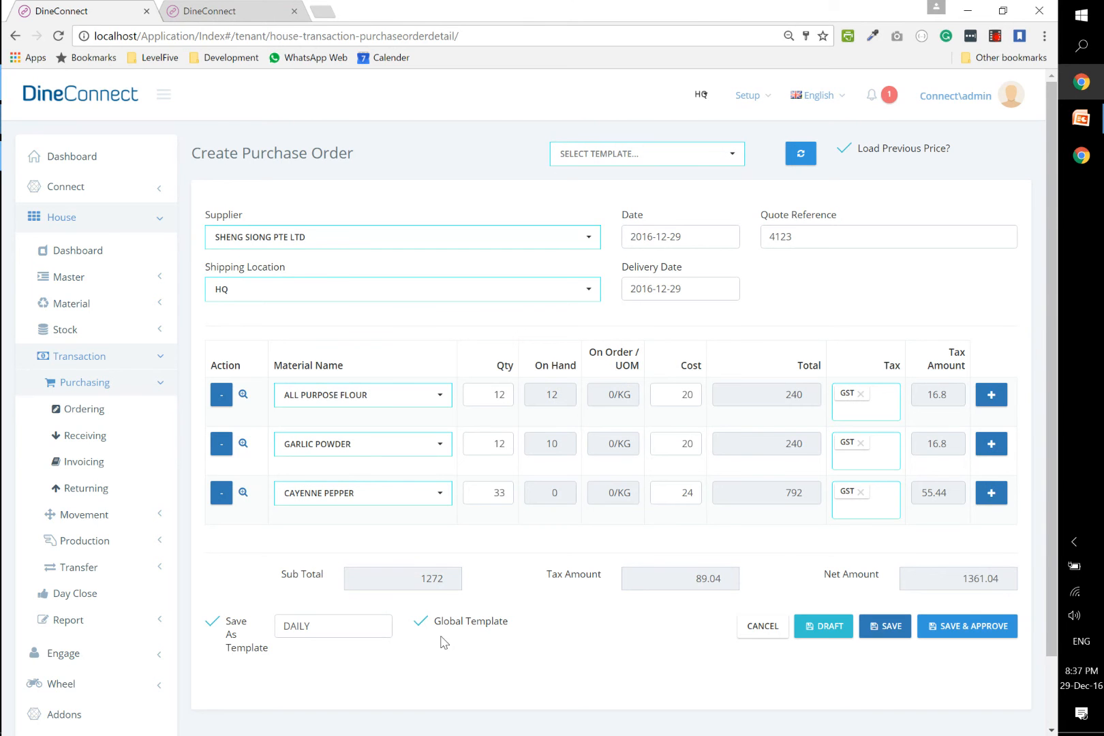
left_click(957, 635)
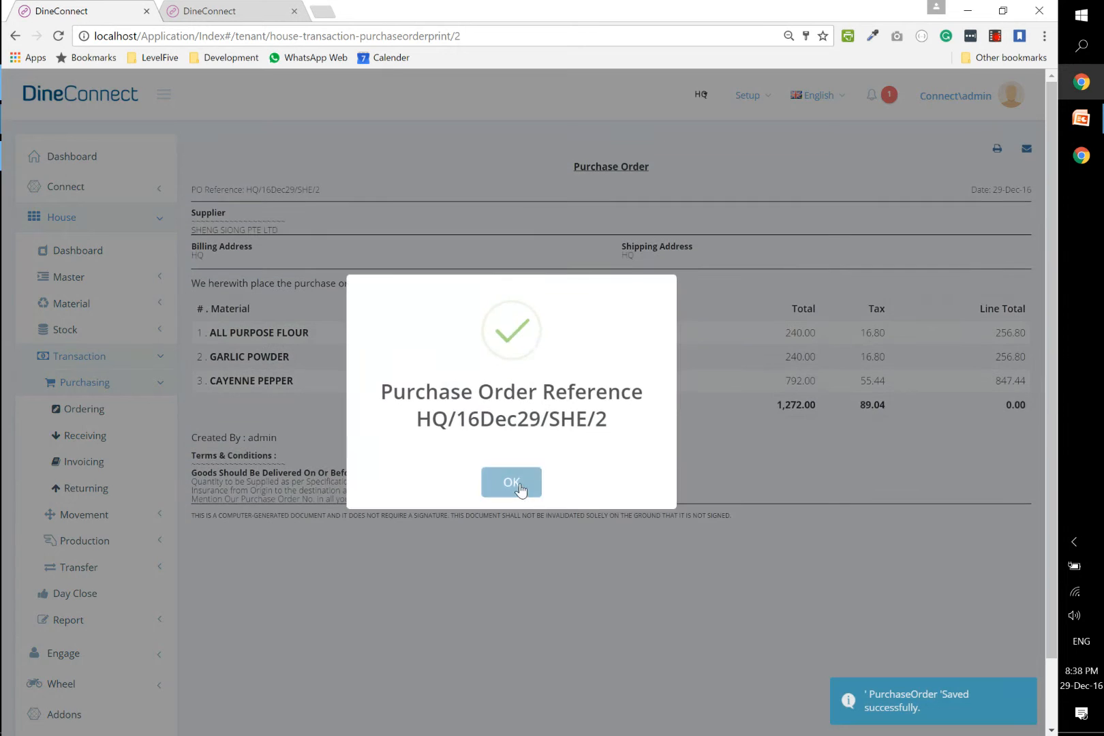
left_click(519, 488)
- Start another purchase order from the orders list and load the DAILY template into it
left_click(95, 409)
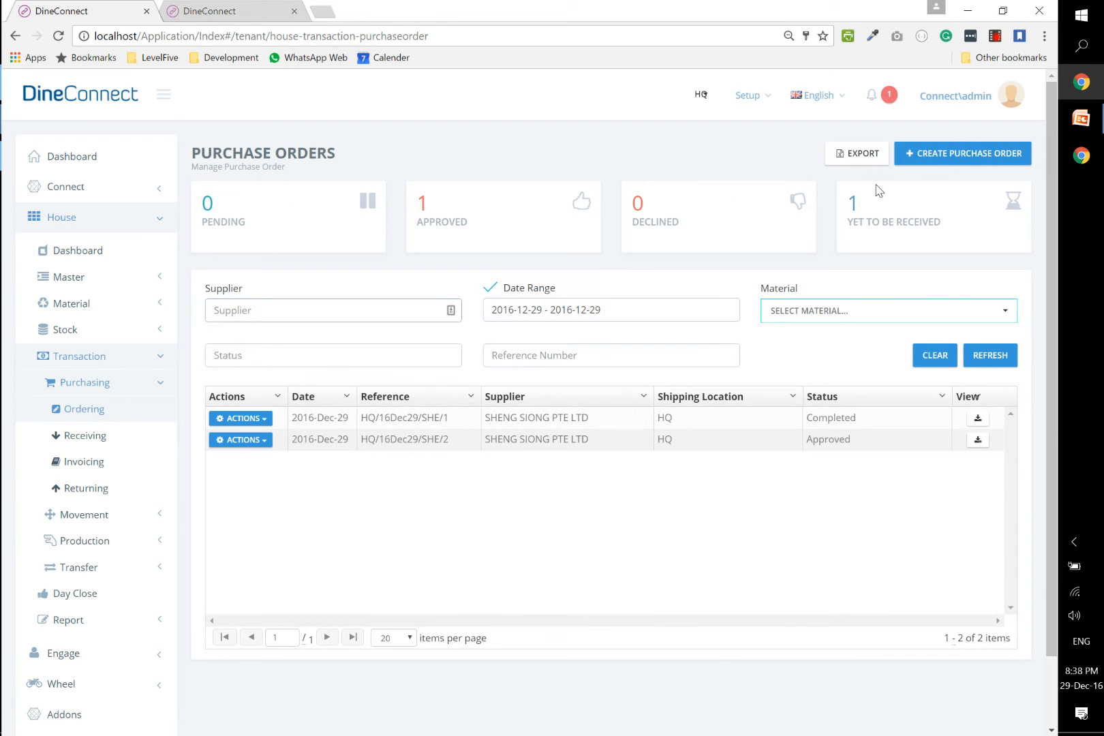
left_click(945, 161)
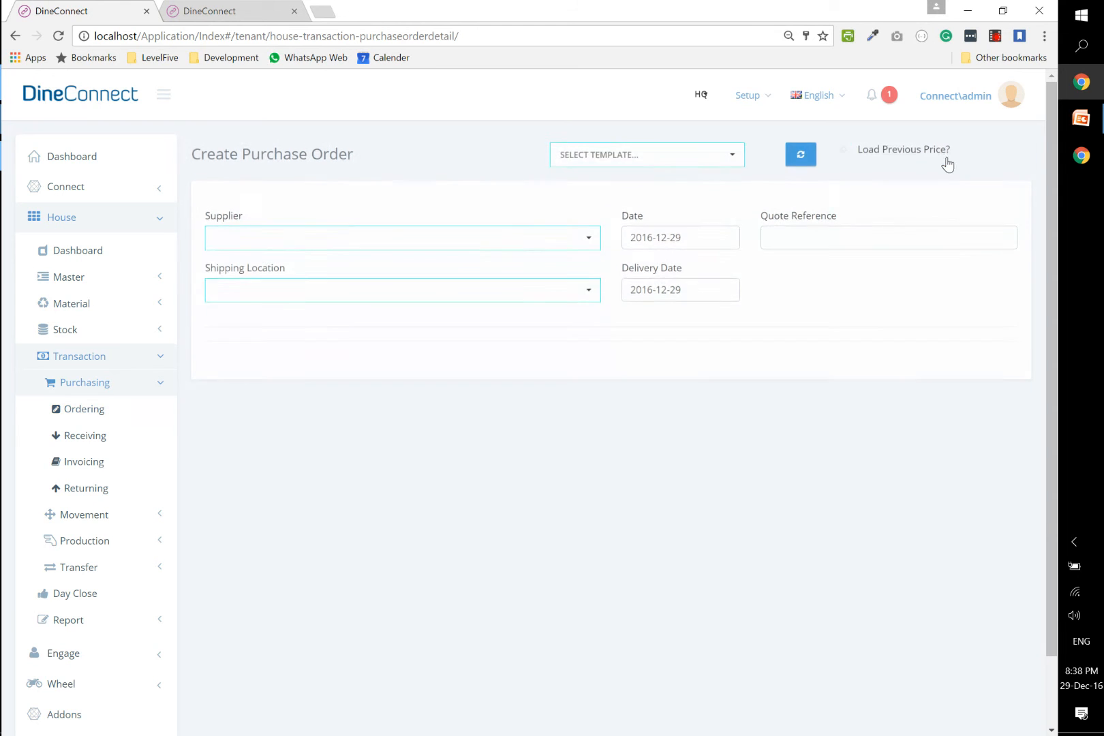
left_click(688, 164)
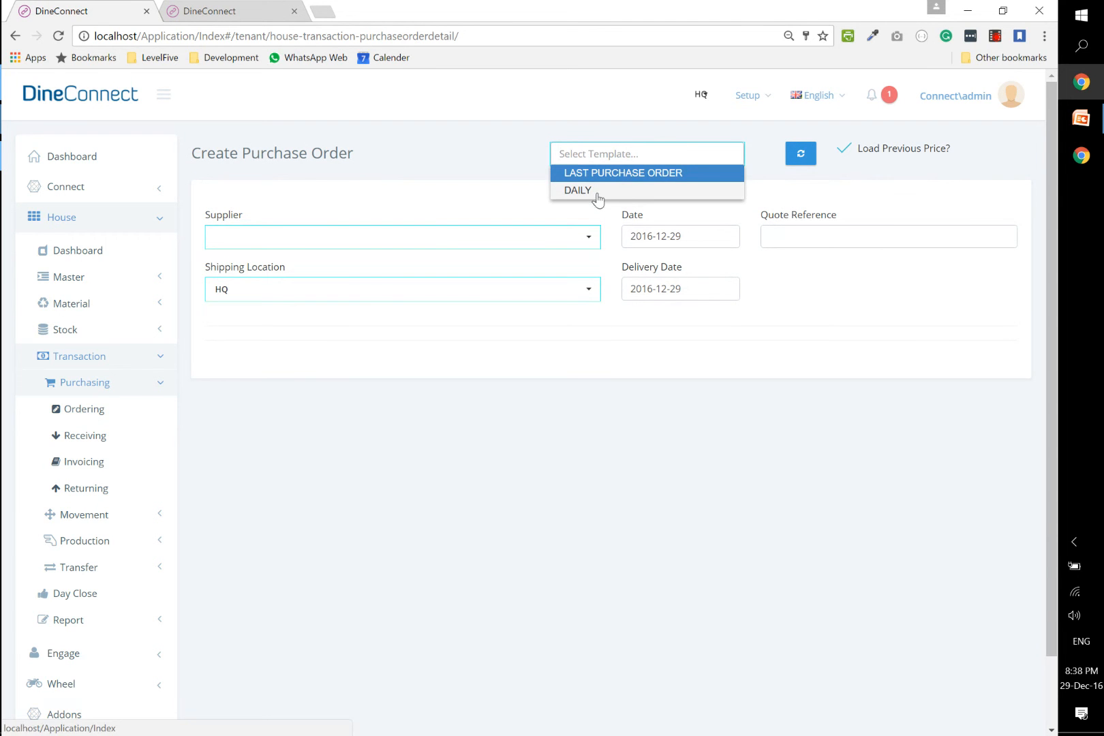
left_click(597, 192)
left_click(799, 154)
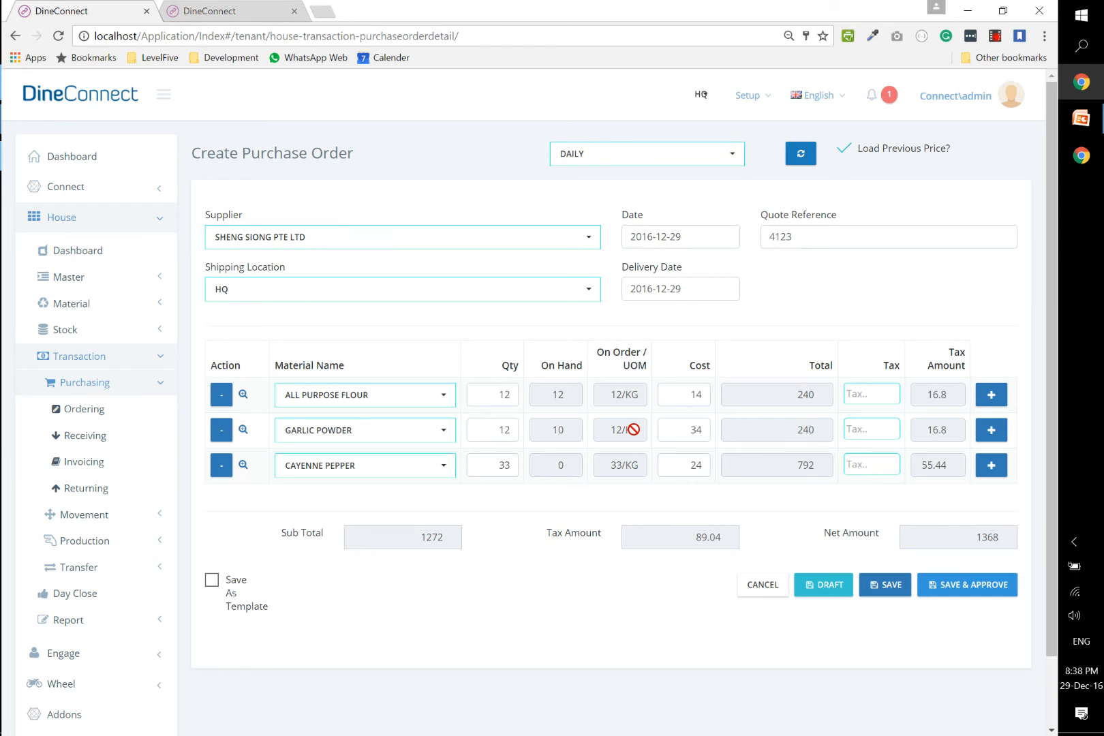
- Open the purchasing receipts list, view the next slide in the PowerPoint presentation, and return to the receipts
left_click(96, 444)
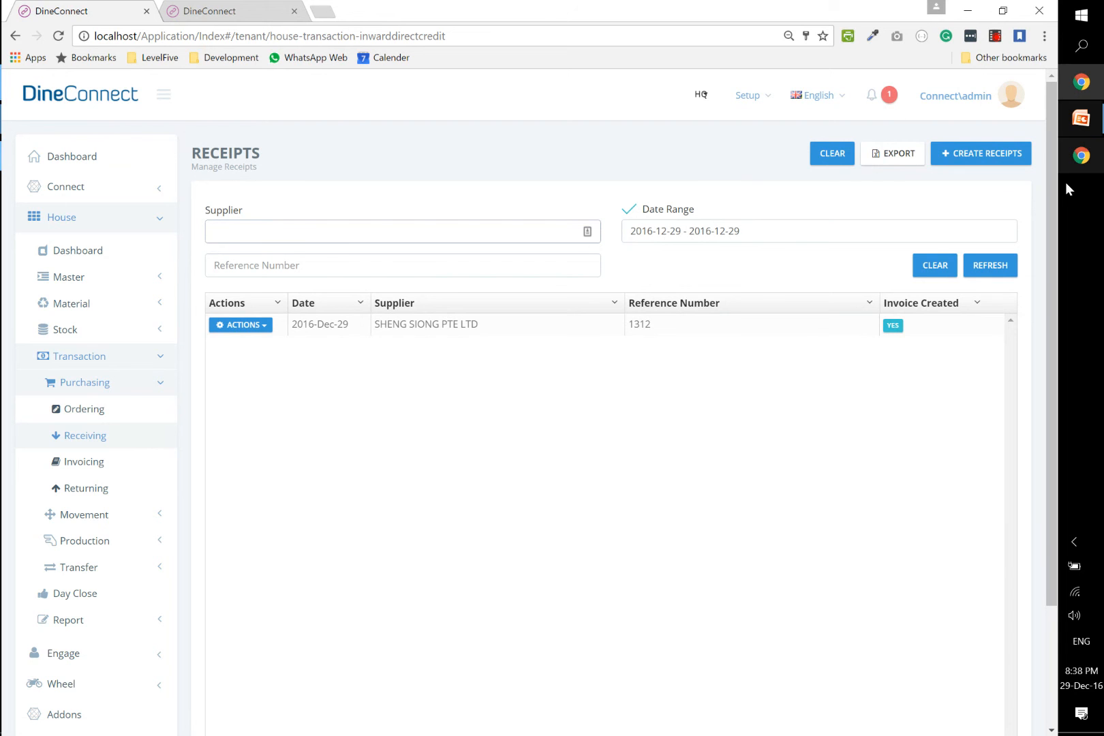
key("alt+Tab")
key("Right")
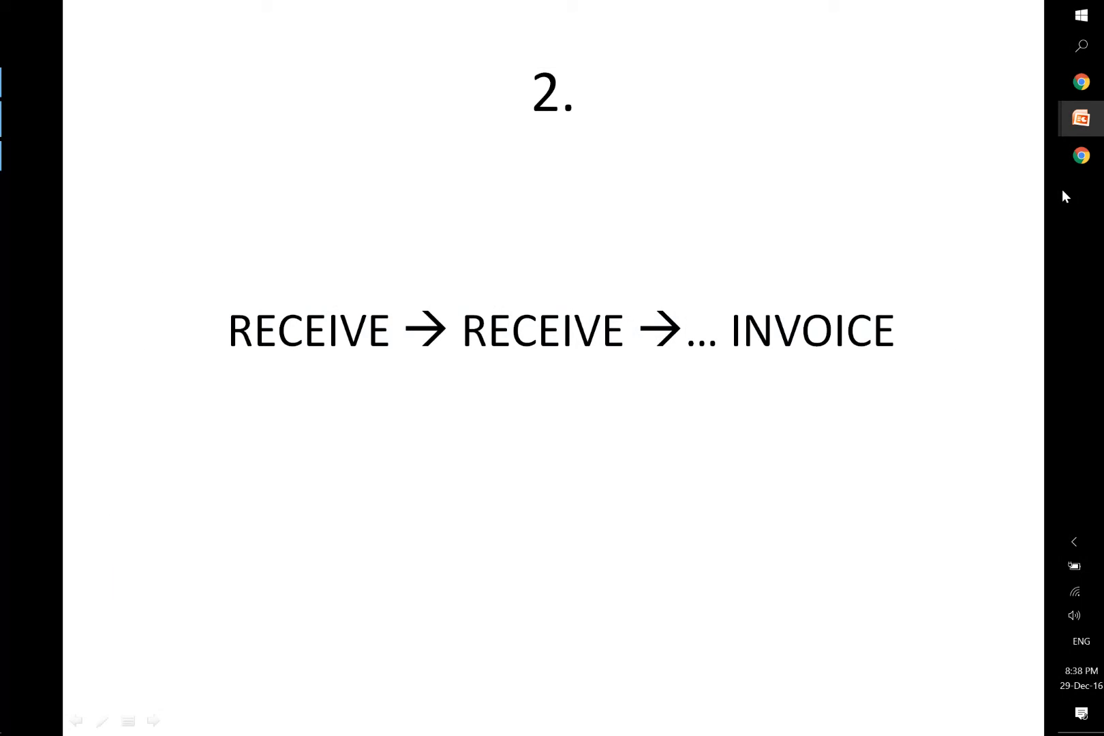
key("alt+Tab")
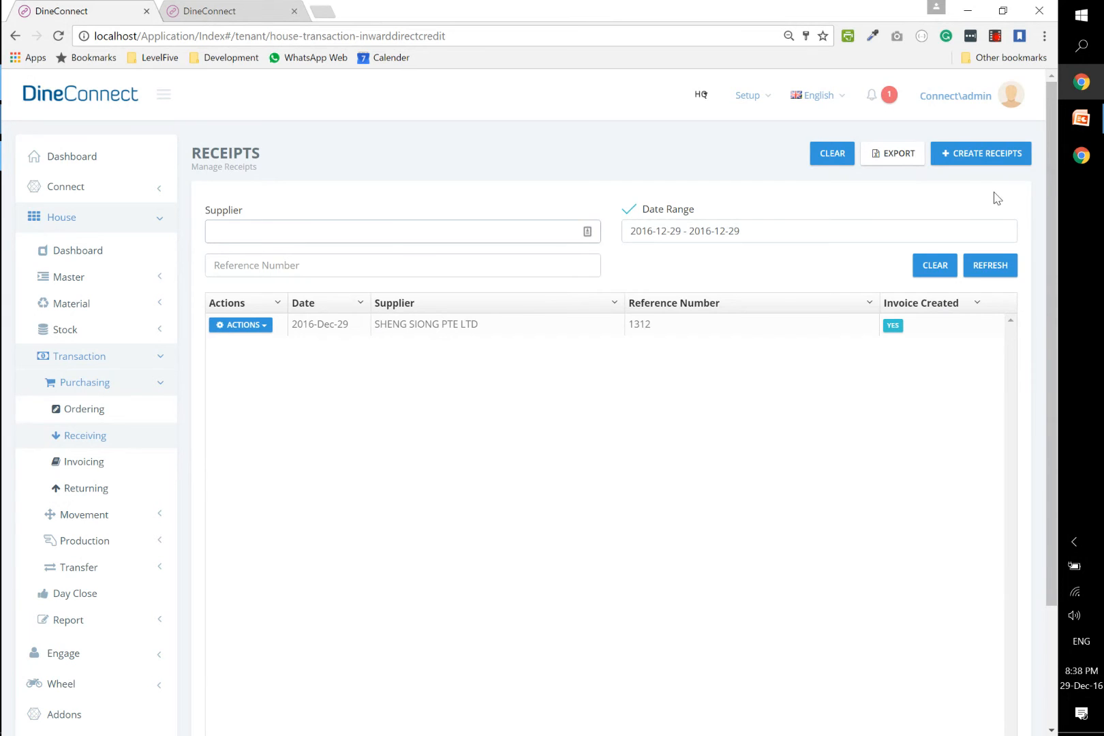
- Create a new receipt for supplier FAIRPRICE PTE LTD with reference number 12
left_click(986, 154)
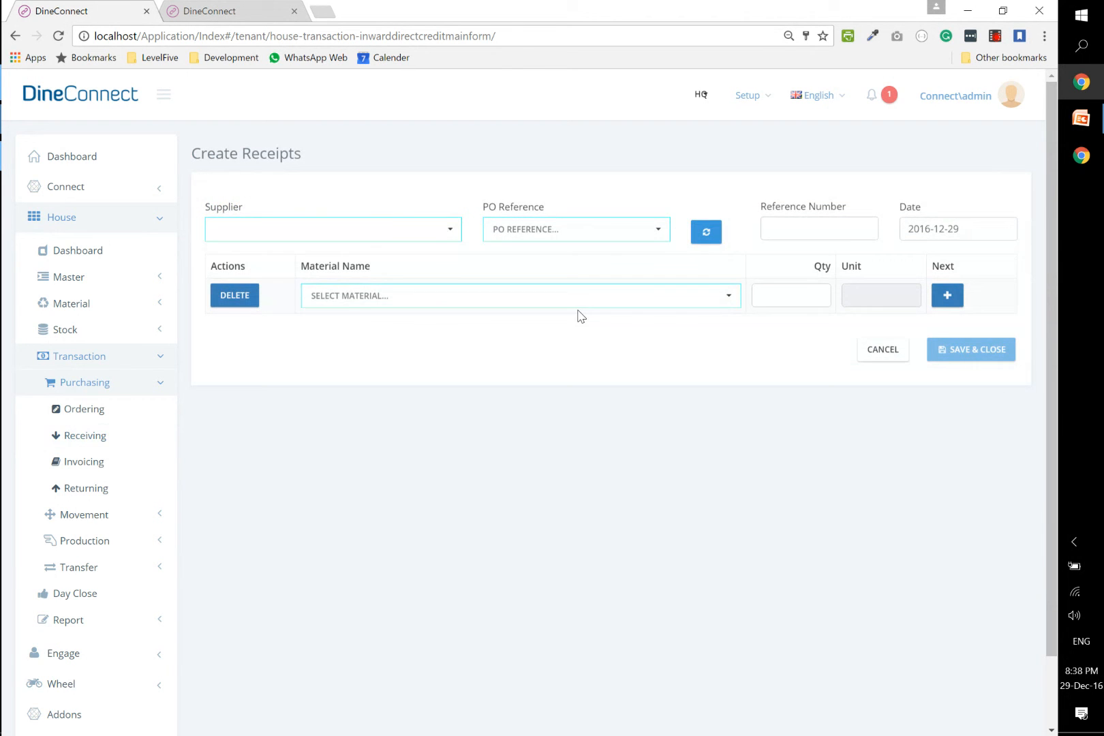
left_click(393, 232)
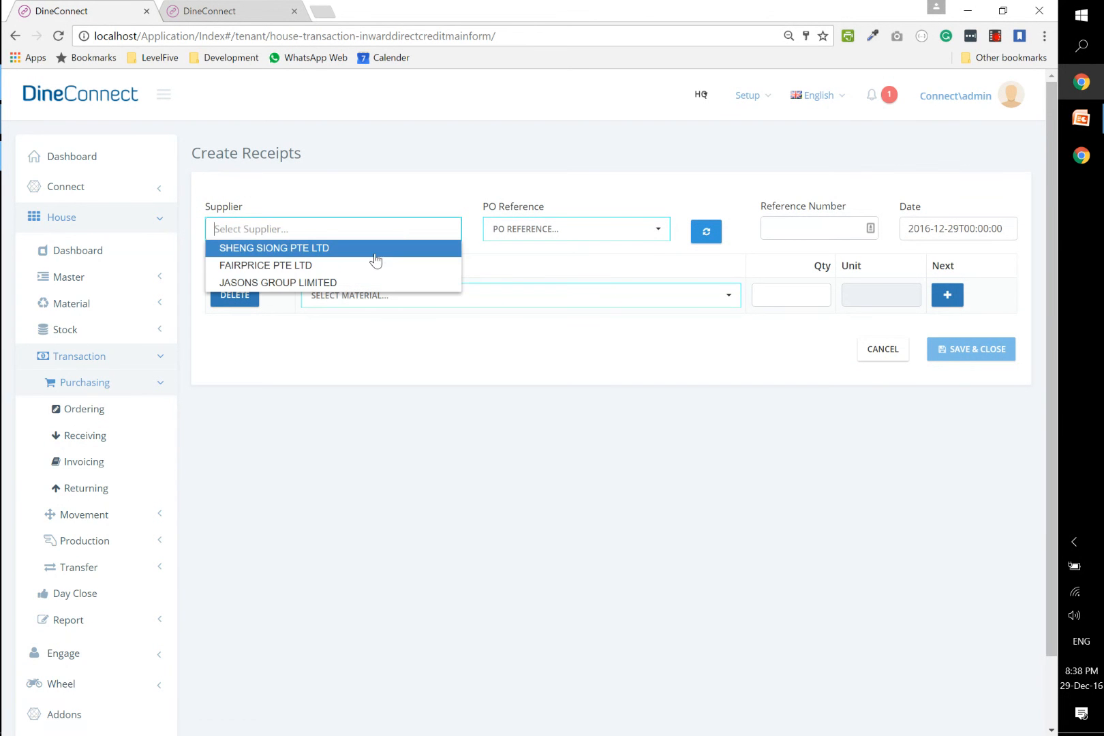
left_click(338, 270)
left_click(821, 228)
type("12")
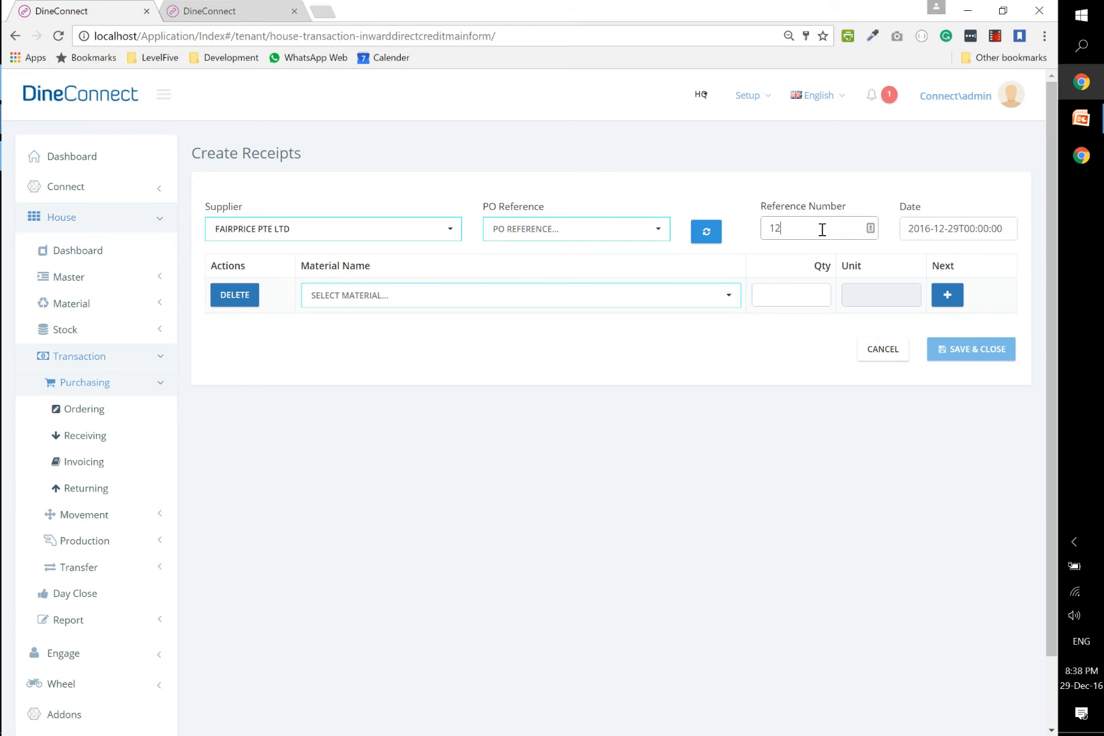
- Enter GARLIC POWDER with quantity 12 as the first receipt line
left_click(537, 303)
left_click(402, 335)
left_click(796, 294)
type("12")
- Add SALT with quantity 12 as the second receipt line
left_click(947, 295)
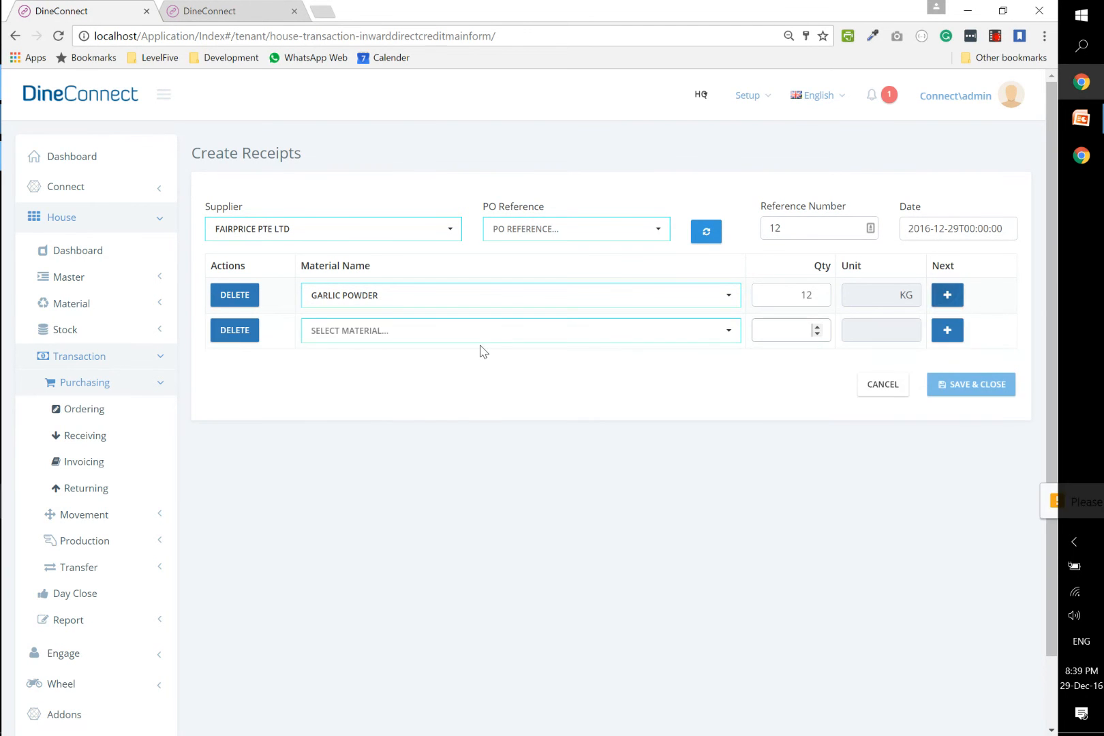
left_click(470, 330)
left_click(400, 402)
left_click(795, 330)
type("12")
- Add BUTTER with quantity 12 as the third receipt line and save the receipt
left_click(947, 330)
left_click(423, 366)
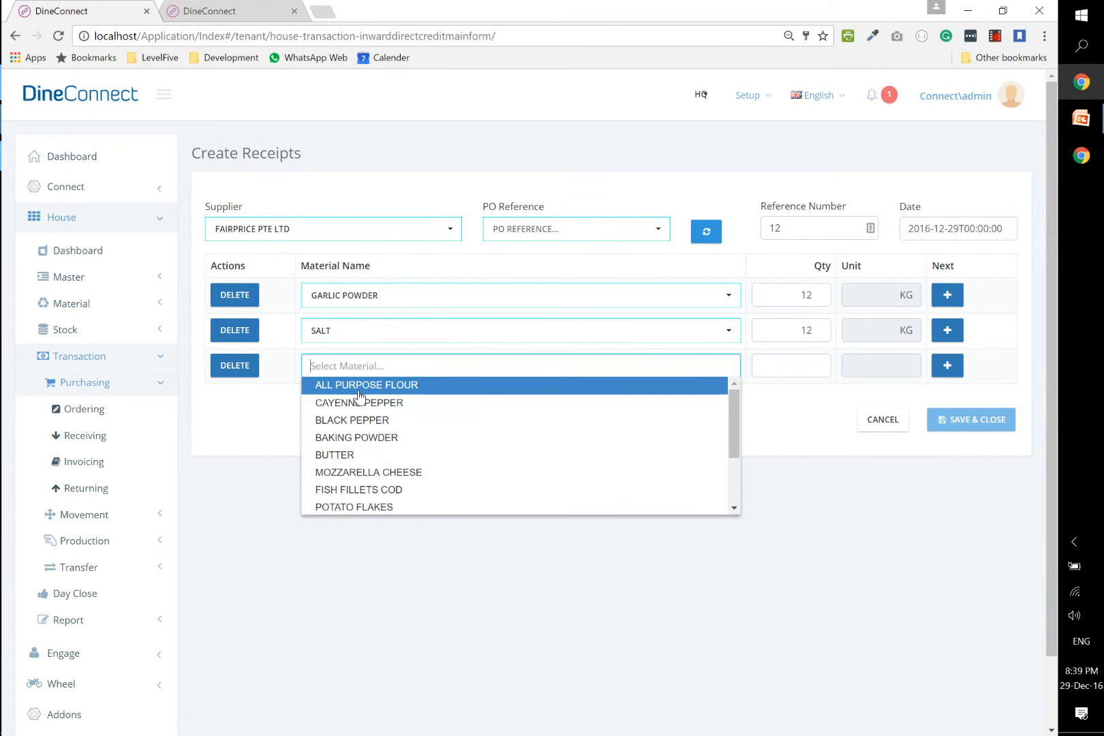
left_click(338, 456)
left_click(816, 366)
type("12")
left_click(963, 420)
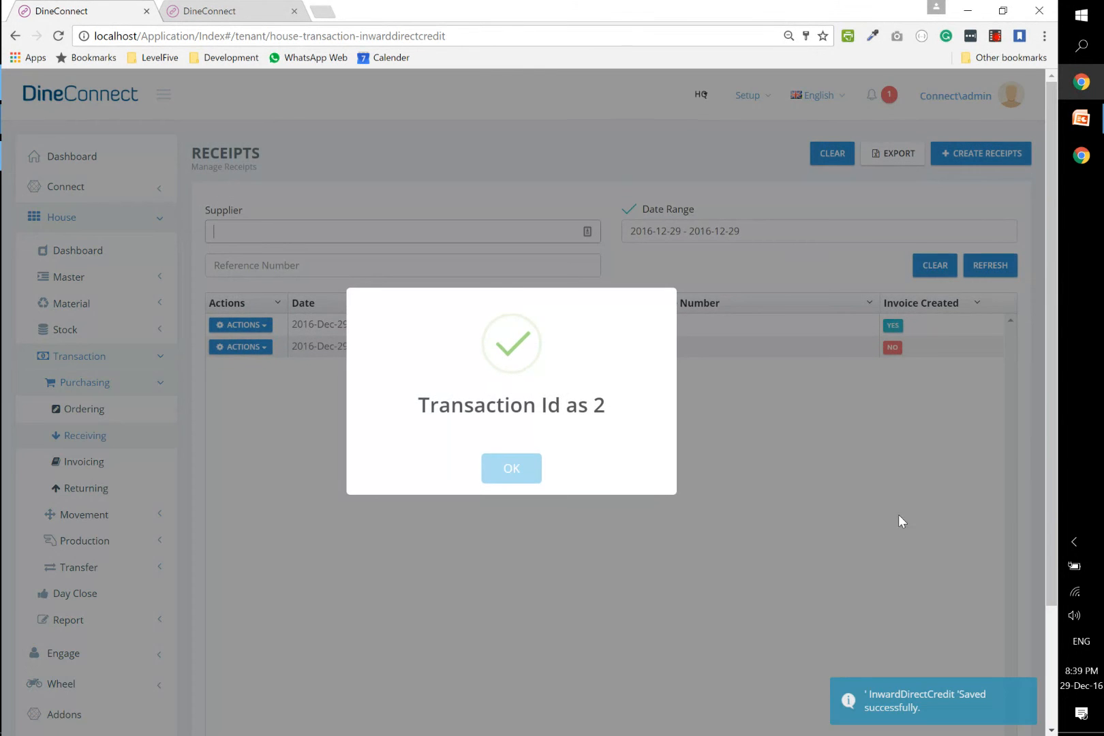
left_click(517, 462)
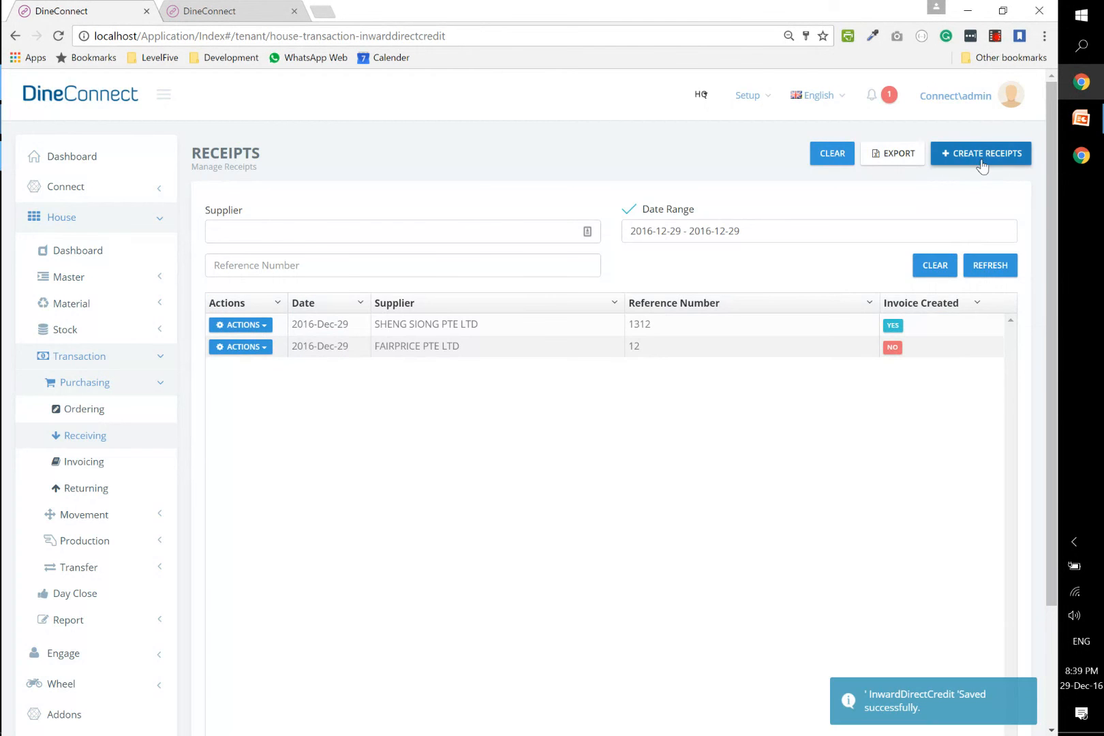
- Create a new receipt for supplier FAIRPRICE PTE LTD with reference number 1212
left_click(982, 154)
left_click(340, 236)
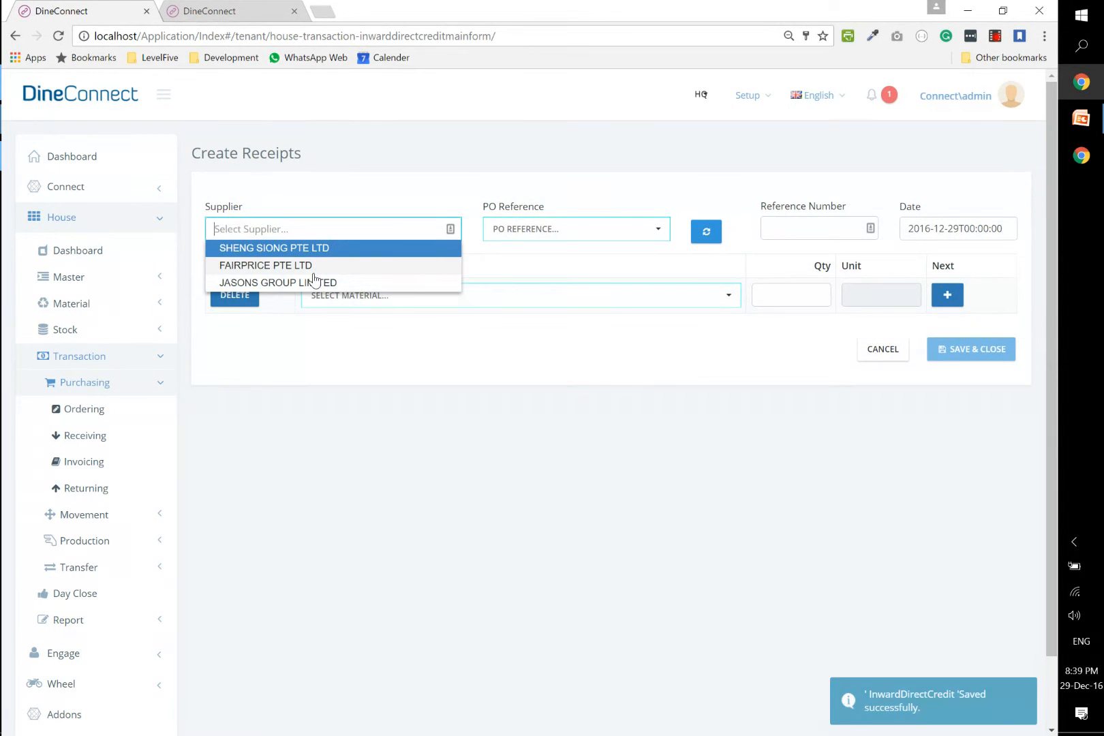
left_click(287, 266)
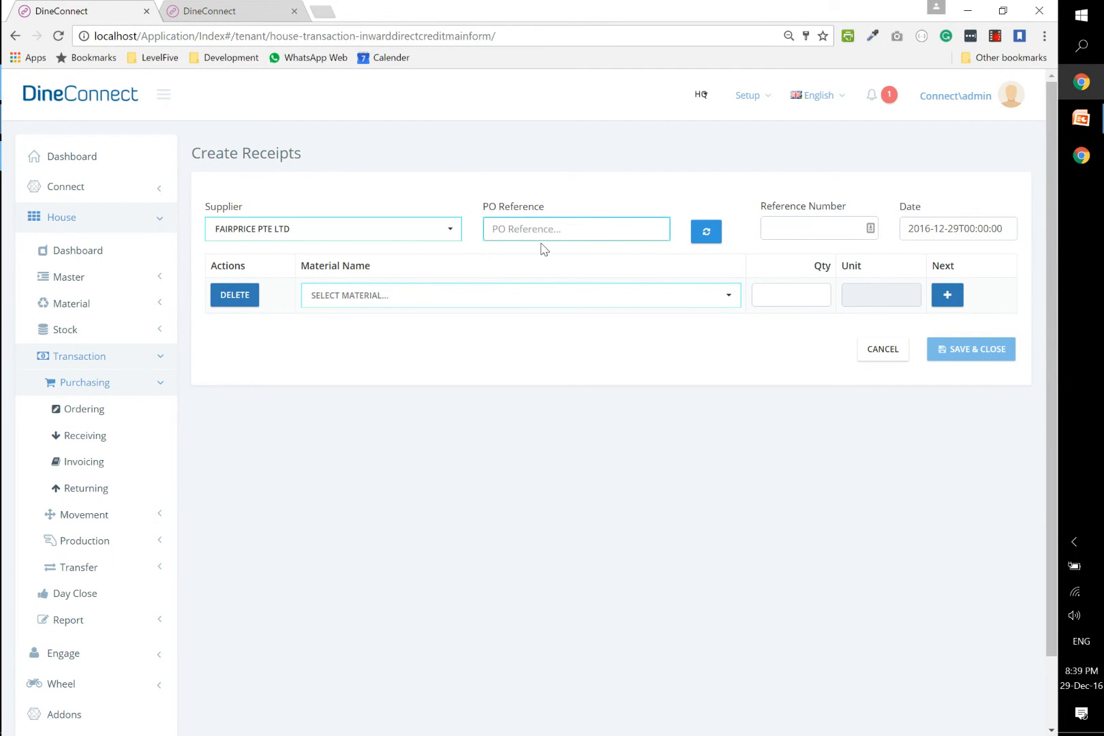
left_click(840, 228)
type("1212")
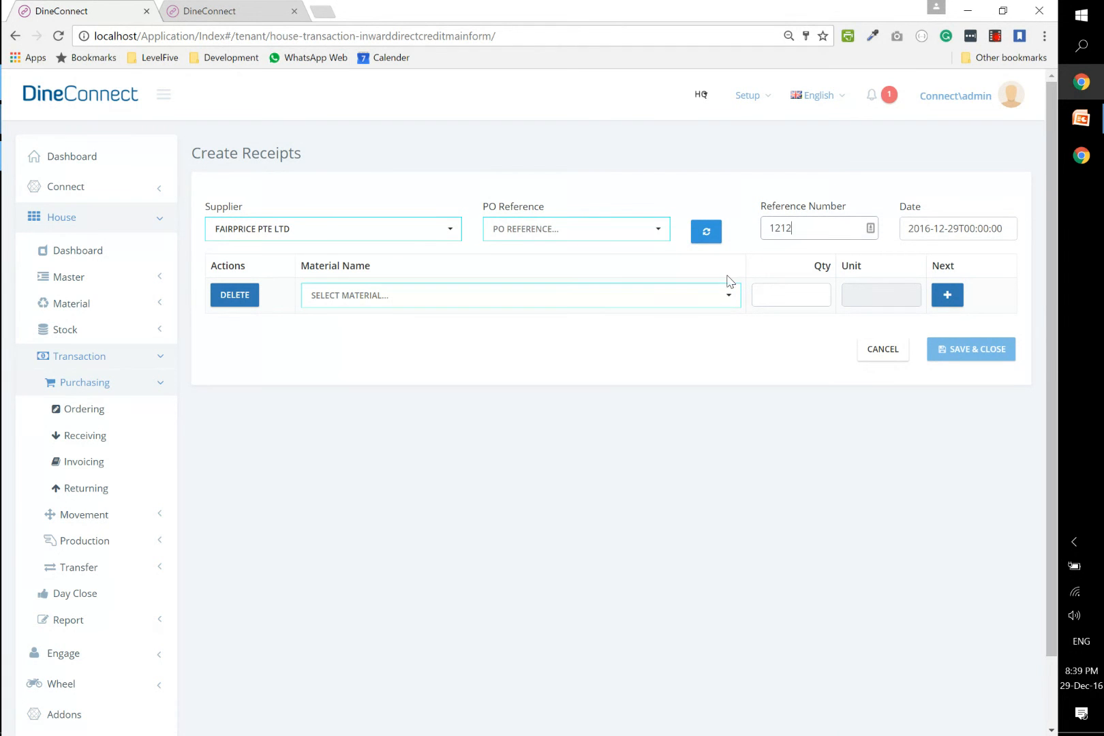
- Enter SALT with quantity 1 as the first line of the receipt
left_click(525, 288)
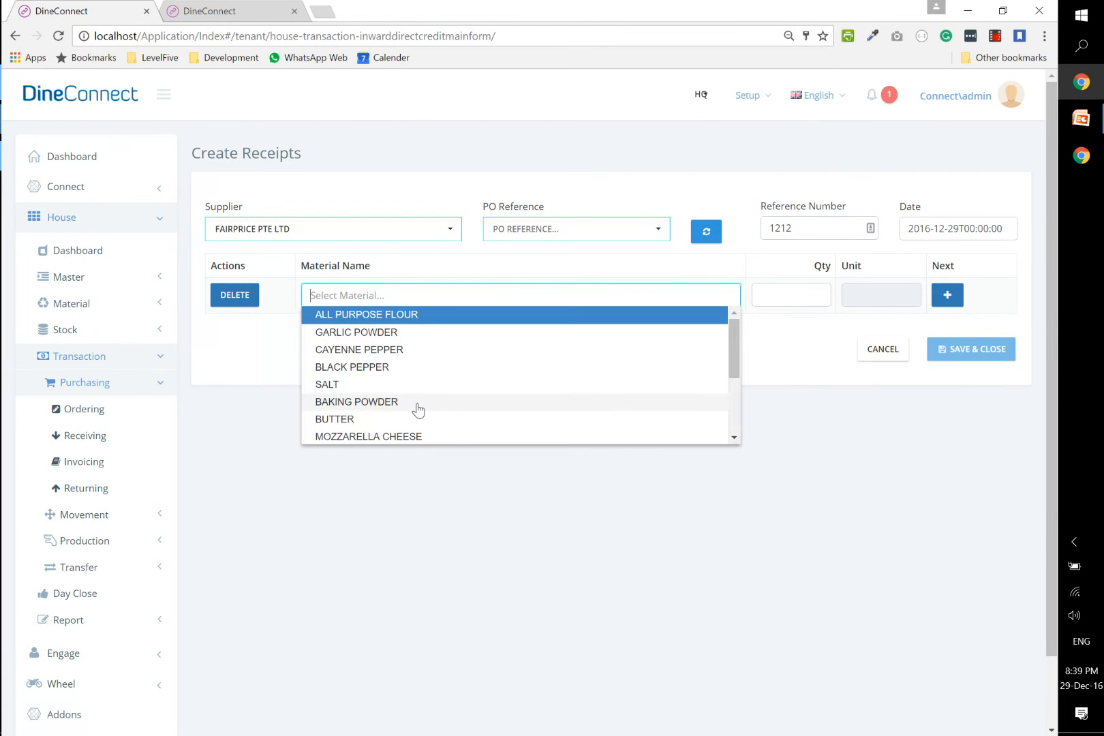
left_click(409, 382)
left_click(783, 294)
type("1")
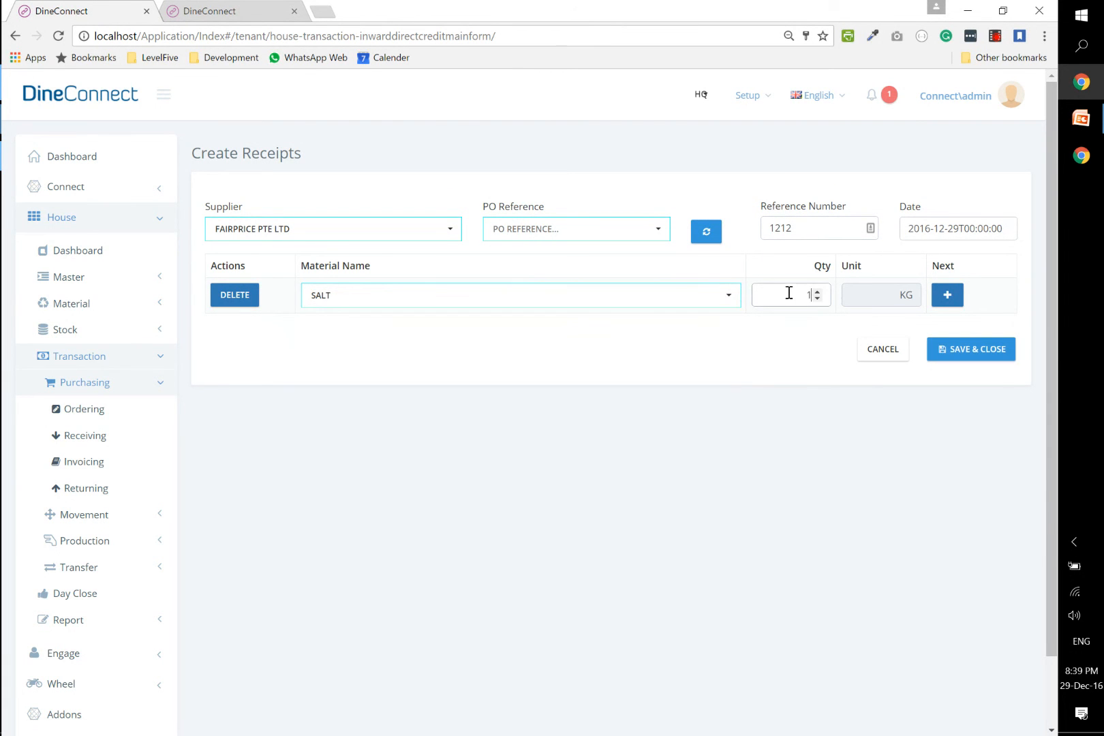
- Add MOZZARELLA CHEESE with quantity 12 as the second receipt line and save the receipt
left_click(947, 295)
left_click(348, 454)
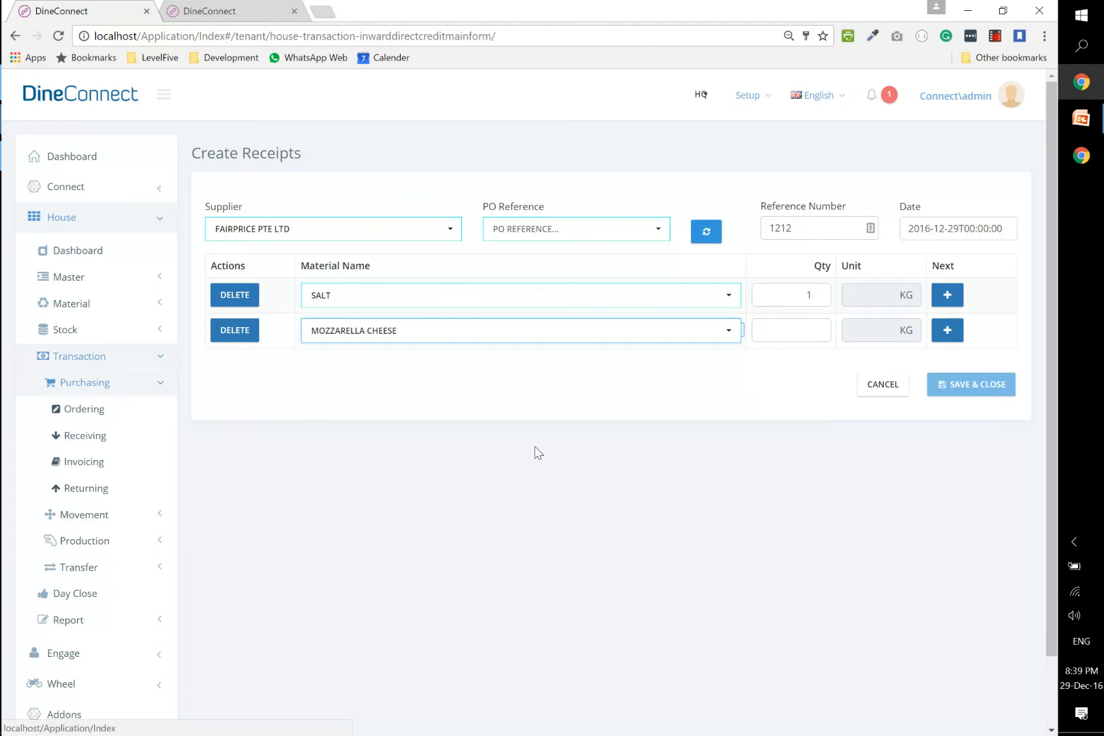
left_click(805, 332)
type("12")
left_click(974, 388)
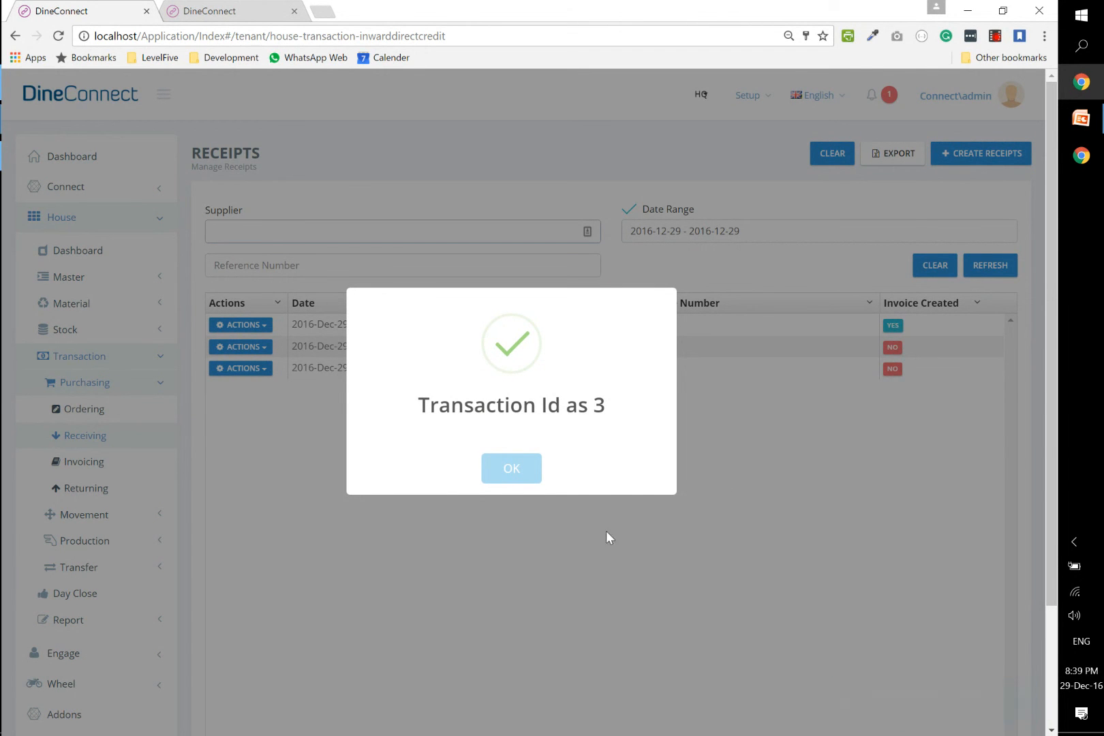
left_click(547, 464)
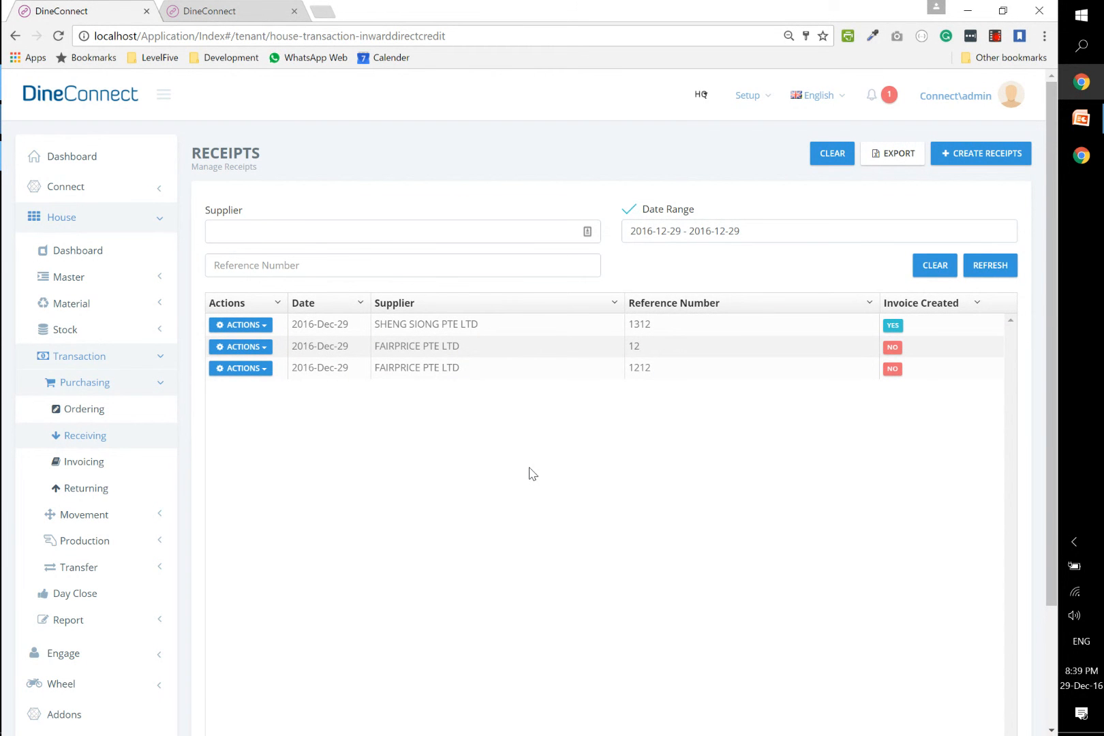
- Create a new invoice for supplier FAIRPRICE PTE LTD with invoice number 312
left_click(78, 466)
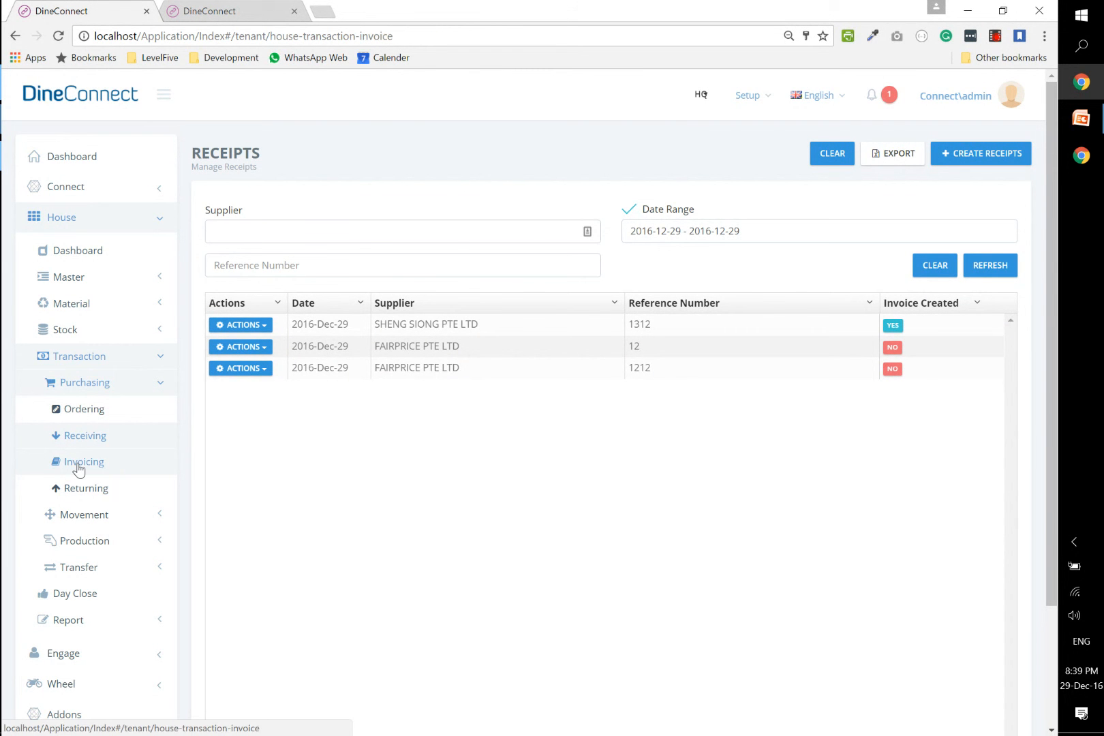
left_click(969, 157)
left_click(354, 230)
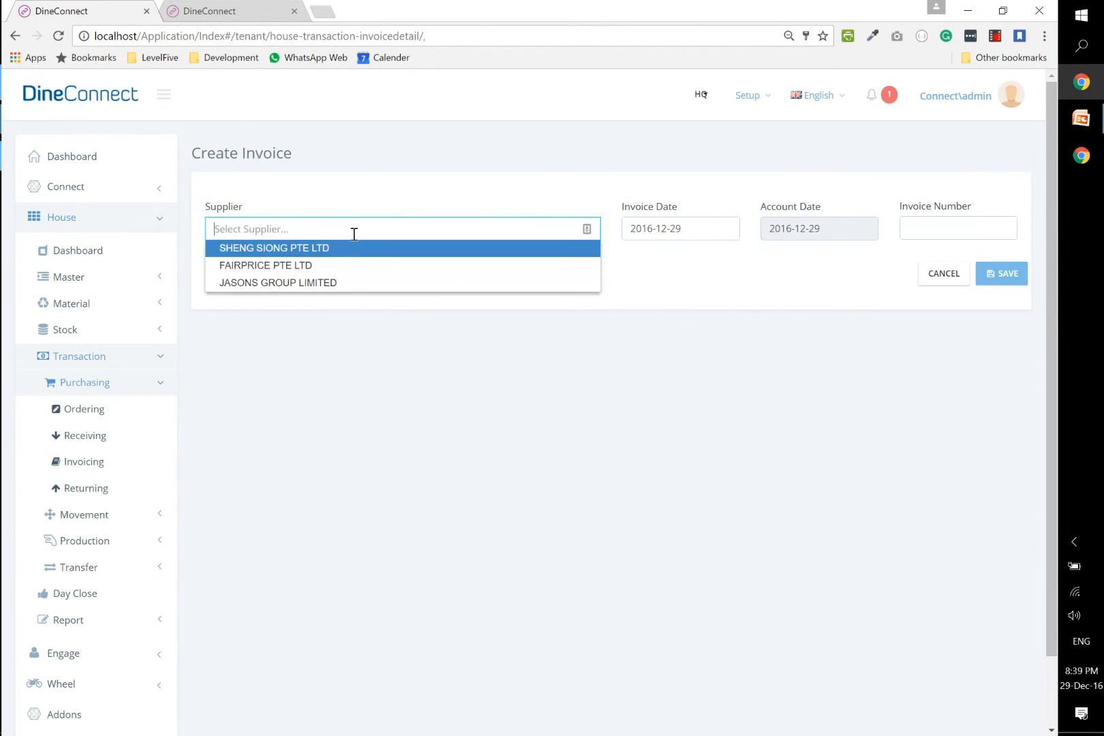
left_click(308, 265)
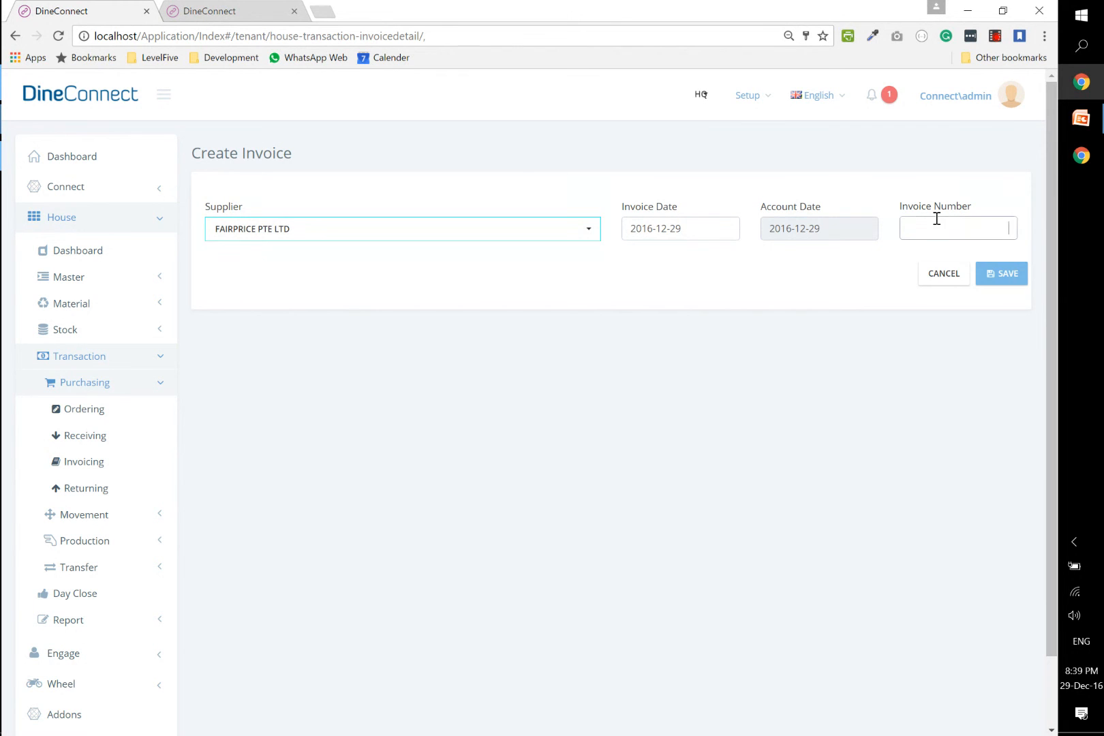
type("312")
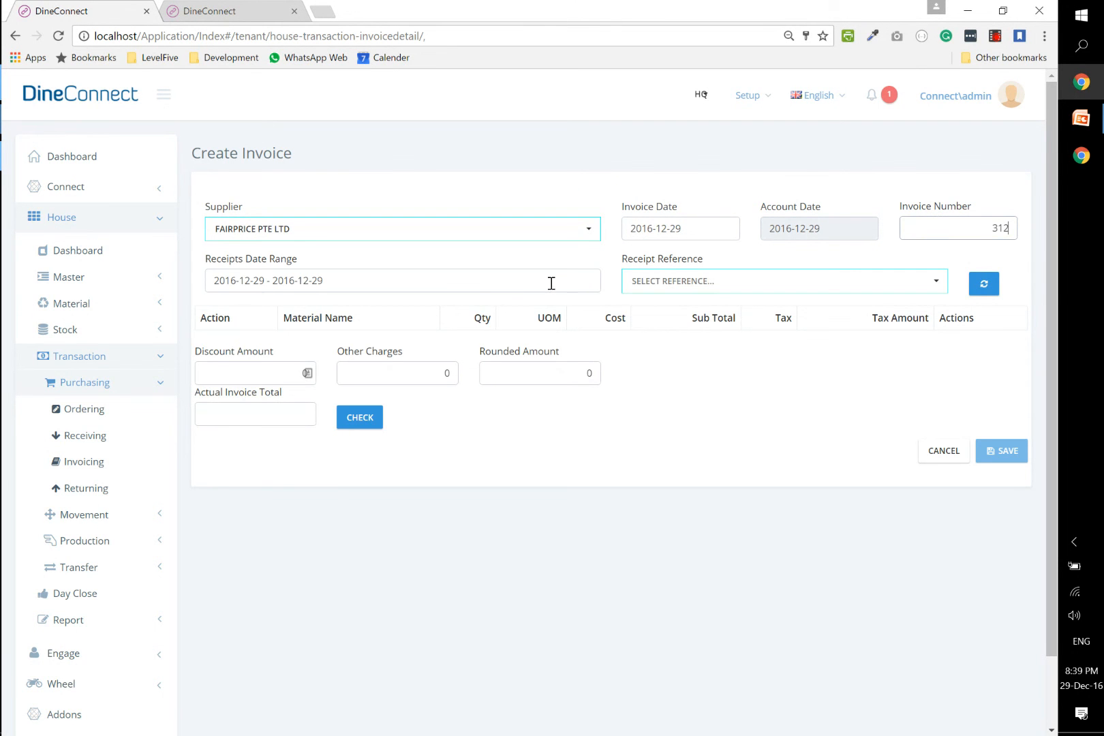
- Set the receipts date range to 2016-12-23 - 2016-12-29 and load the materials of receipt 12 into the invoice
left_click(552, 282)
left_click(276, 358)
left_click(905, 282)
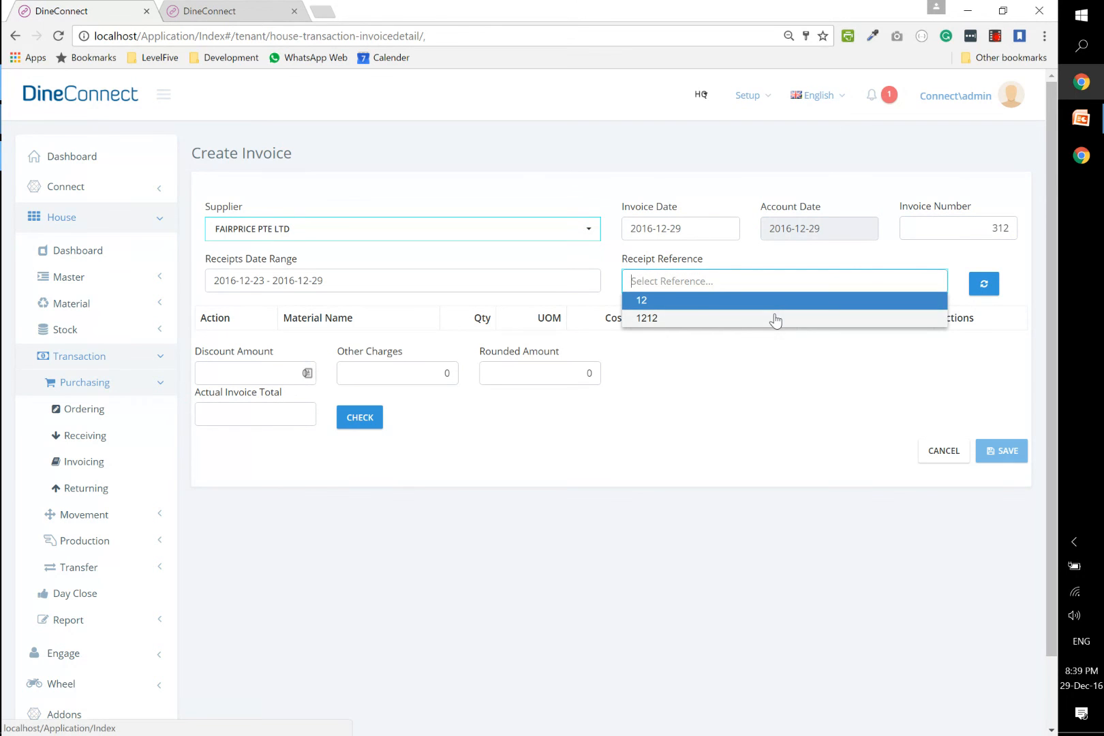
left_click(702, 300)
left_click(983, 283)
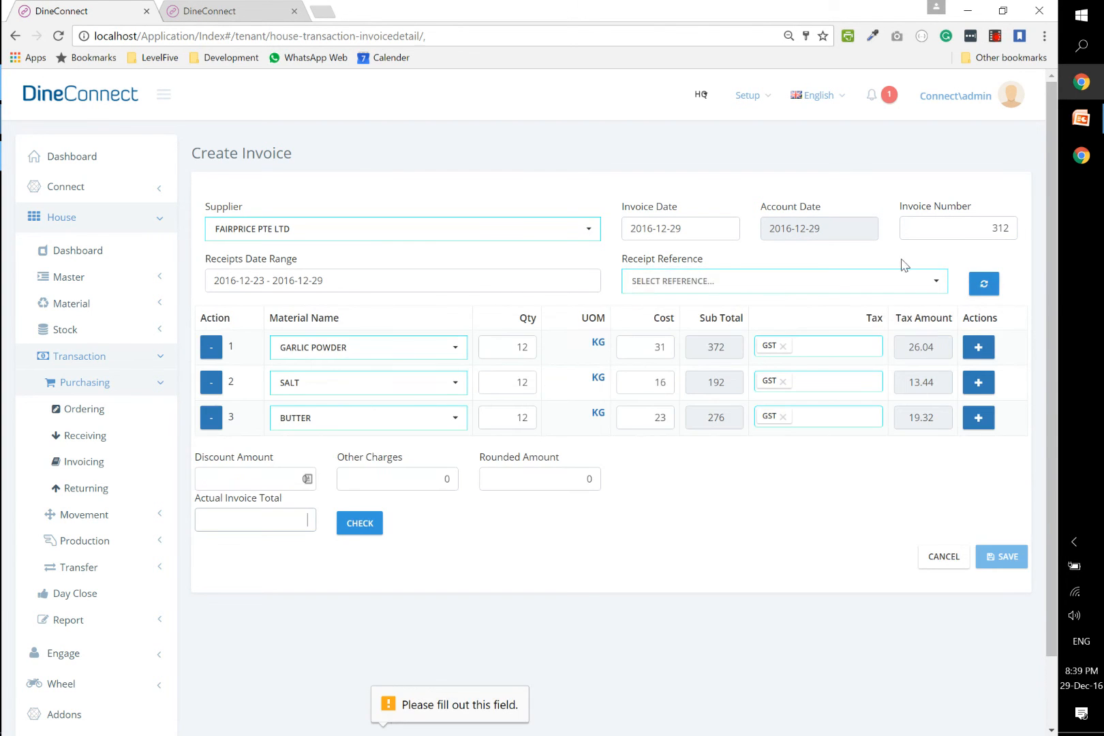
- Add the materials of receipt 1212 to the same invoice
left_click(706, 282)
left_click(676, 301)
left_click(970, 289)
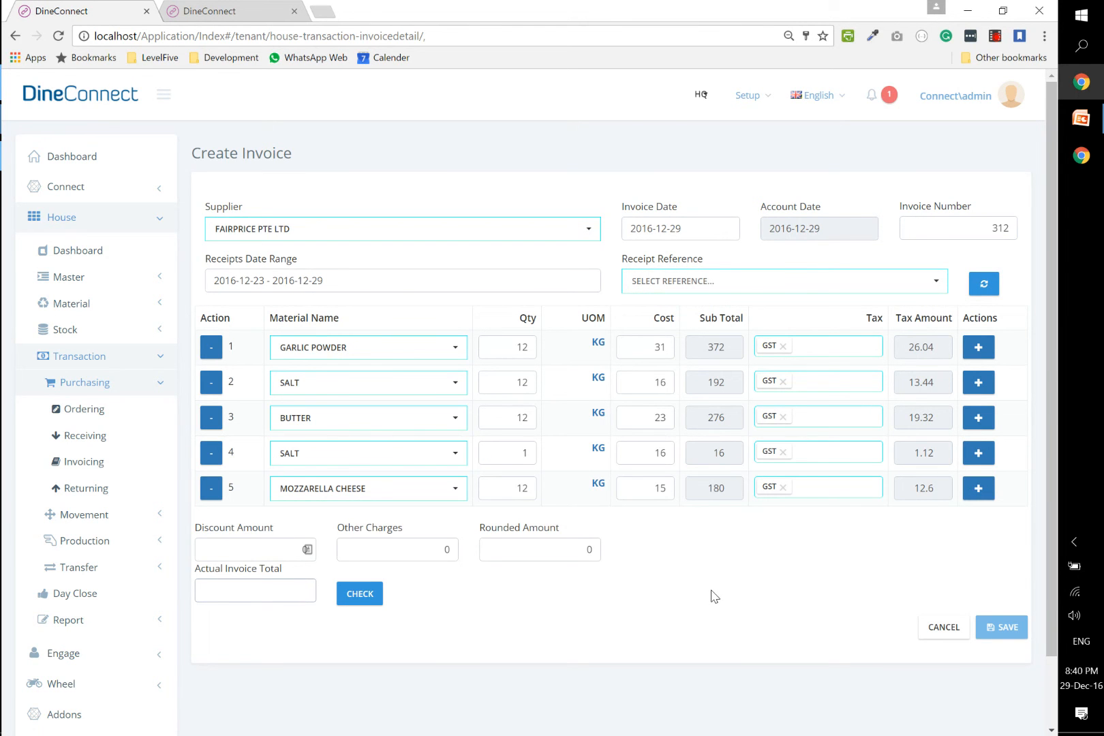
- Check the combined invoice's calculated totals using a trial actual invoice total of 212
left_click(278, 598)
type("212")
left_click(348, 596)
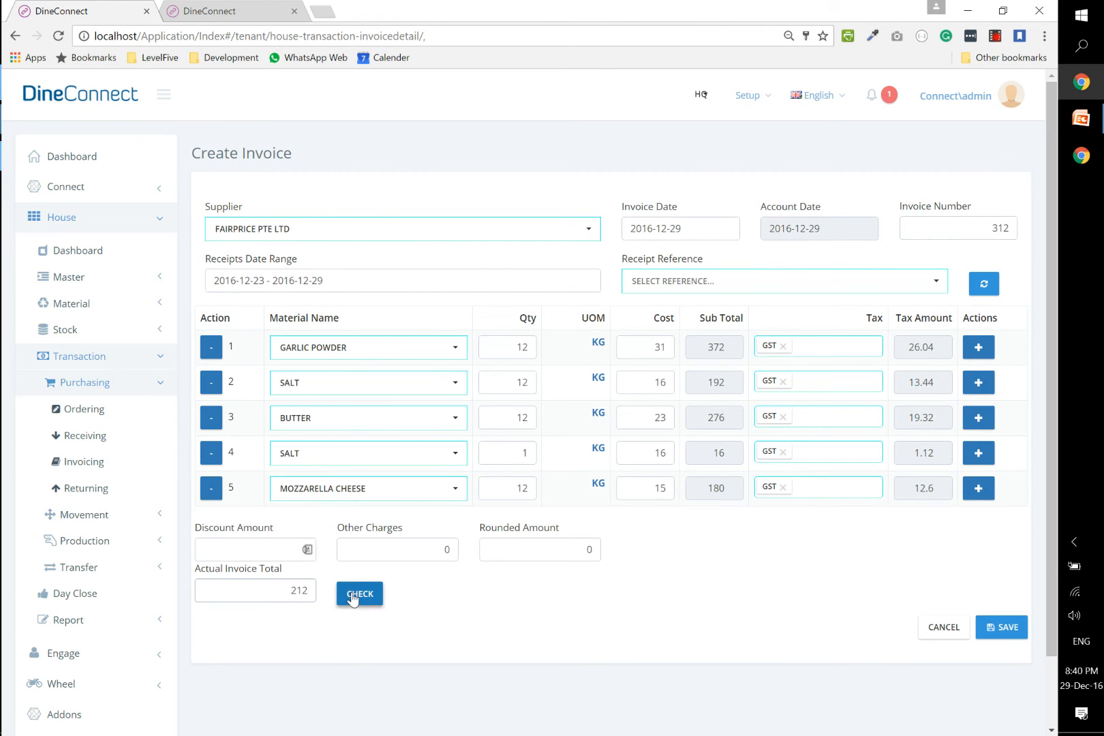
- Set the actual invoice total to 1108.52 and save the combined invoice
double_click(270, 599)
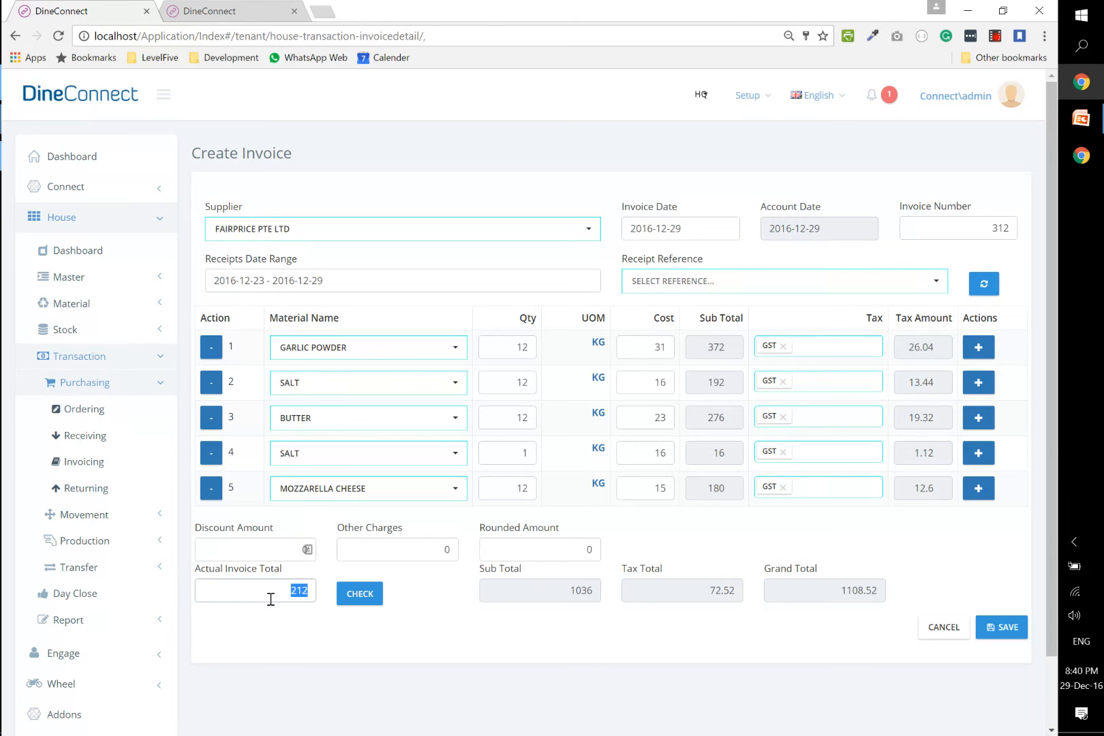
type("1108")
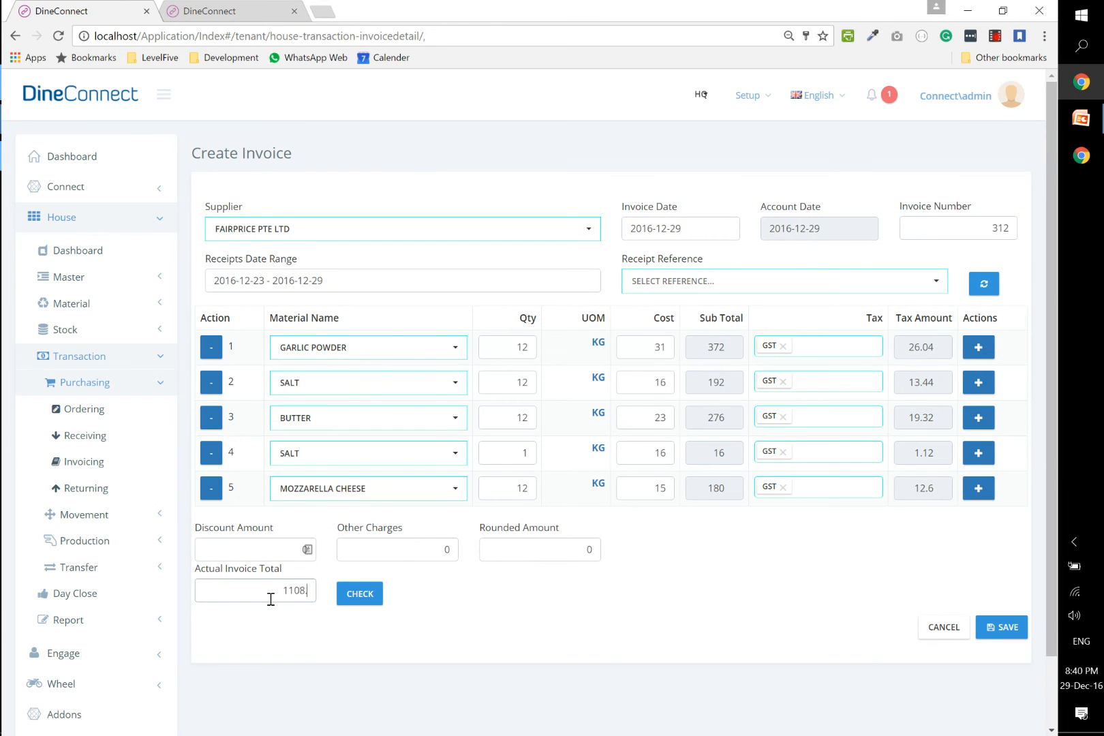
type(".52")
left_click(1000, 627)
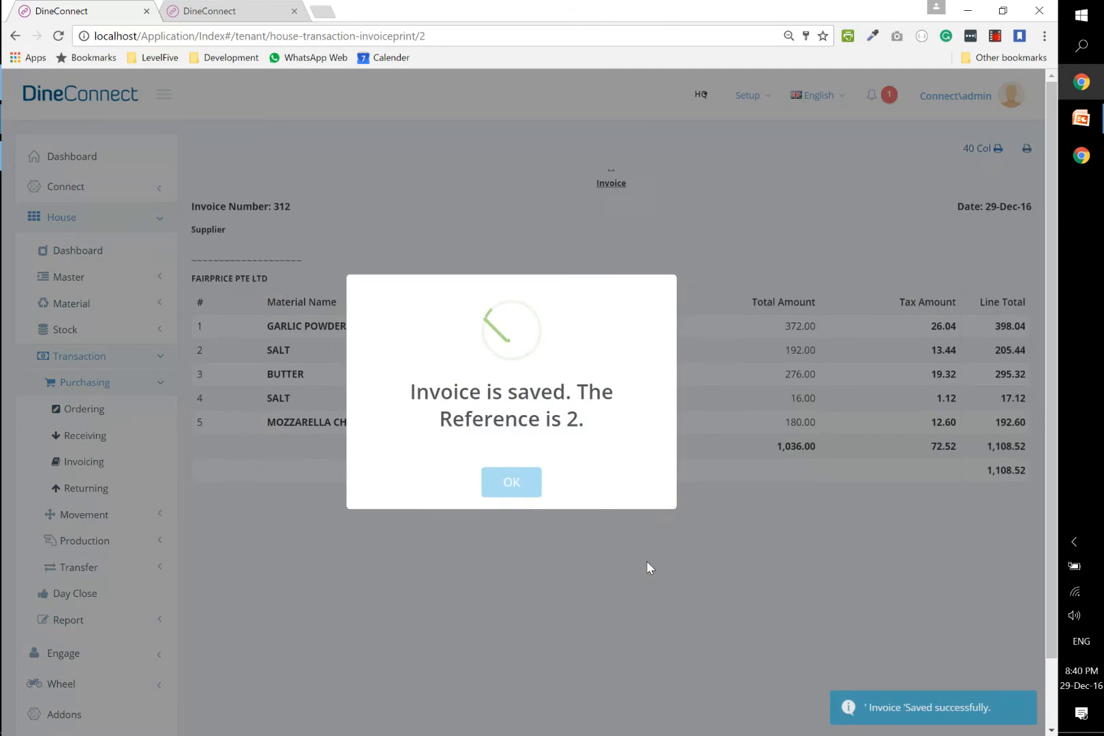
left_click(511, 491)
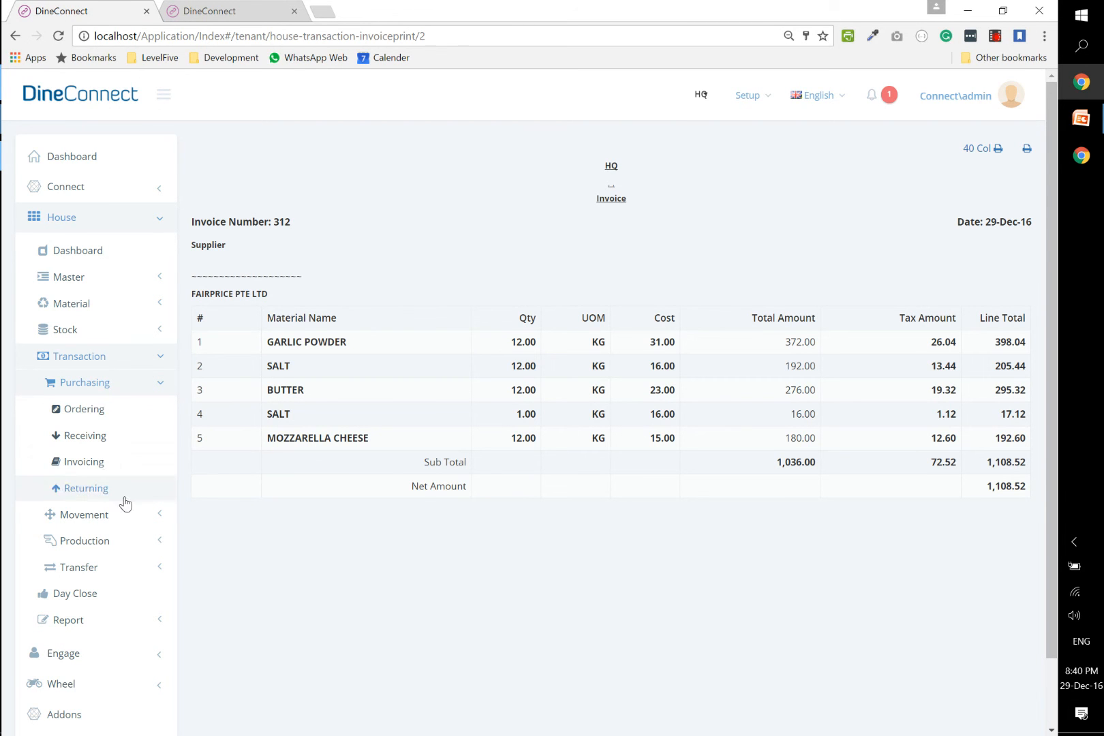
- Create a direct invoice for supplier JASONS GROUP LIMITED with invoice number 12
left_click(95, 474)
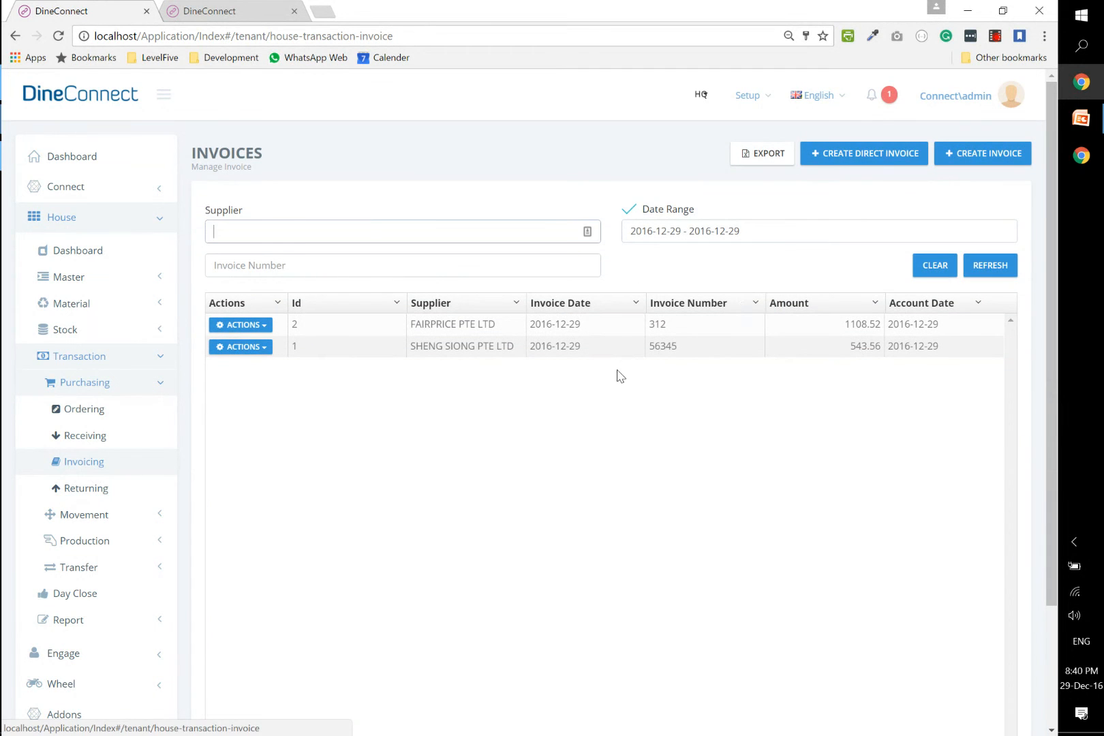
left_click(843, 157)
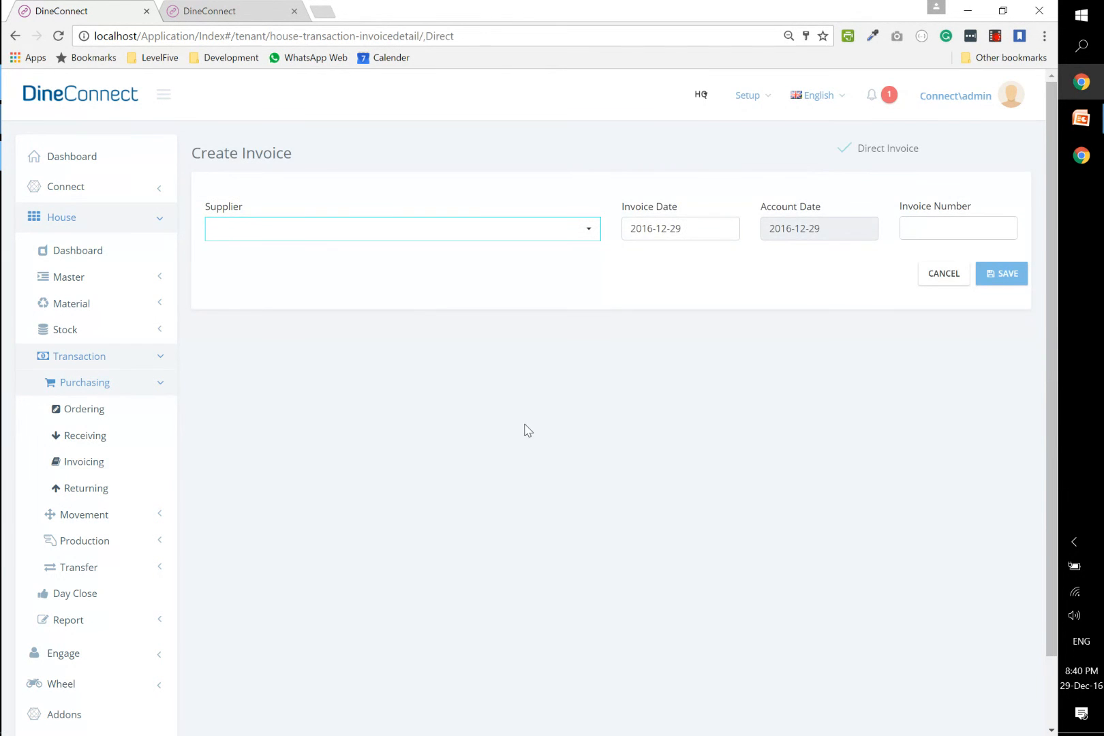
left_click(332, 231)
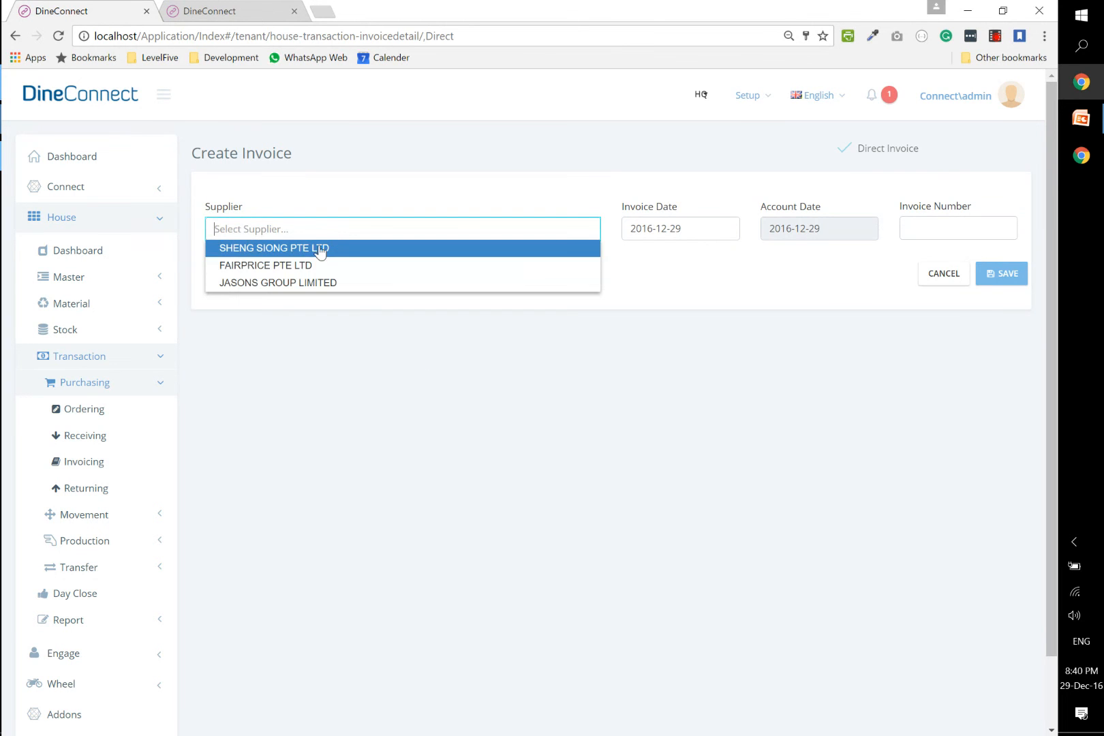
left_click(279, 284)
left_click(960, 225)
type("12")
- Enter BUTTER with quantity 12 as the first line of the direct invoice
left_click(426, 334)
left_click(334, 448)
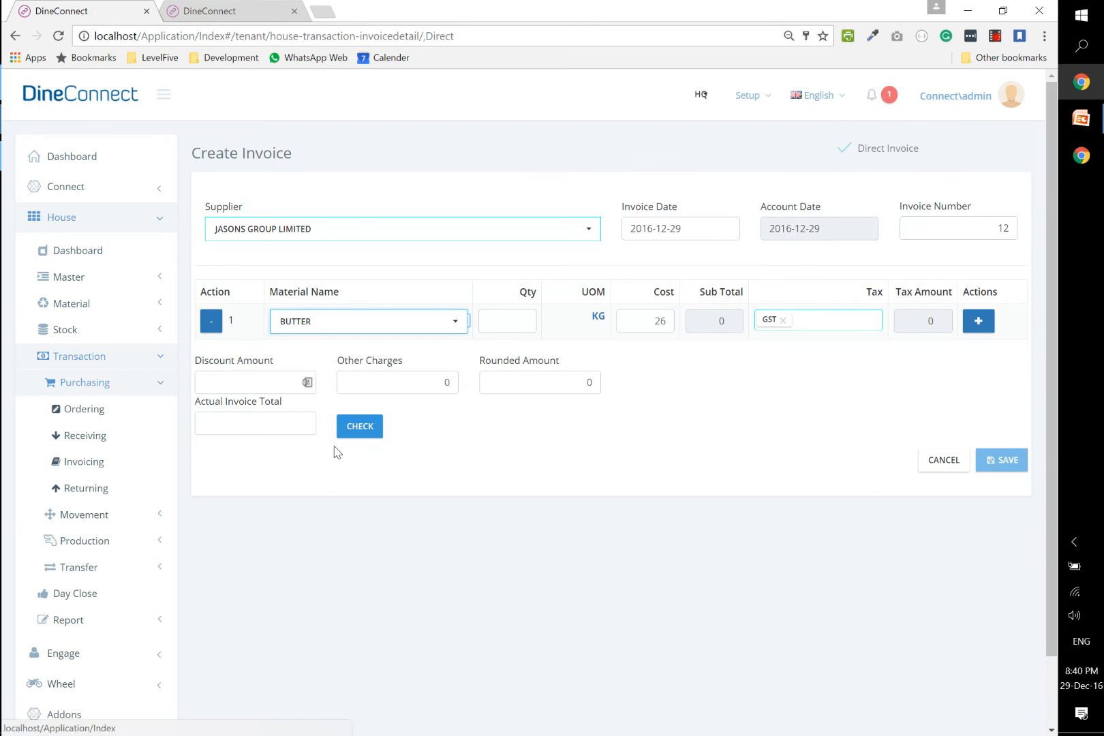
left_click(513, 325)
type("12")
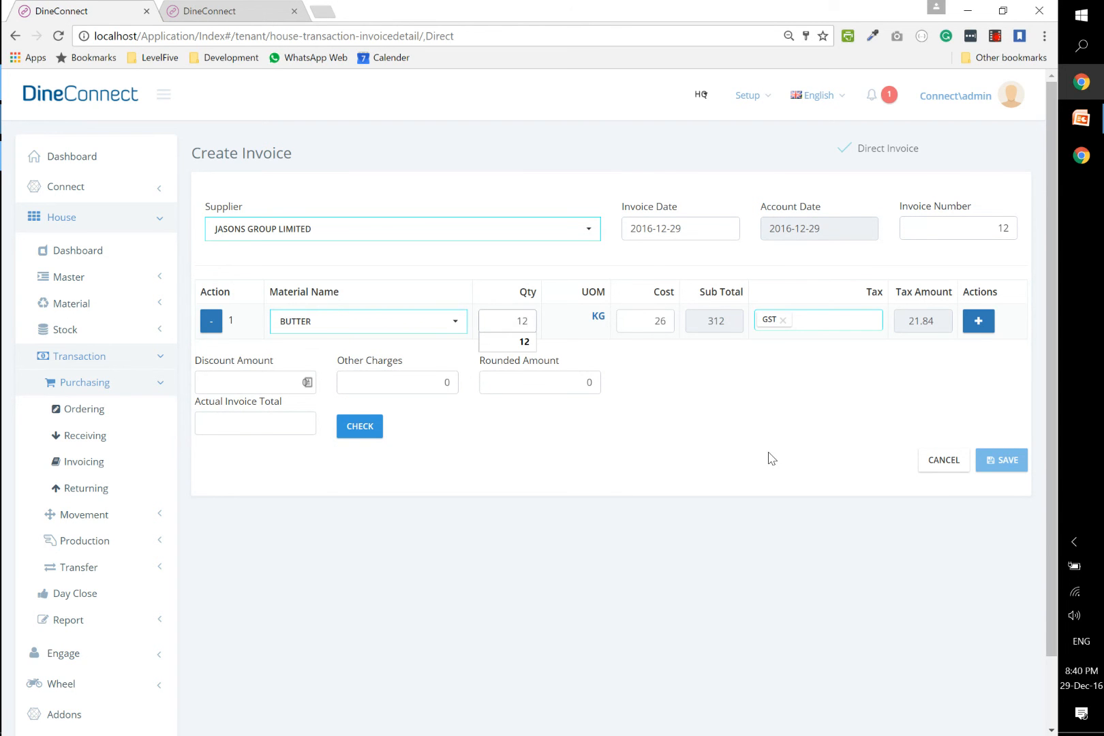
- Add MUSHROOMS with quantity 12 as the second line of the direct invoice
left_click(979, 322)
left_click(351, 359)
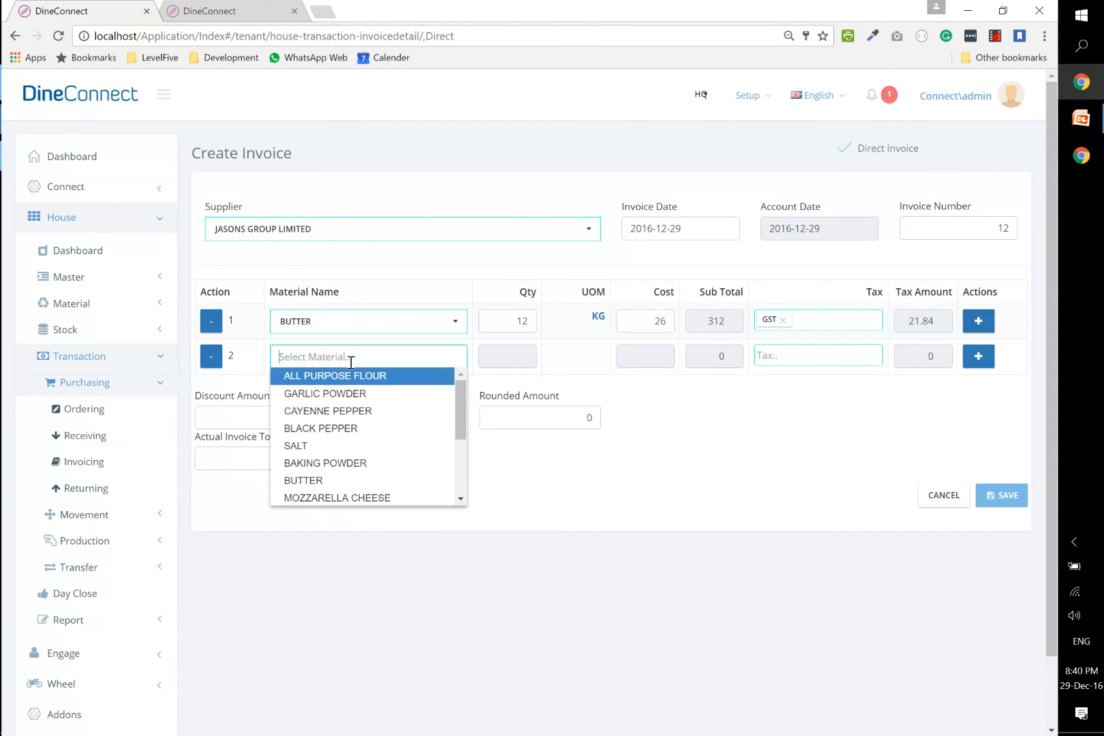
scroll(320, 480, "down", 2)
left_click(322, 473)
left_click(513, 358)
type("12")
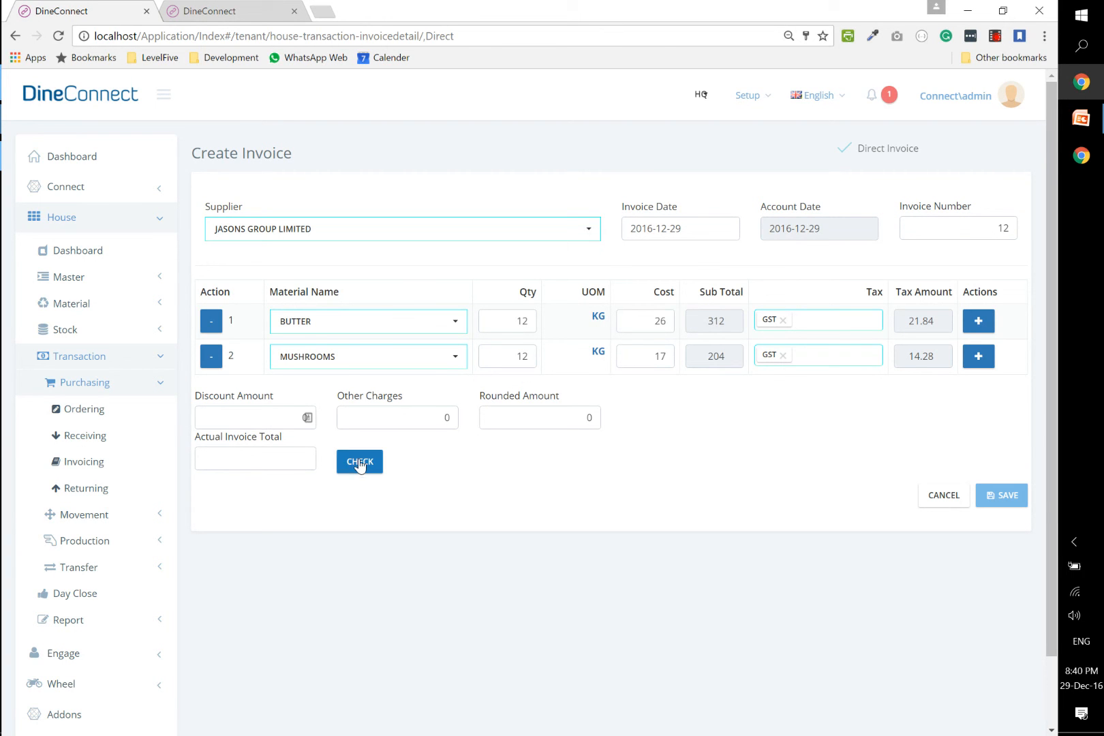
- Check the direct invoice's calculated totals using a trial actual invoice total of 12312
left_click(298, 464)
type("12312")
left_click(349, 466)
- Set the actual invoice total to 552.12, recheck it and save the direct invoice
double_click(279, 468)
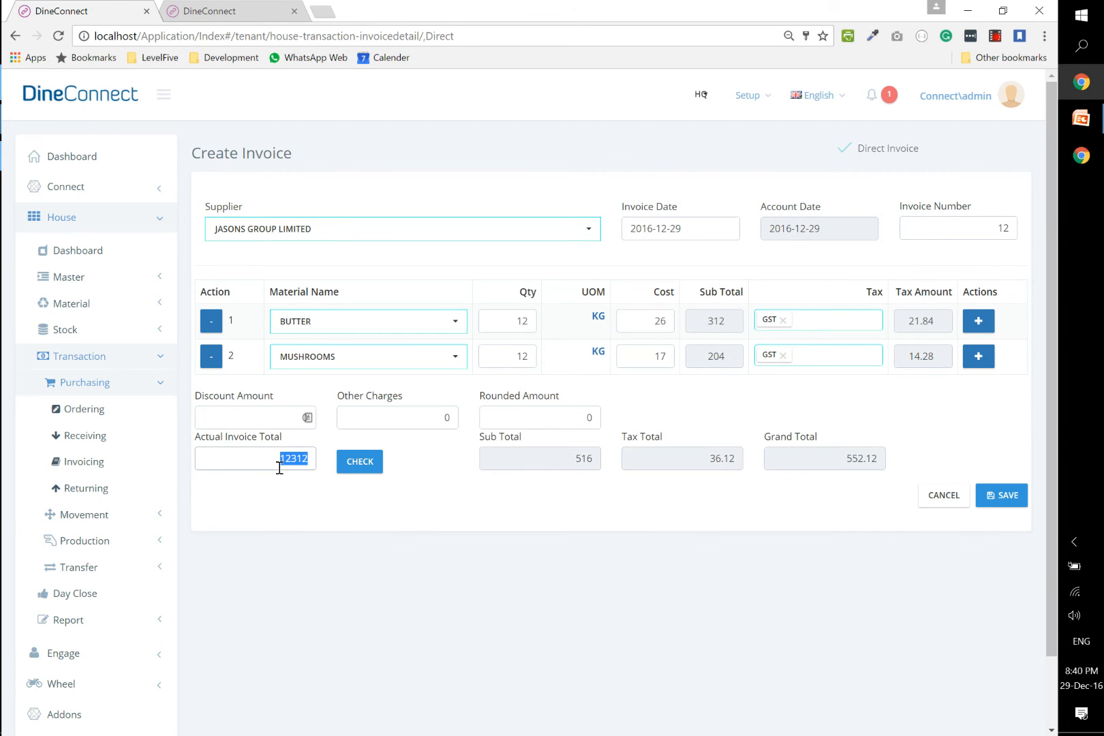
type("552.12")
left_click(357, 464)
left_click(993, 495)
left_click(505, 485)
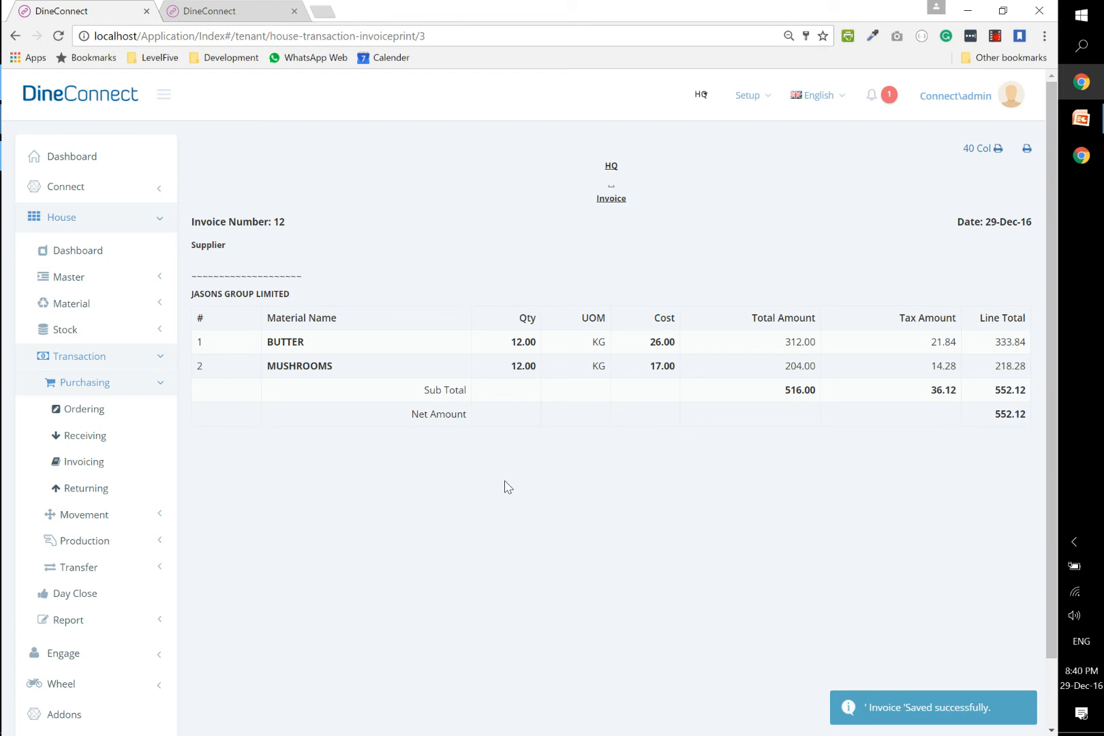